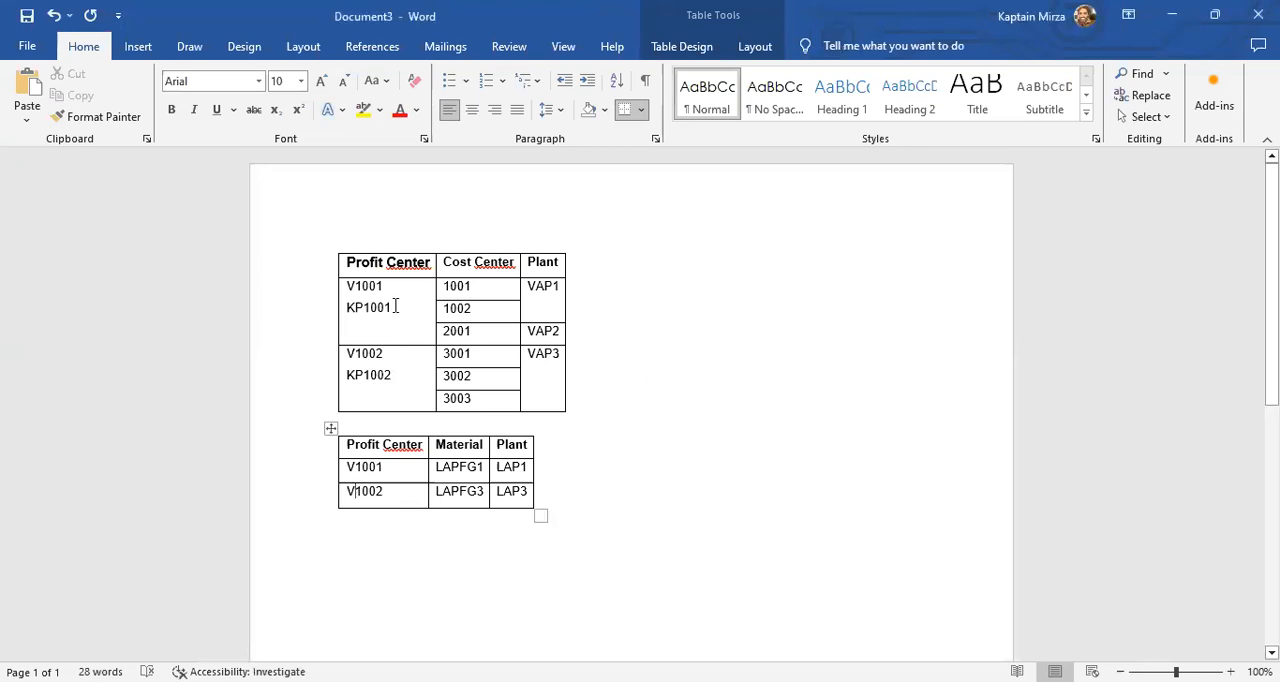
- Review the profit center, cost center and plant assignments in the first table
left_click(386, 263)
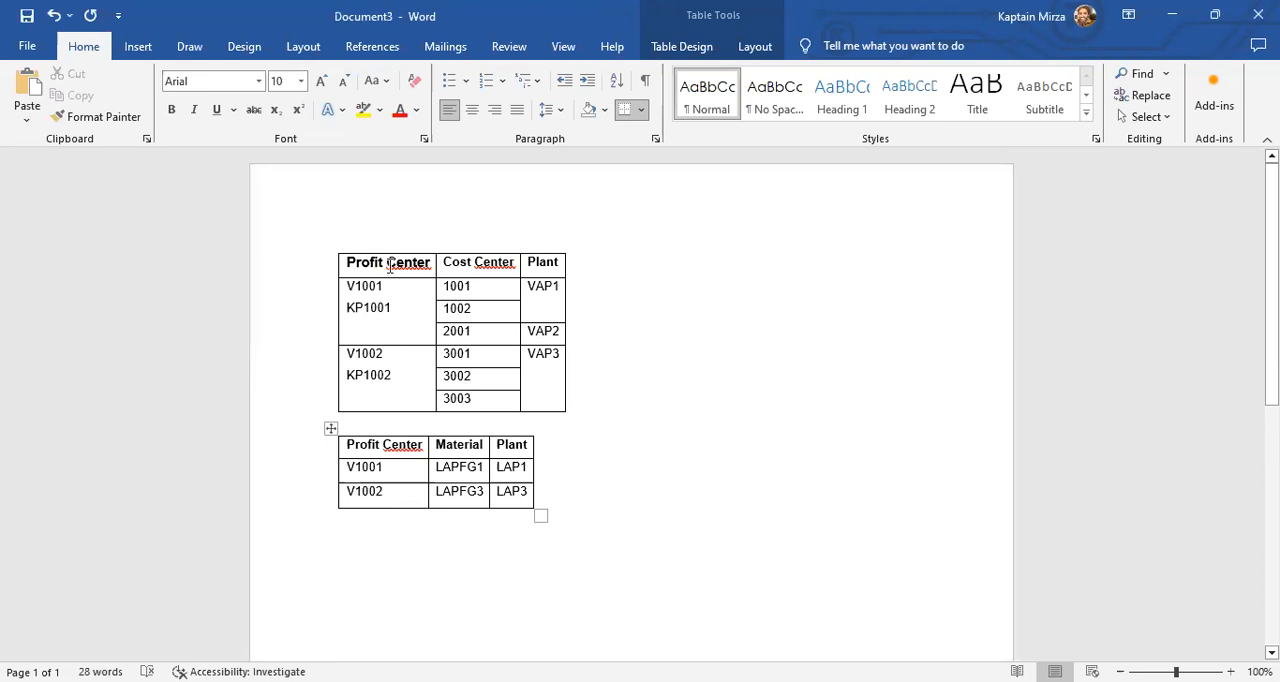
left_click(449, 268)
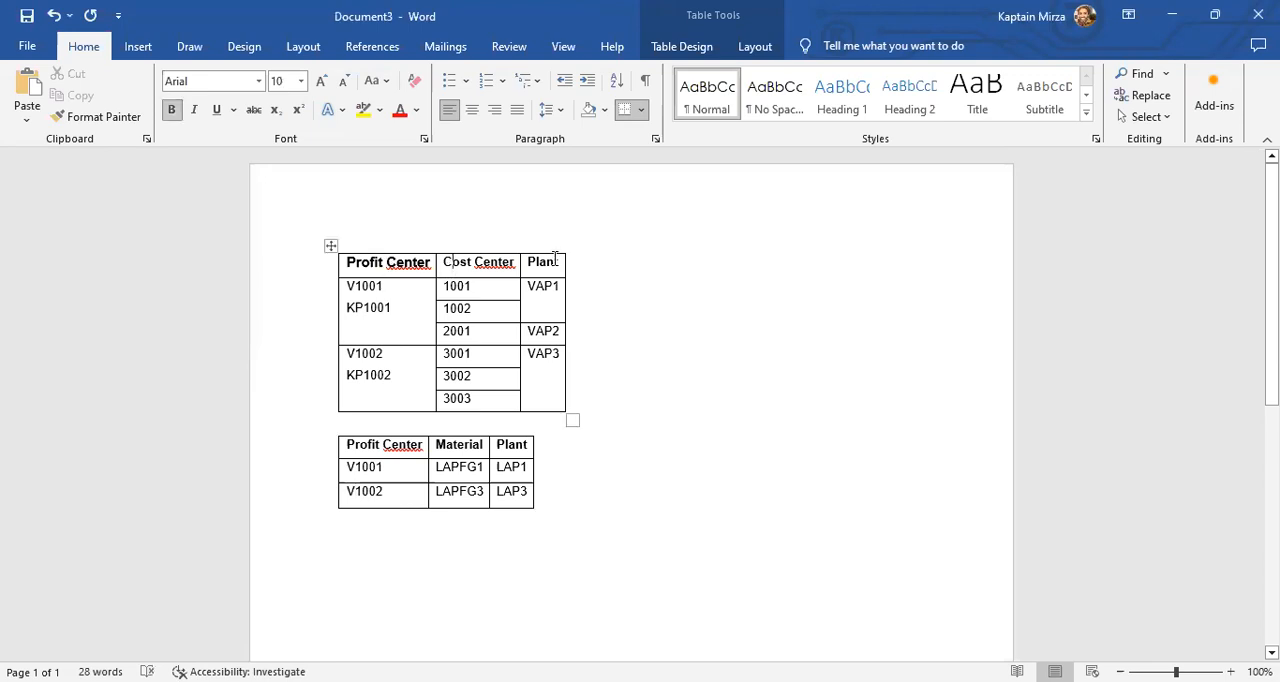
left_click(594, 265)
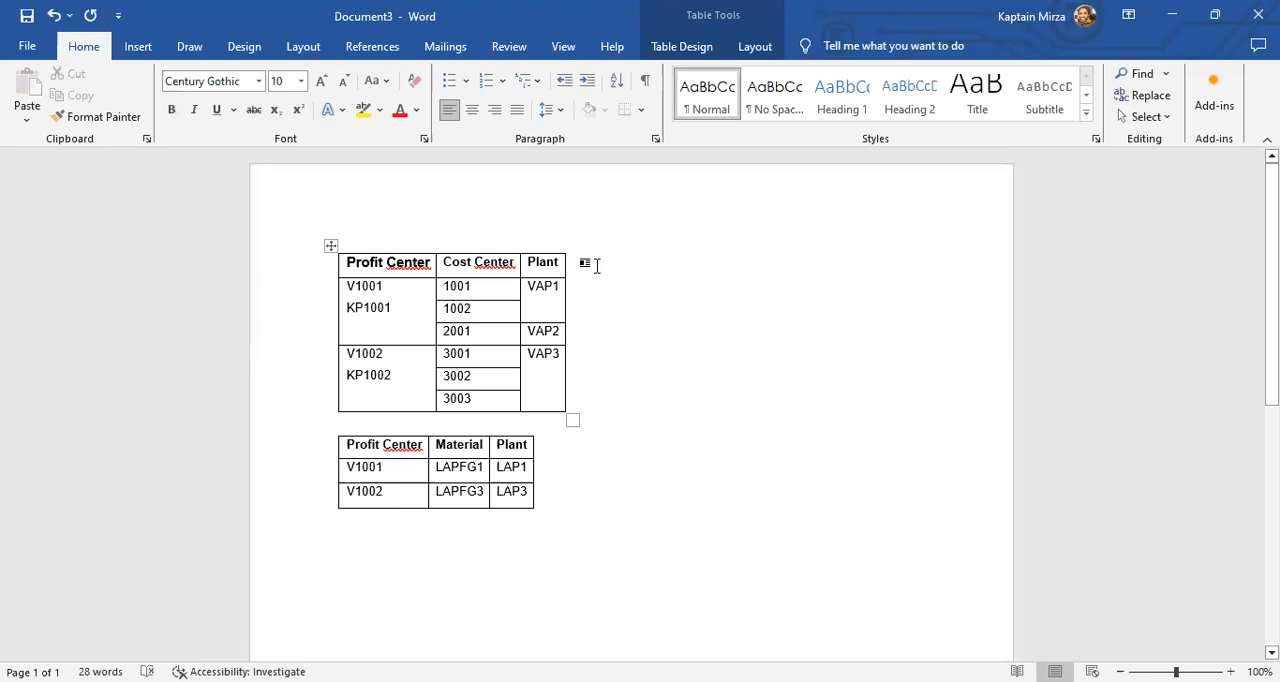
left_click(484, 289)
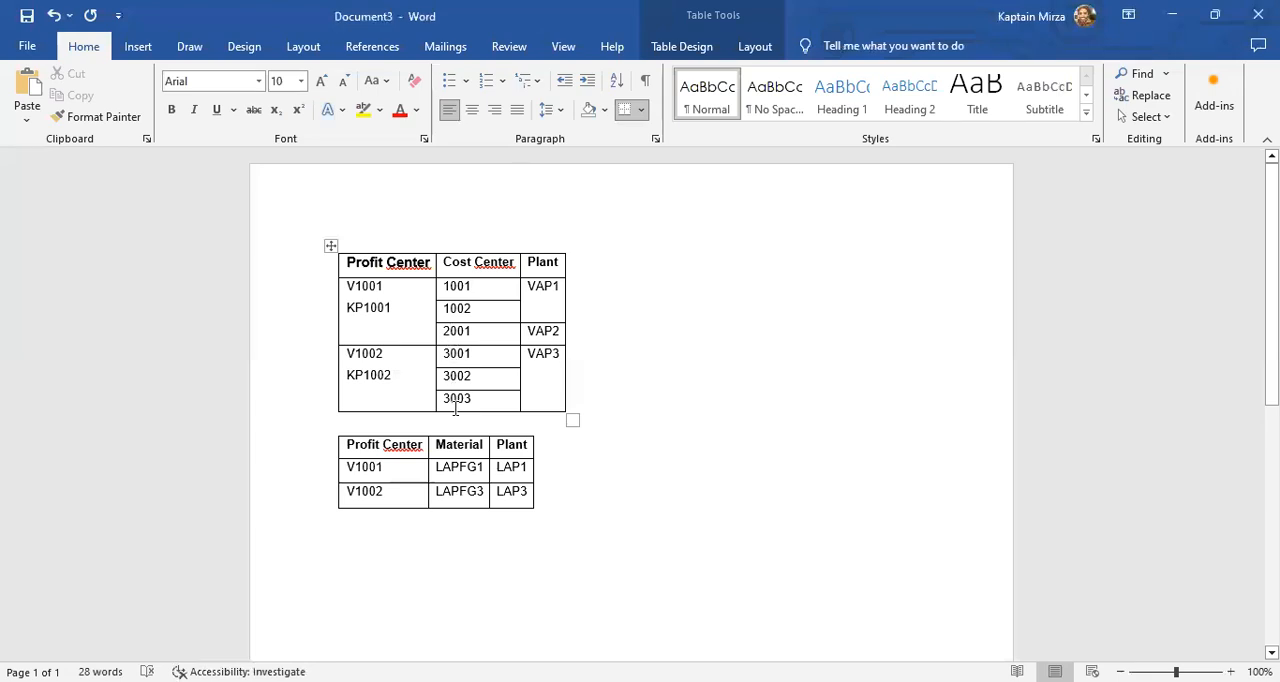
left_click(553, 287)
left_click(580, 352)
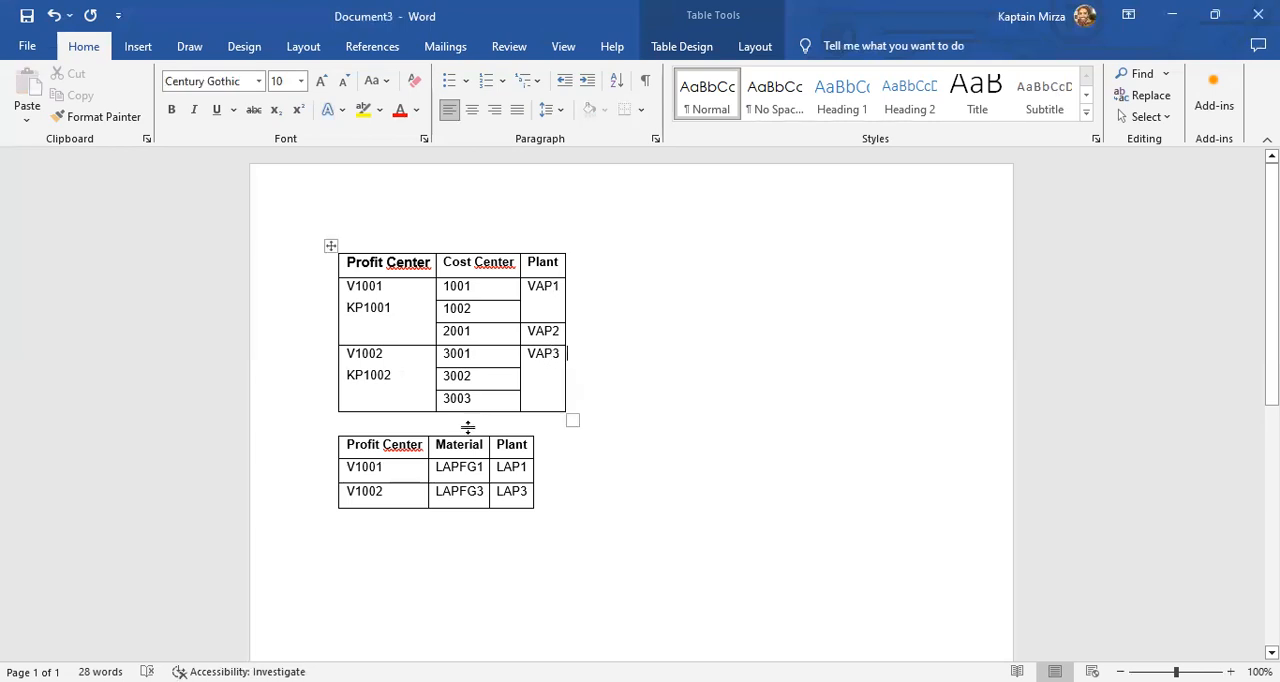
- Change the first letter of both material codes in the second table so they read VAPFG1 and vAPFG3
left_click(397, 467)
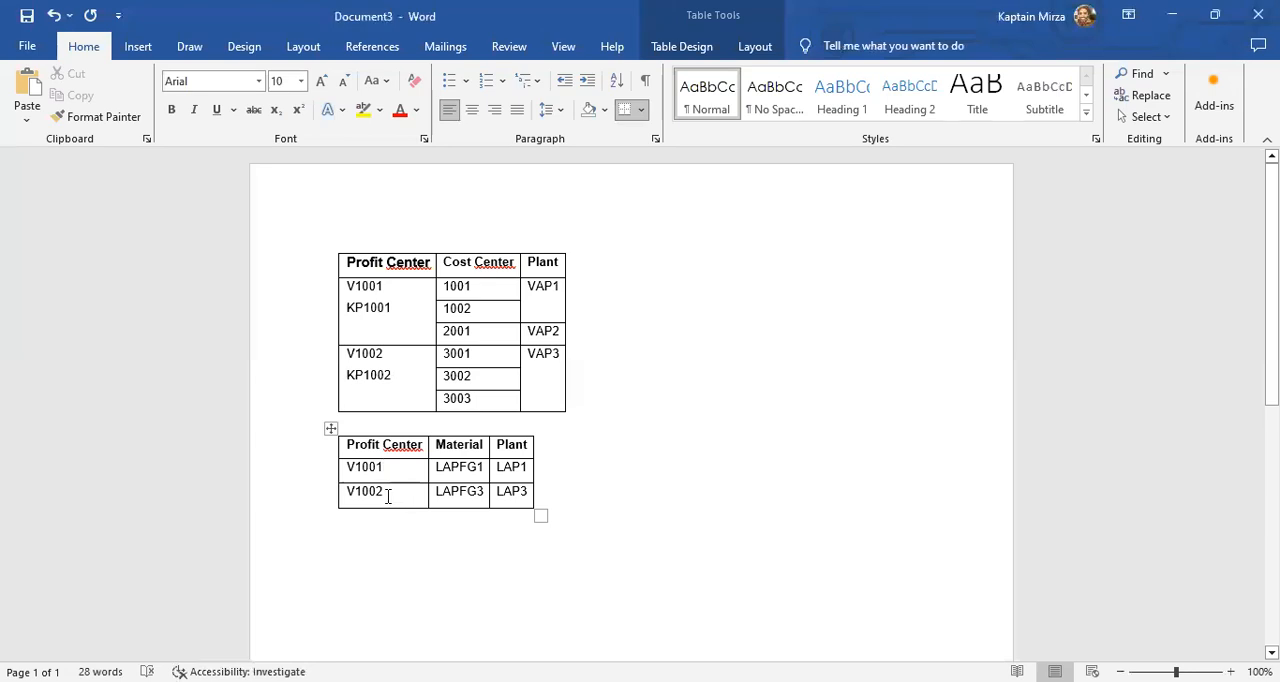
left_click(437, 467)
key("Delete")
type("V")
key("Down")
key("shift+Left")
type("v")
- Change the plant codes in the second table to VAP1 and VAP3
key("Tab")
key("Up")
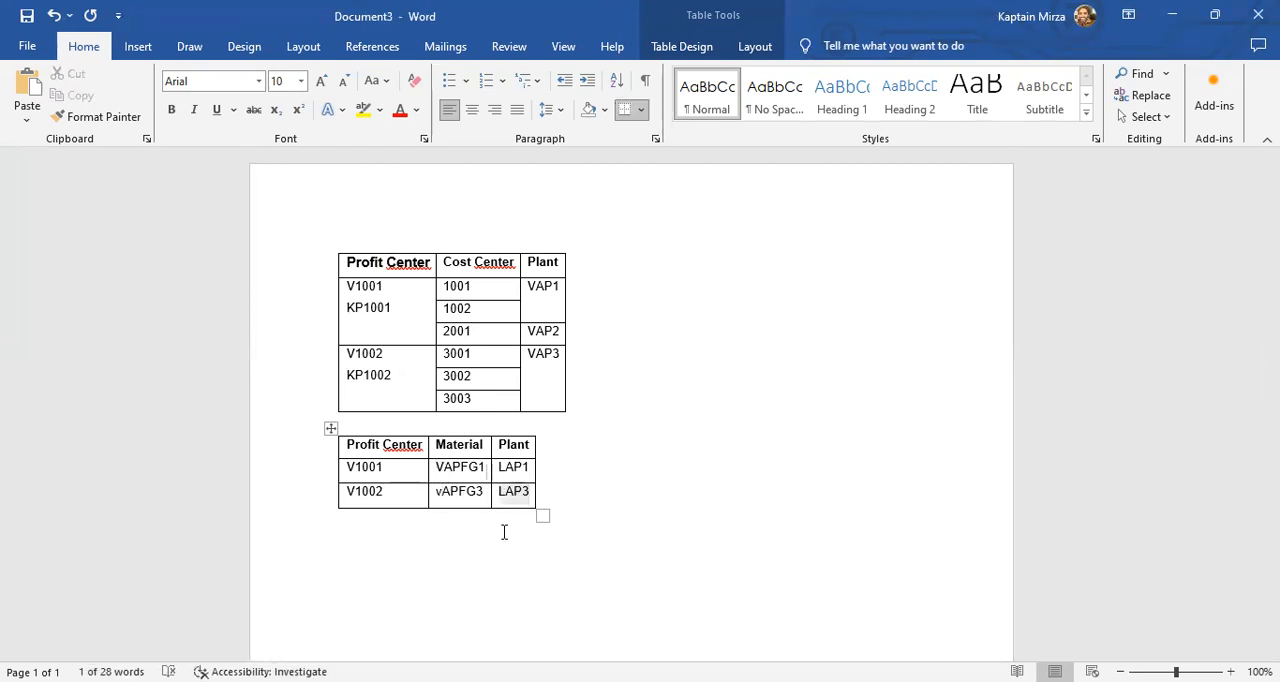
key("Delete")
type("V")
key("Down")
key("shift+Left")
type("V")
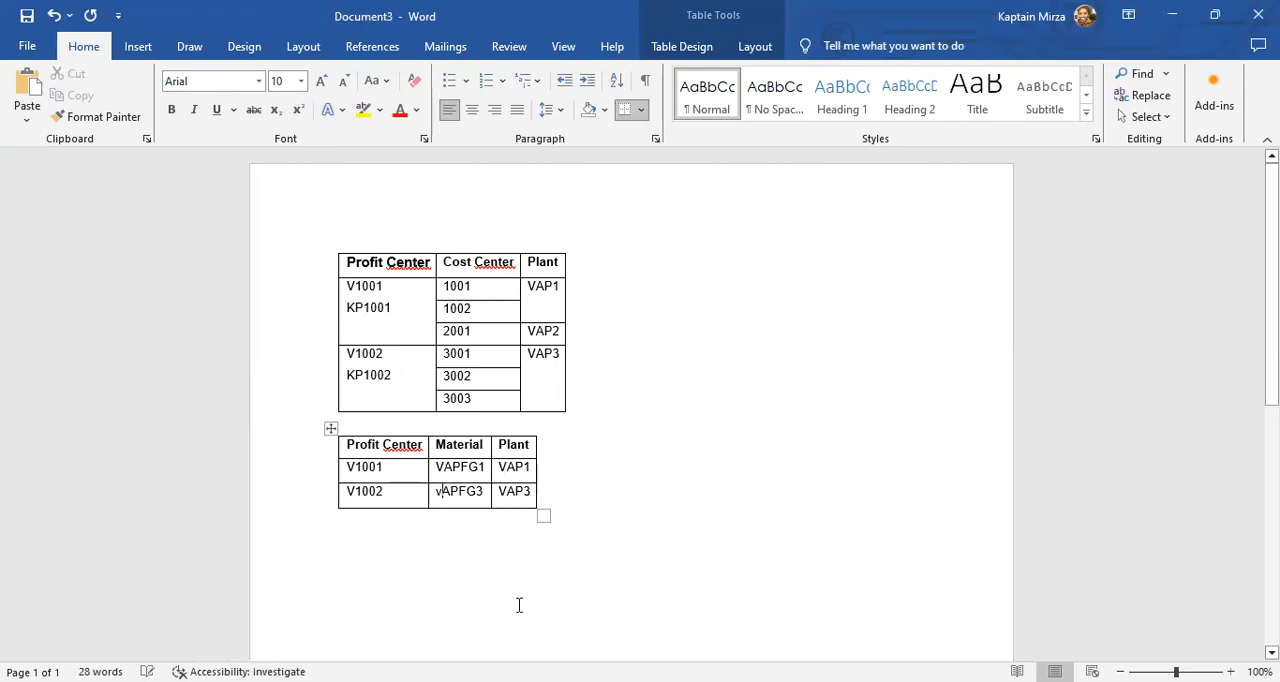
- Capitalize the first letter of the second material code so it reads VAPFG3
key("BackSpace")
type("V")
left_click(486, 492)
double_click(505, 467)
left_click(515, 474)
left_click(574, 477)
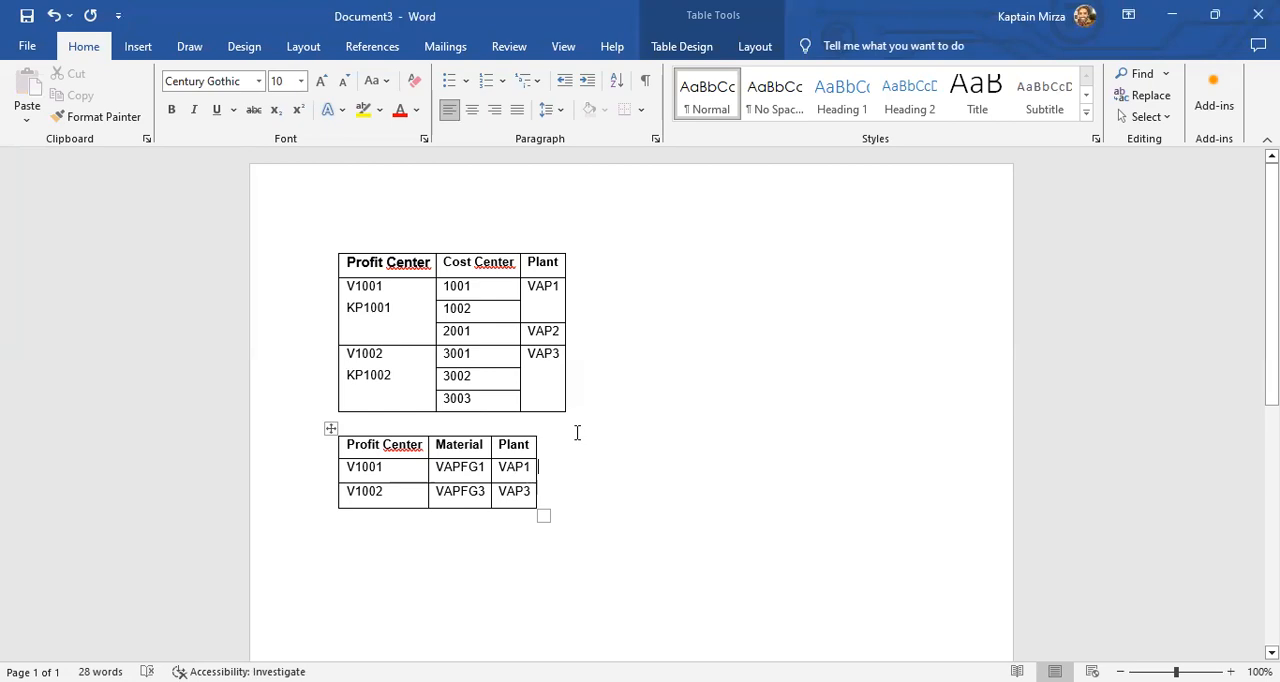
left_click(543, 254)
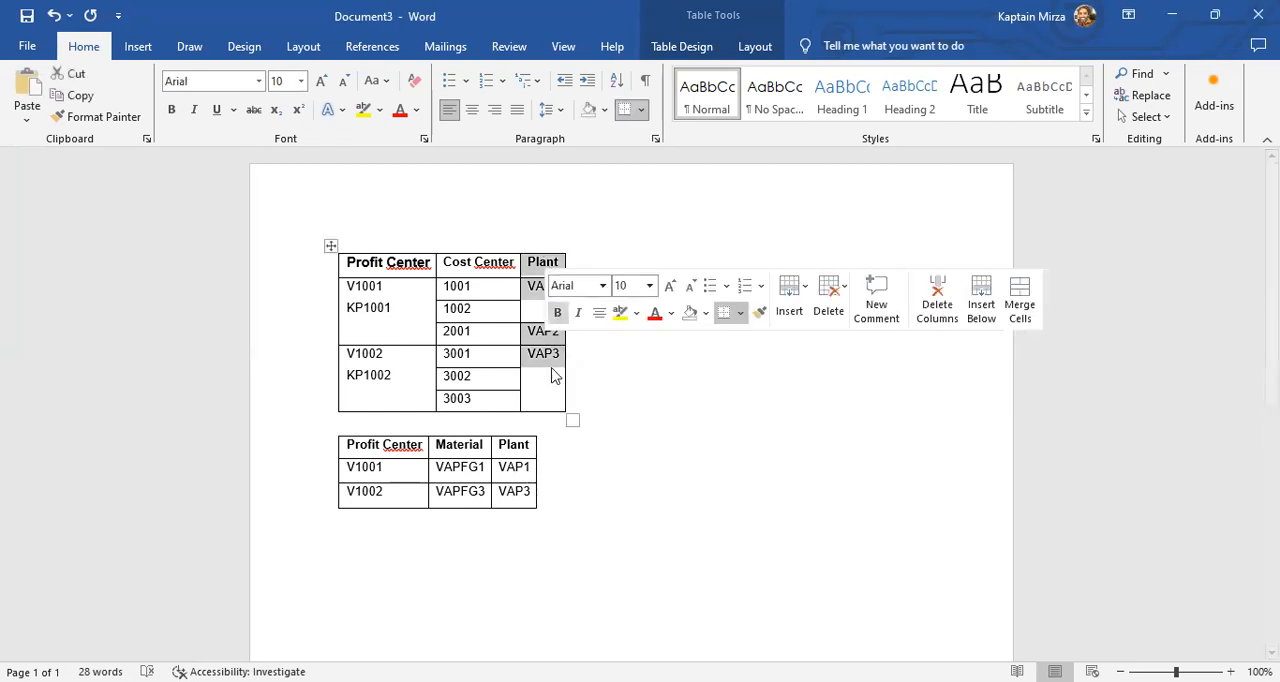
left_click(551, 368)
left_click(391, 305)
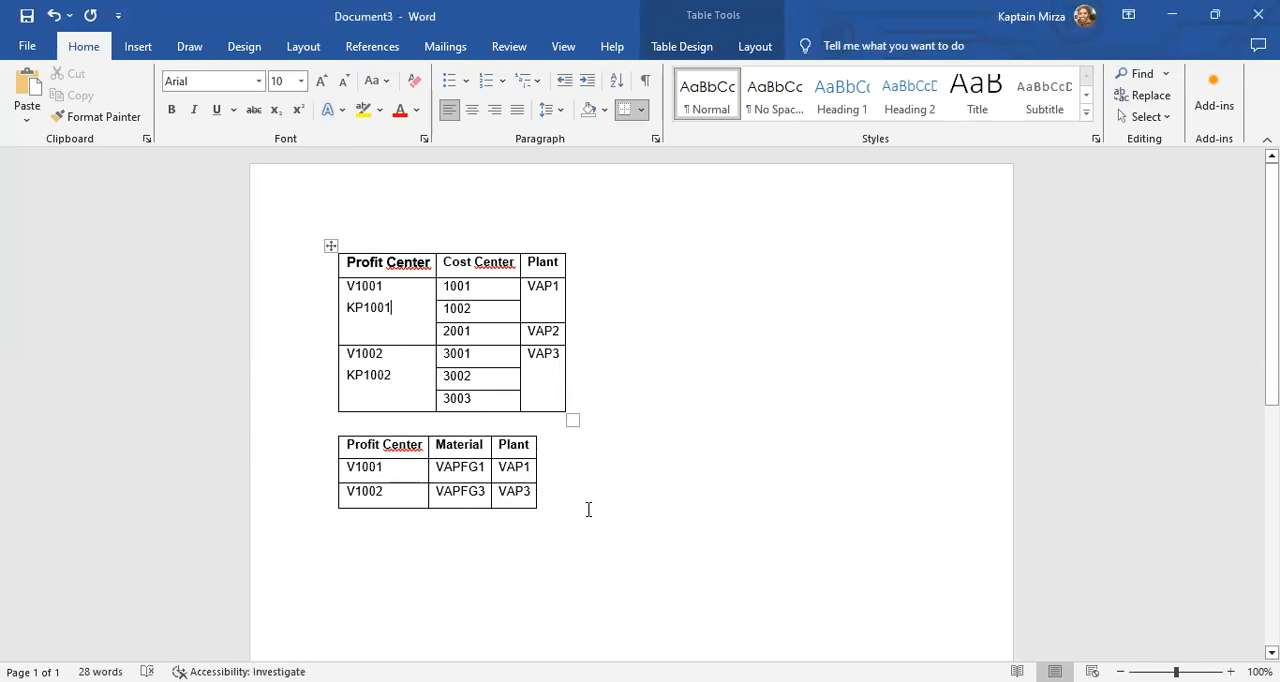
- Add the heading "Pr.Ctr" on a line below the two tables
left_click(603, 547)
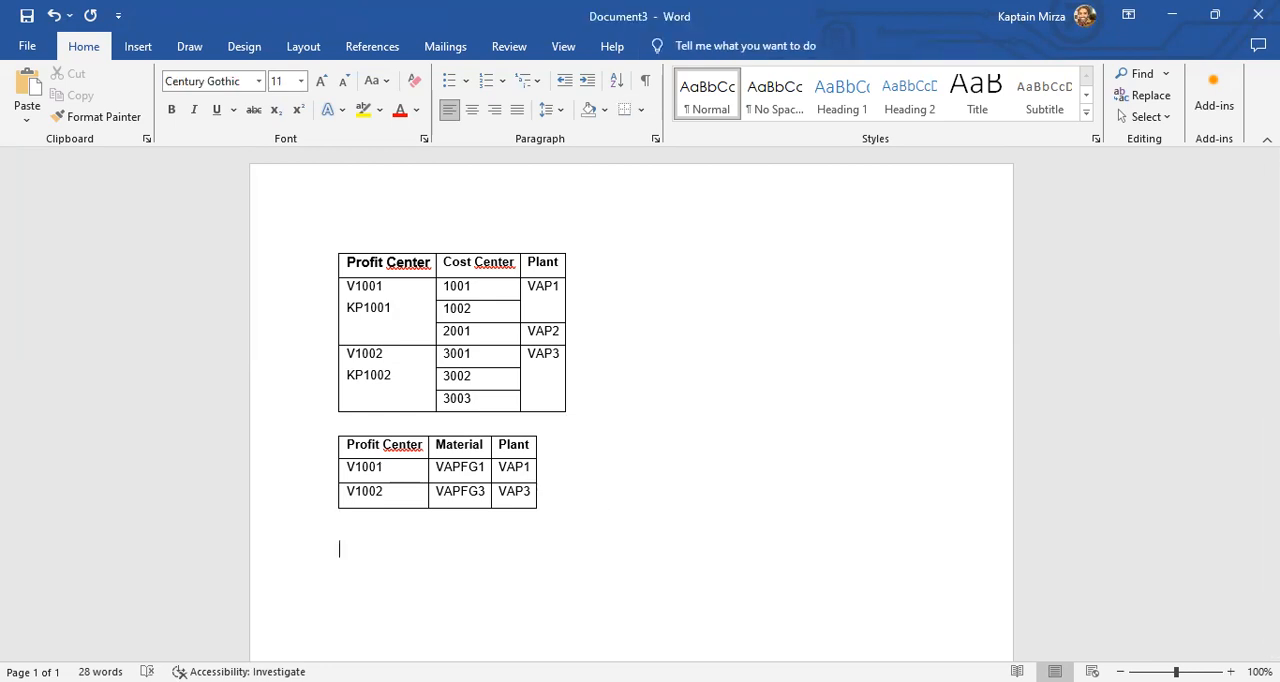
type("P")
key("BackSpace")
type("Prof")
key("BackSpace")
key("BackSpace")
type(".Ctr")
key("Return")
- Under the Pr.Ctr heading, write "# - Product segment – Summer, Winters, Fall, Spring"
type("# - Product segme")
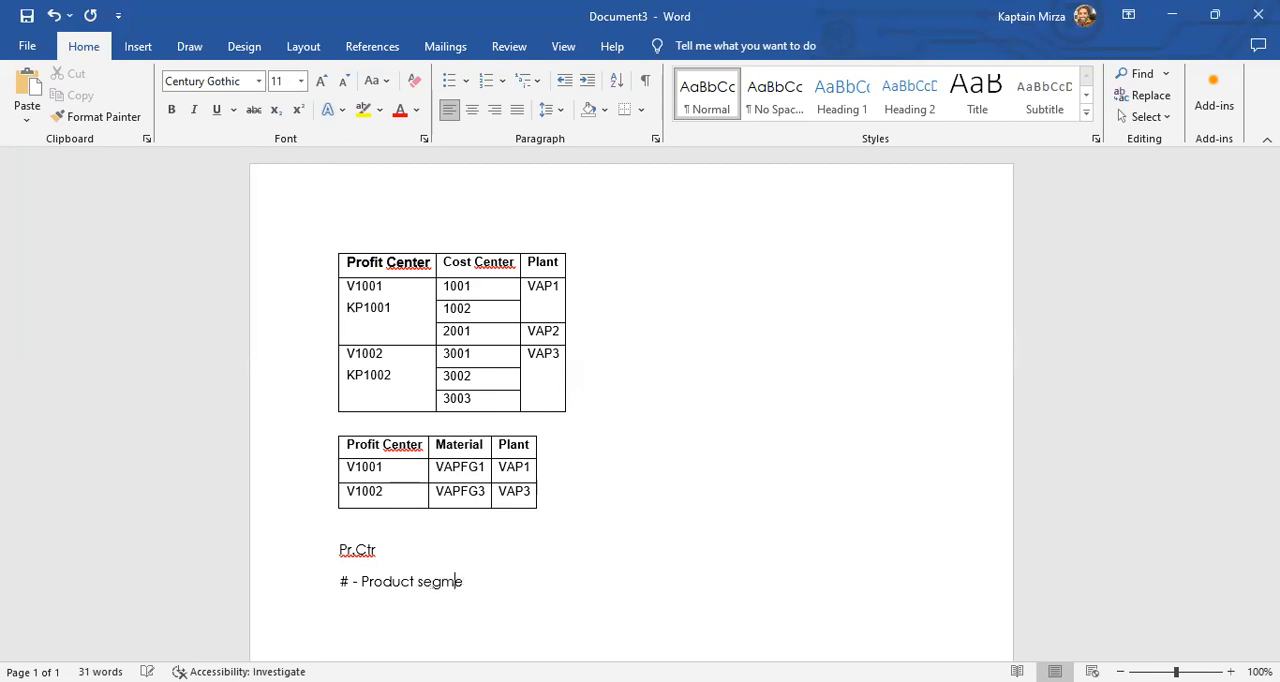
type("nt - Summer,")
key("BackSpace")
type("Winters, ")
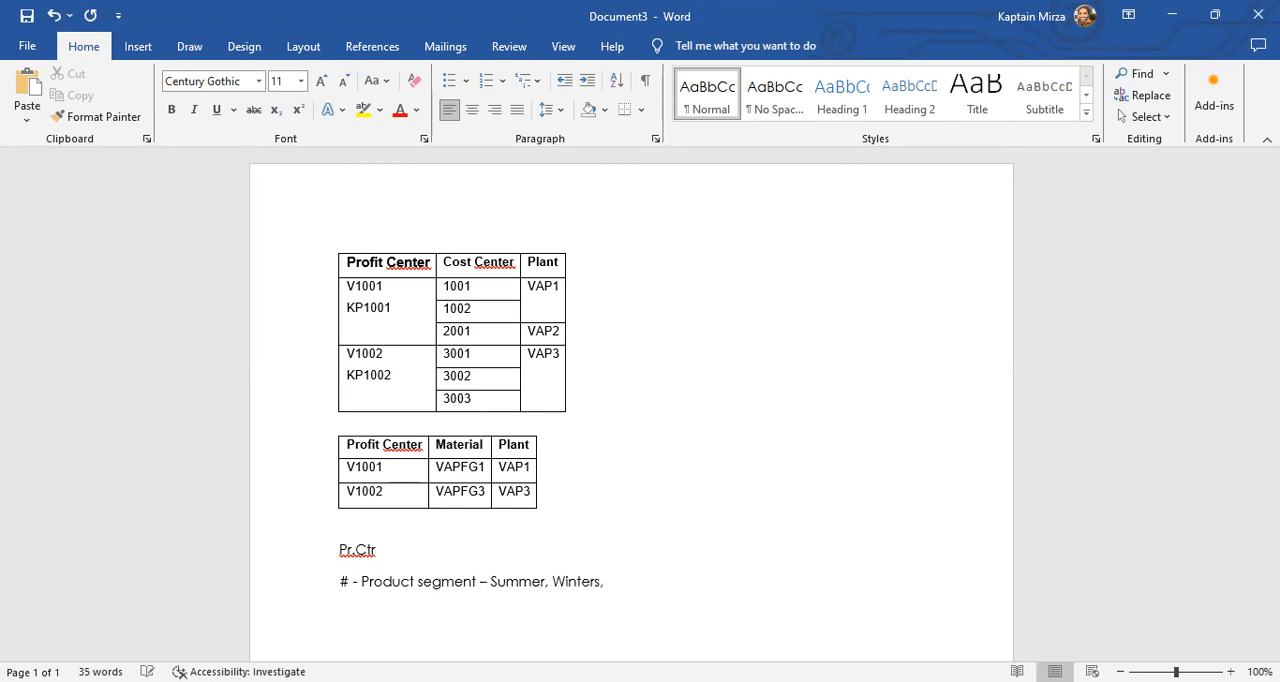
type("Fall, Spring/ Men, Women, Children, Accessories")
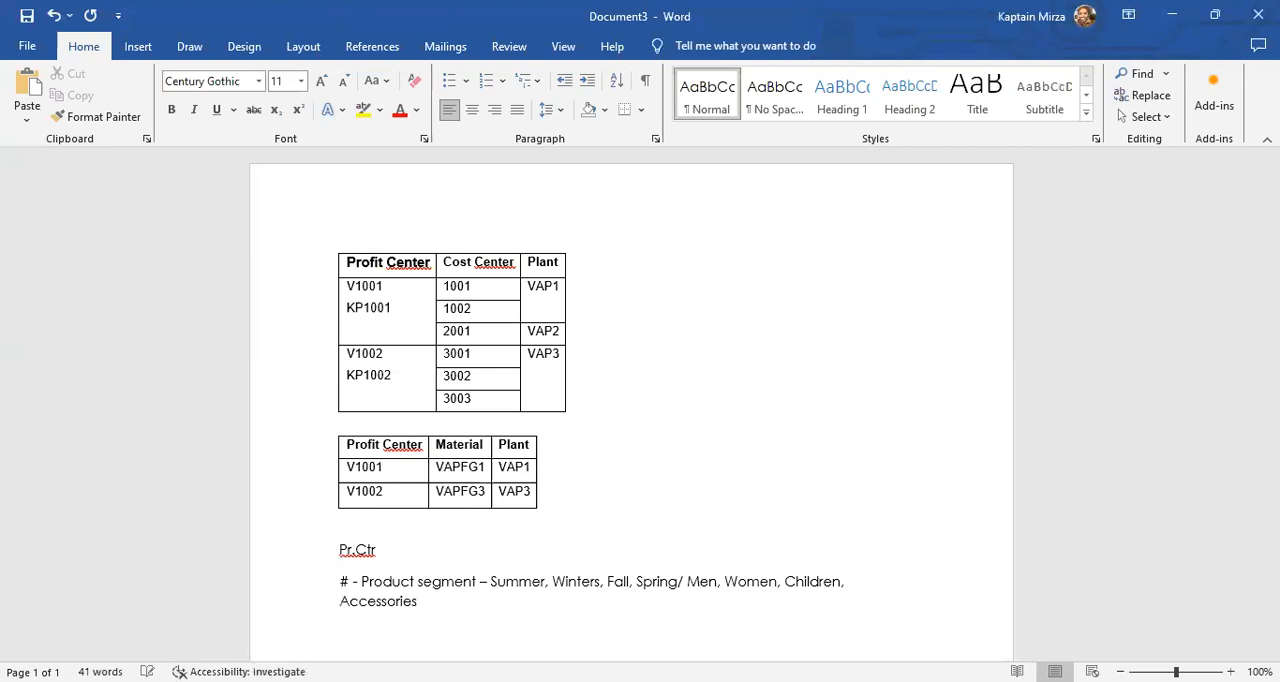
type(", Plant-1, Plant-2, p")
- Append ", Plant-1, Plant-2, Plant-3" to the product segment line
key("BackSpace")
type("Plant-3")
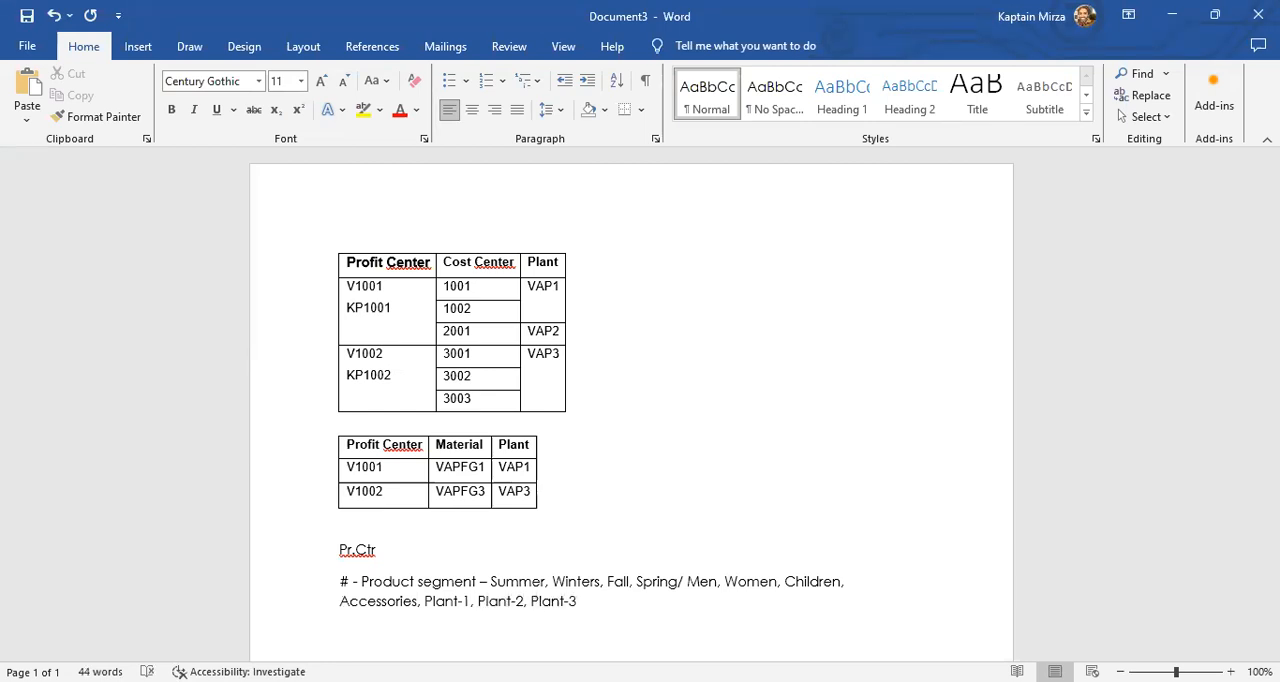
- Examine the plant examples against the first table's plants, cost centers and profit centers V1001 and V1002
key("shift+Left")
key("shift+Left")
key("shift+Left")
key("shift+Left")
key("shift+Left")
key("shift+Left")
key("shift+Left")
key("shift+Left")
key("shift+Left")
key("shift+Left")
key("shift+Left")
key("shift+Left")
key("shift+Left")
key("shift+Left")
key("shift+Left")
key("shift+Left")
key("shift+Left")
key("shift+Left")
key("shift+Left")
key("shift+Left")
key("shift+Left")
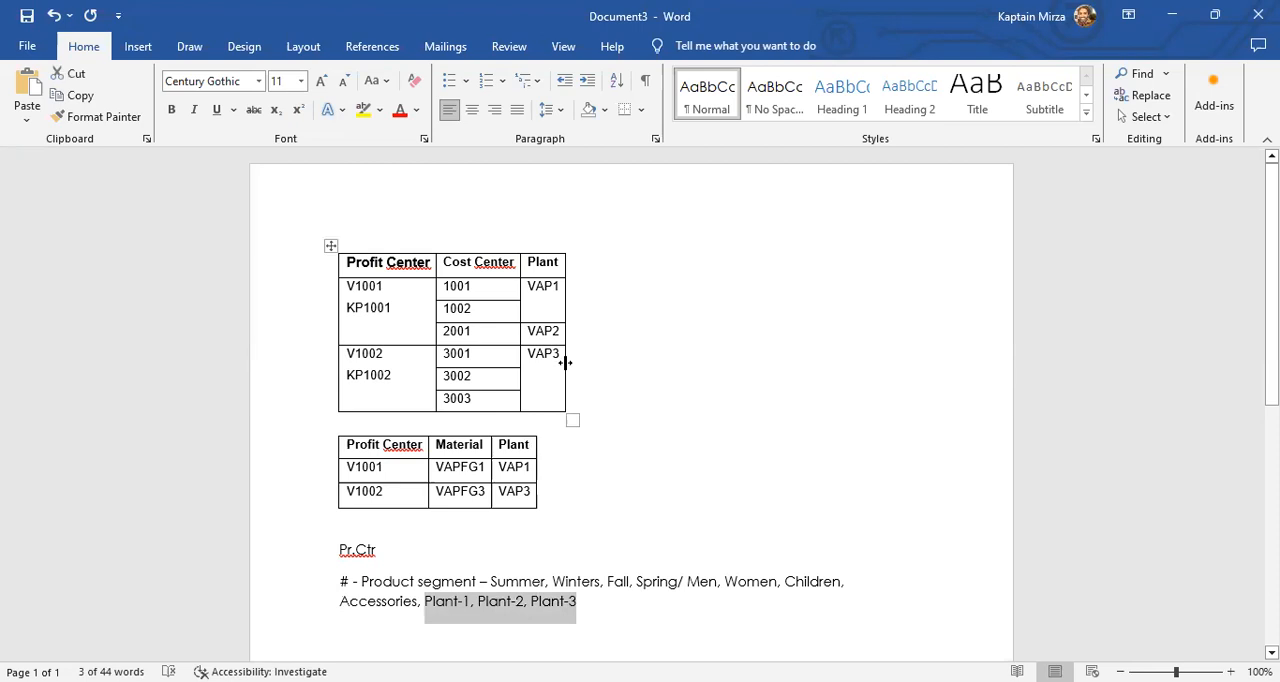
left_click(545, 295)
left_click(475, 289)
left_click(486, 313)
left_click(479, 360)
left_click(484, 380)
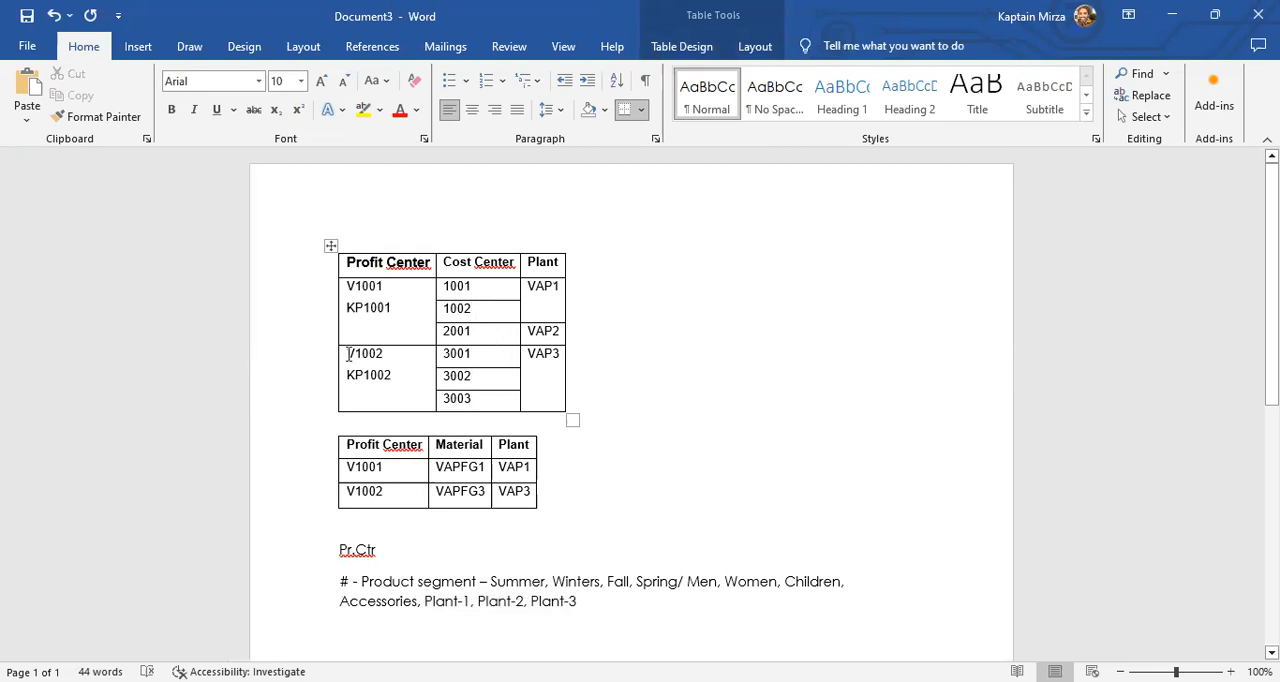
left_click_drag(345, 353, 385, 354)
left_click(472, 399)
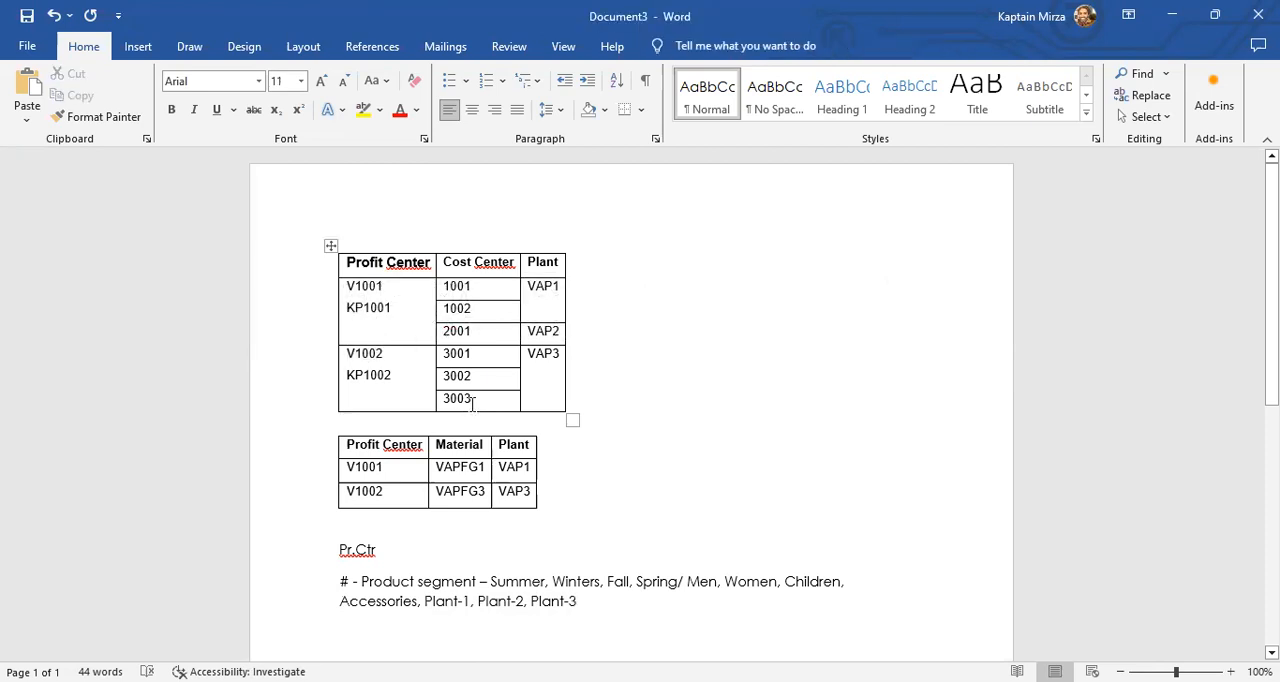
left_click(491, 380)
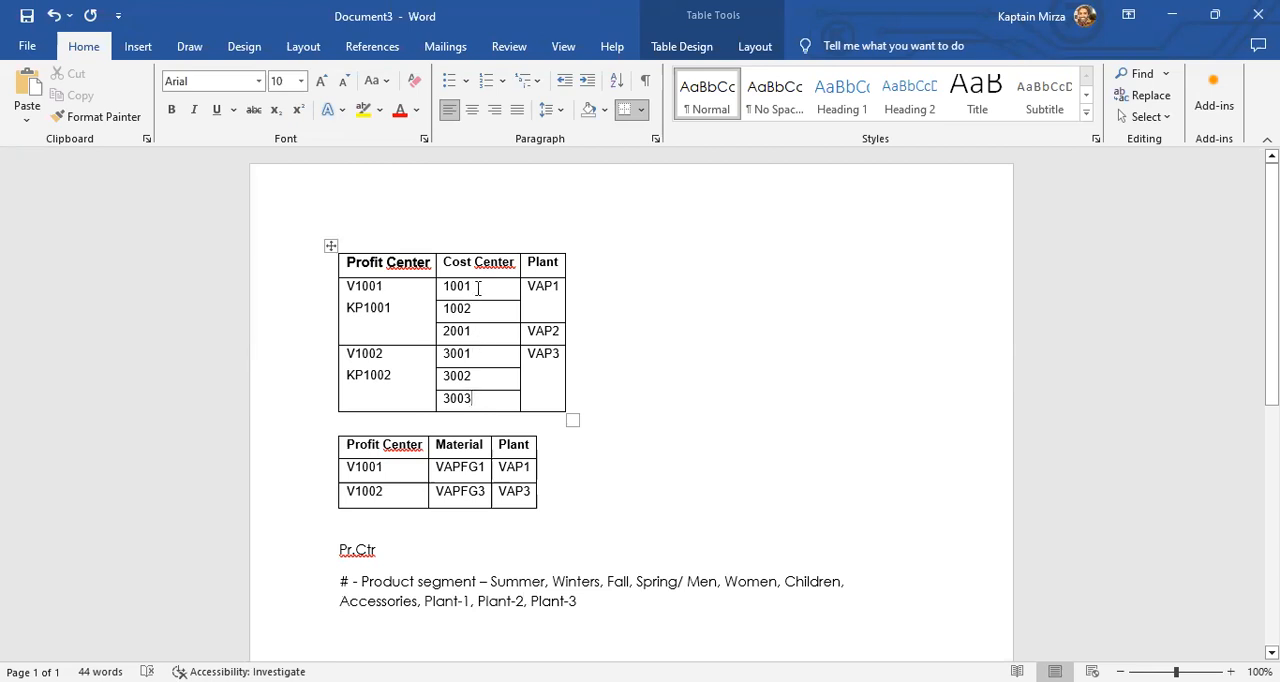
left_click_drag(403, 286, 297, 280)
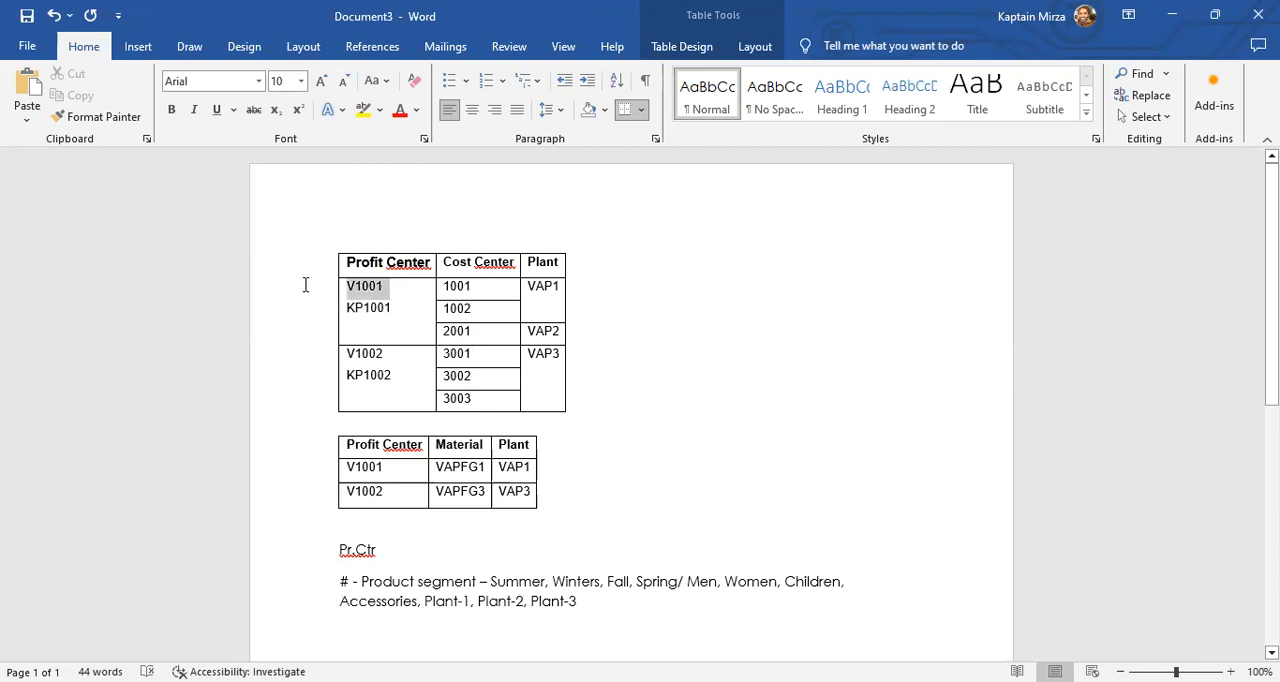
left_click(376, 288)
double_click(376, 288)
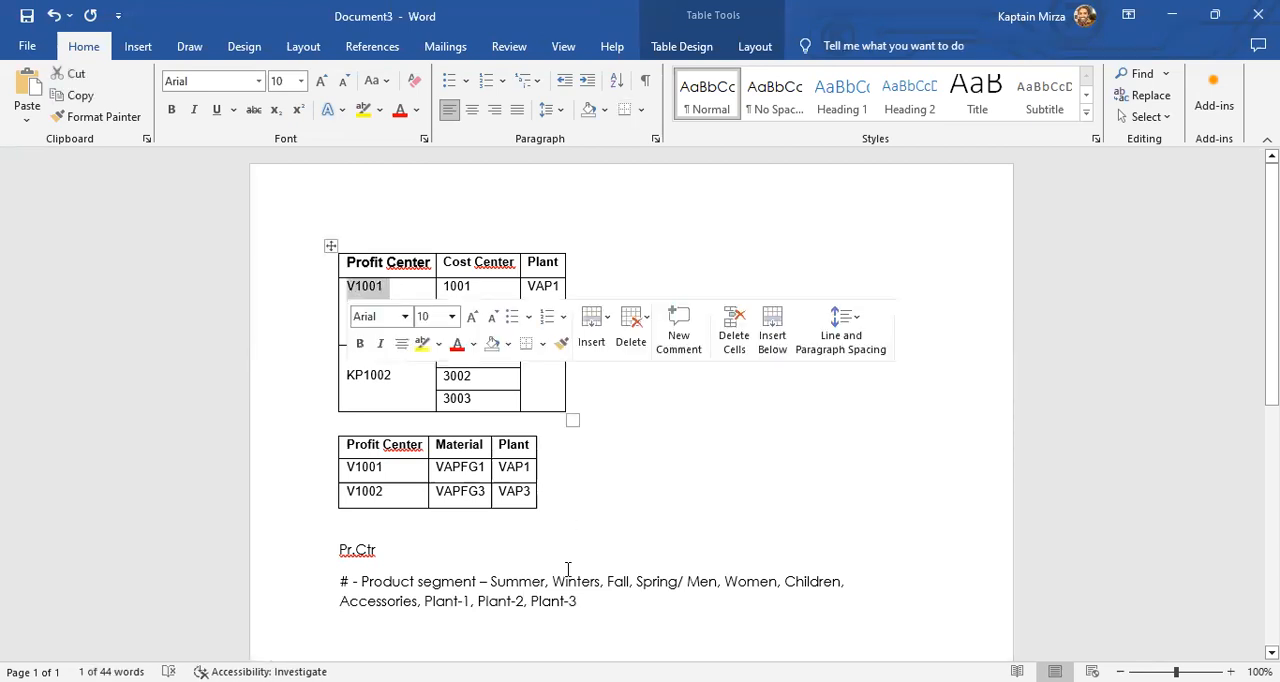
- Add the heading "3 Valuation" below the product segment text, leaving a blank line between them
left_click(641, 629)
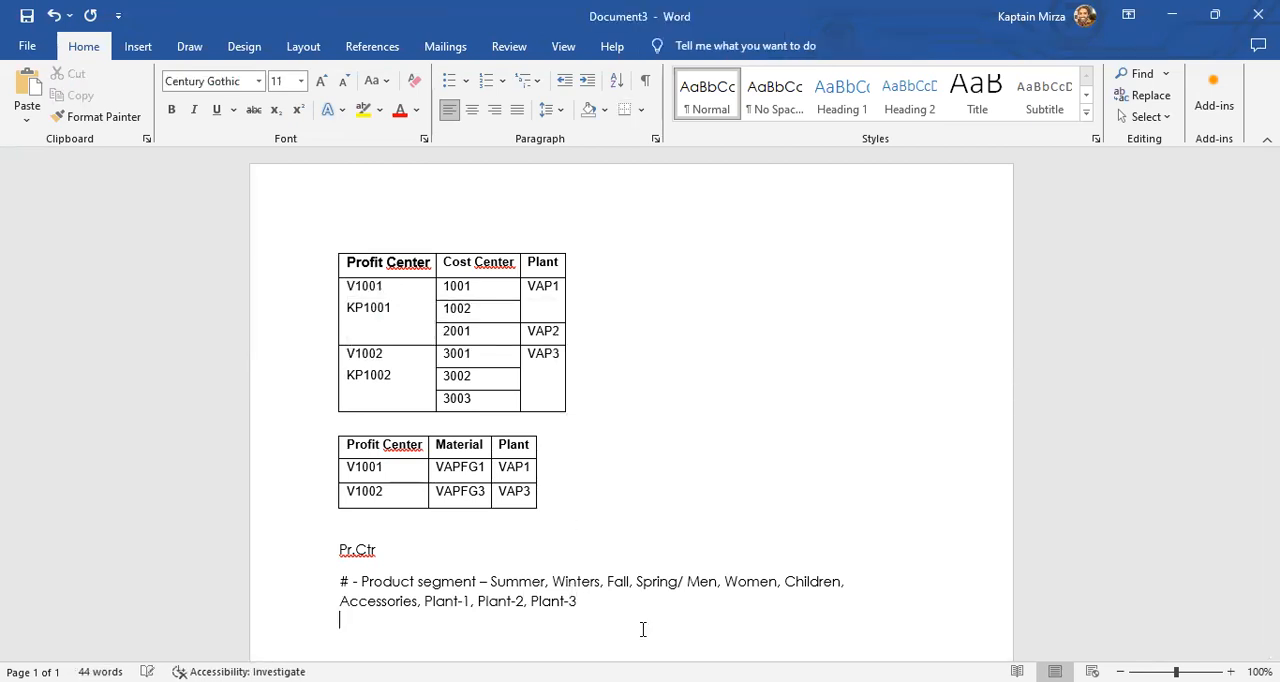
key("Return")
type("3 Valuation")
key("Return")
- List "# - Legal" and "# - Group" on separate lines under the 3 Valuation heading
type("Legac")
key("BackSpace")
key("BackSpace")
key("BackSpace")
key("BackSpace")
key("BackSpace")
type("# - Legal")
key("Return")
type("# - Group")
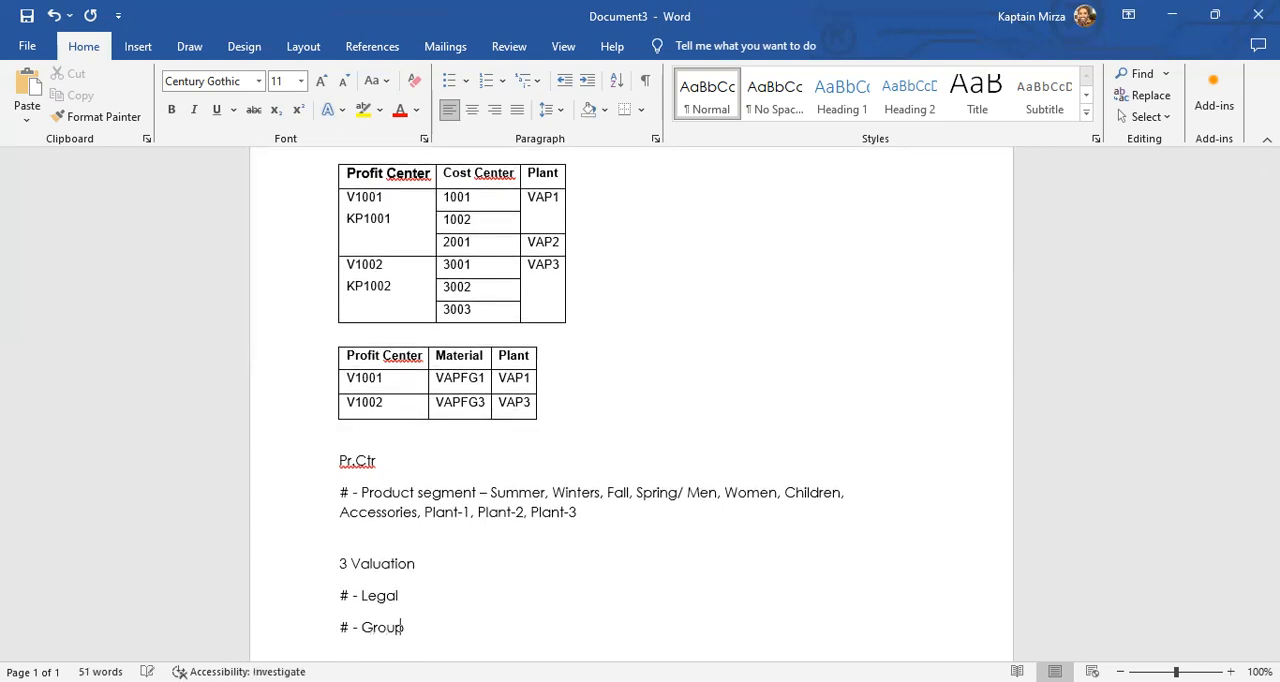
- Add "# - Profit Center Valuation" as the third line of the valuation list
key("Return")
type("# - ")
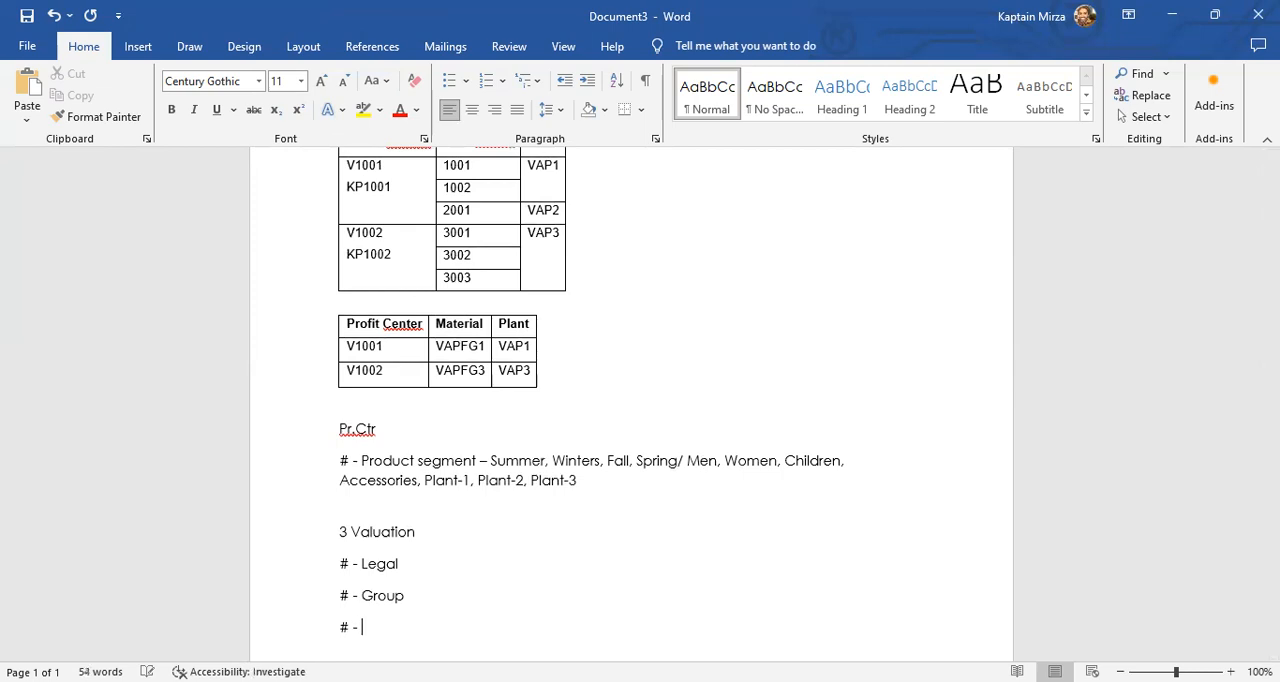
type("Profit Center Valuation")
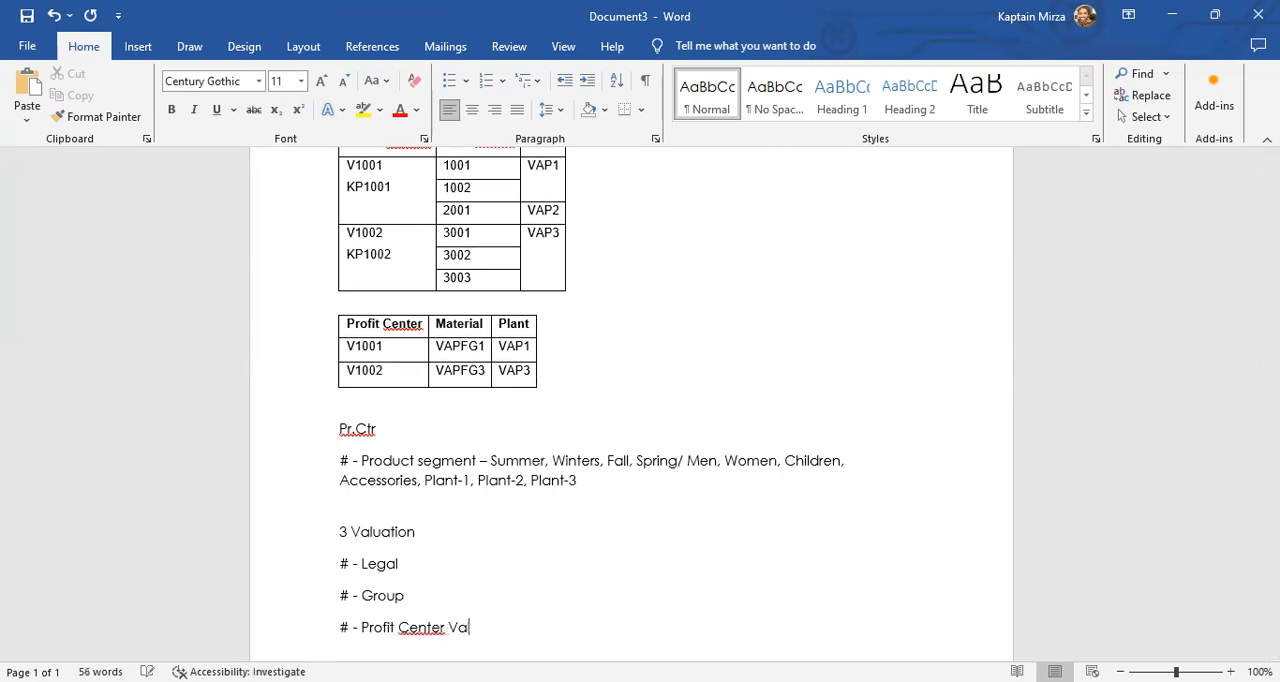
- Examine the Profit Center Valuation entry together with the first table's Profit Center column
key("ctrl+shift+Left")
key("ctrl+shift+Left")
key("ctrl+shift+Left")
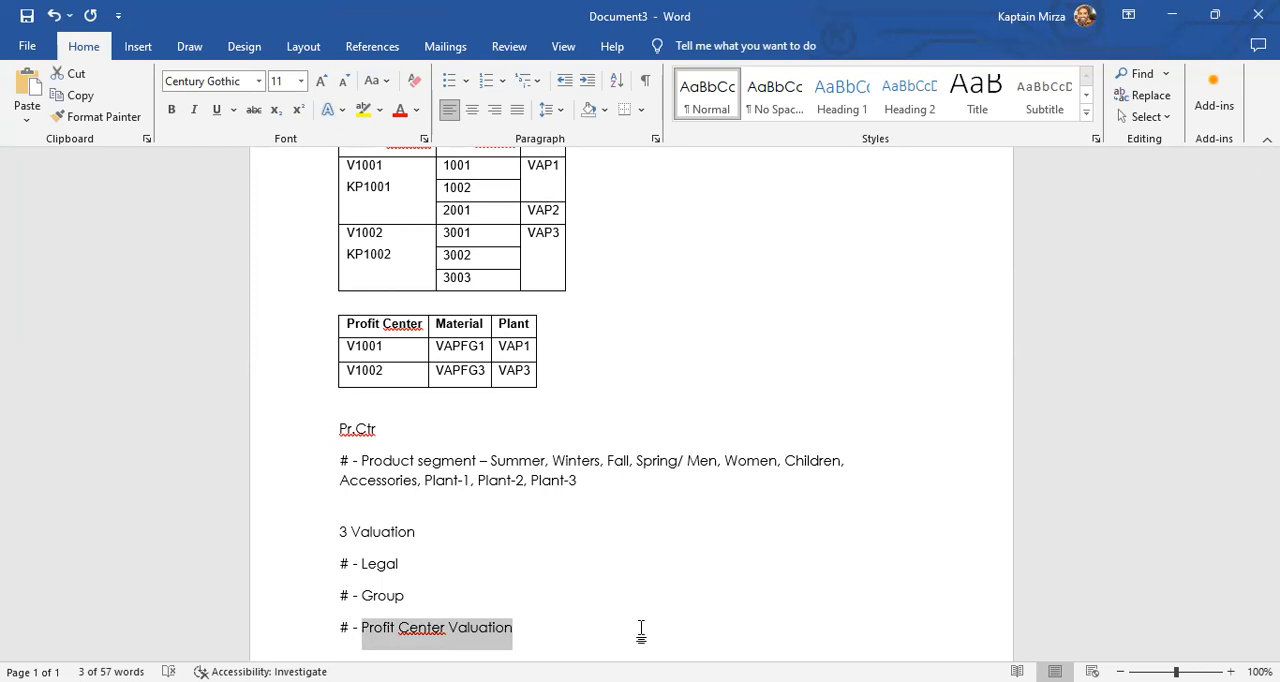
key("Left")
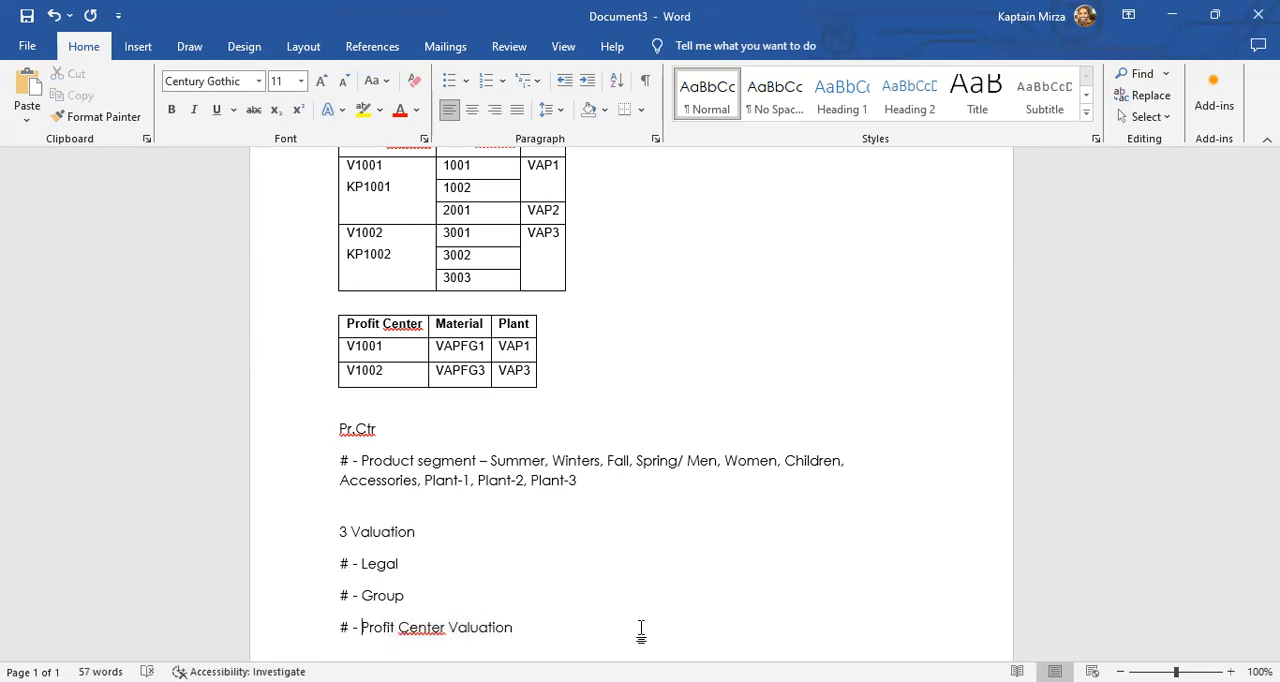
key("shift+Right")
key("shift+Right")
key("shift+Right")
key("shift+Right")
key("shift+Right")
key("shift+Right")
key("shift+Right")
key("shift+Right")
key("shift+Right")
key("shift+Right")
key("shift+Right")
key("shift+Right")
key("shift+Right")
key("shift+Right")
key("shift+Right")
key("shift+Right")
key("shift+Right")
key("shift+Right")
key("shift+Right")
key("shift+Right")
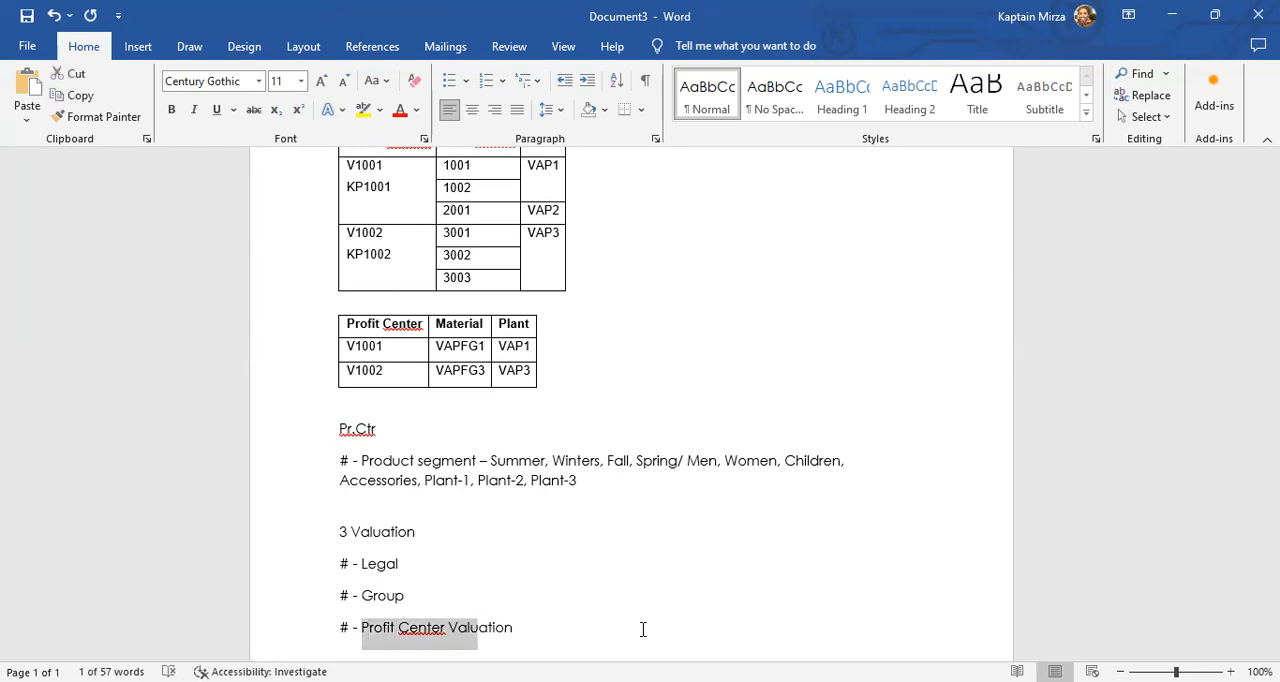
key("shift+Right")
key("shift+Right")
key("Right")
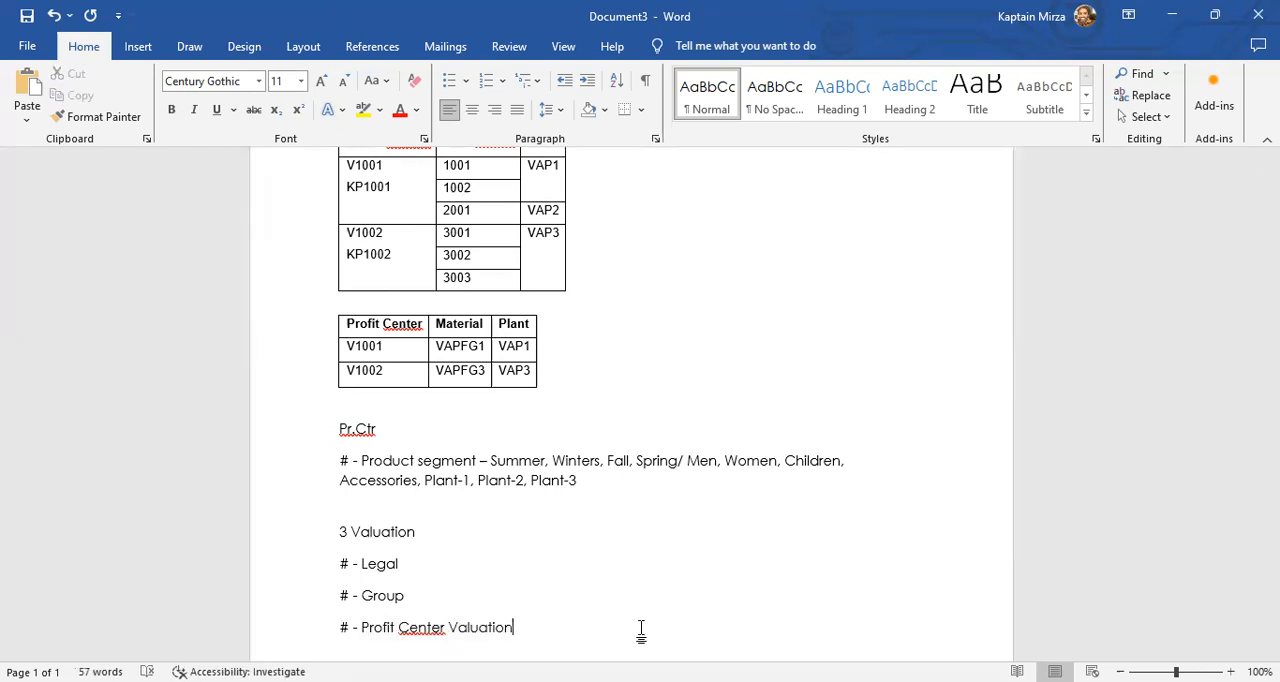
scroll(641, 630, "up", 2)
left_click(407, 234)
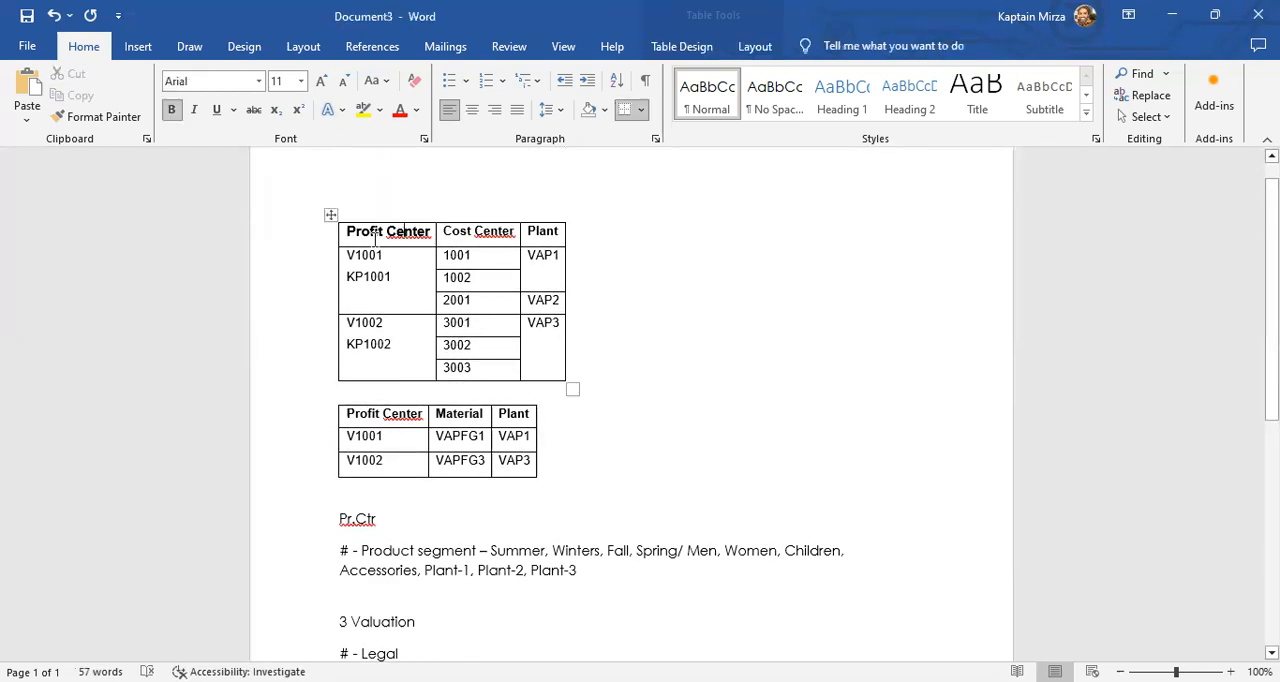
left_click_drag(350, 233, 413, 333)
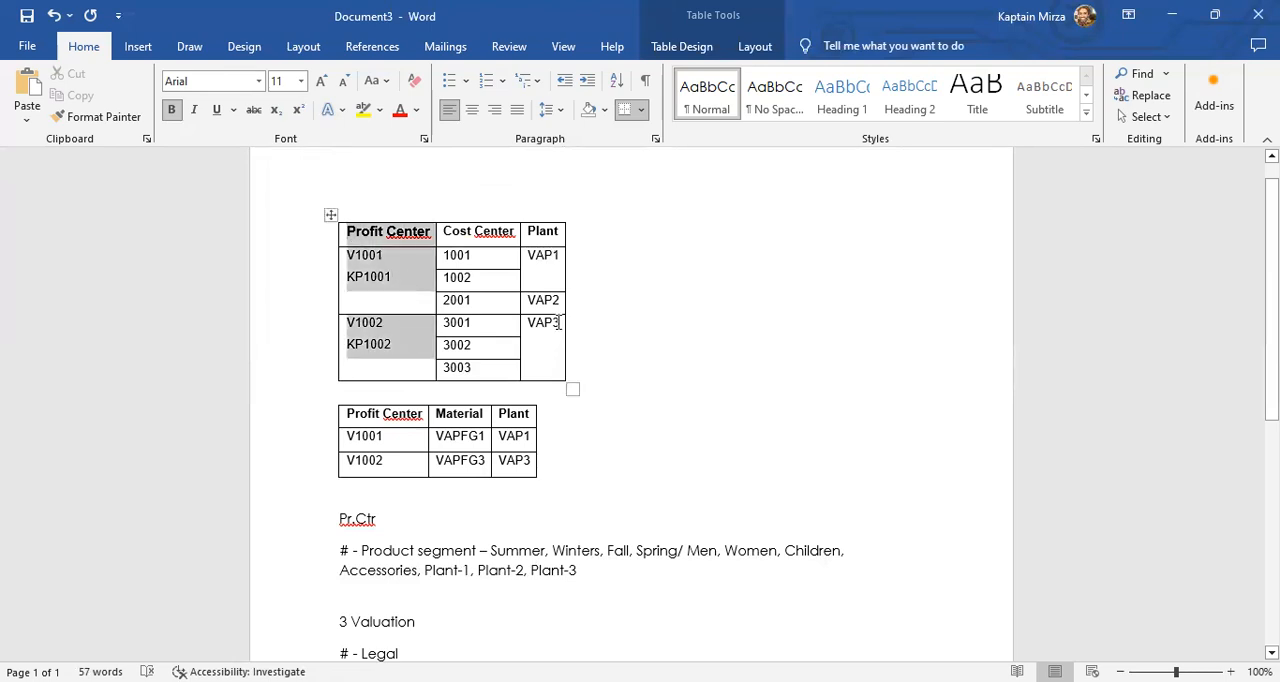
scroll(555, 322, "down", 1)
scroll(555, 322, "down", 2)
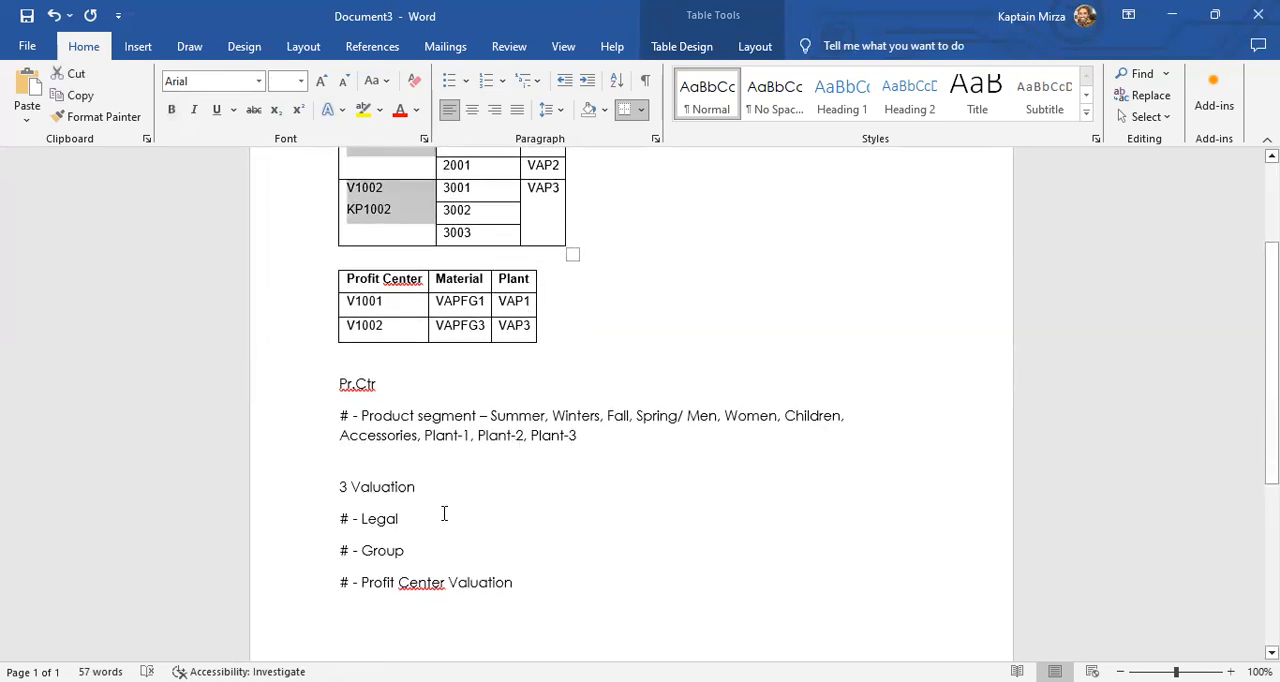
- Append the codes 0, 1 and 2 to the Legal, Group and Profit Center Valuation lines respectively
left_click(523, 516)
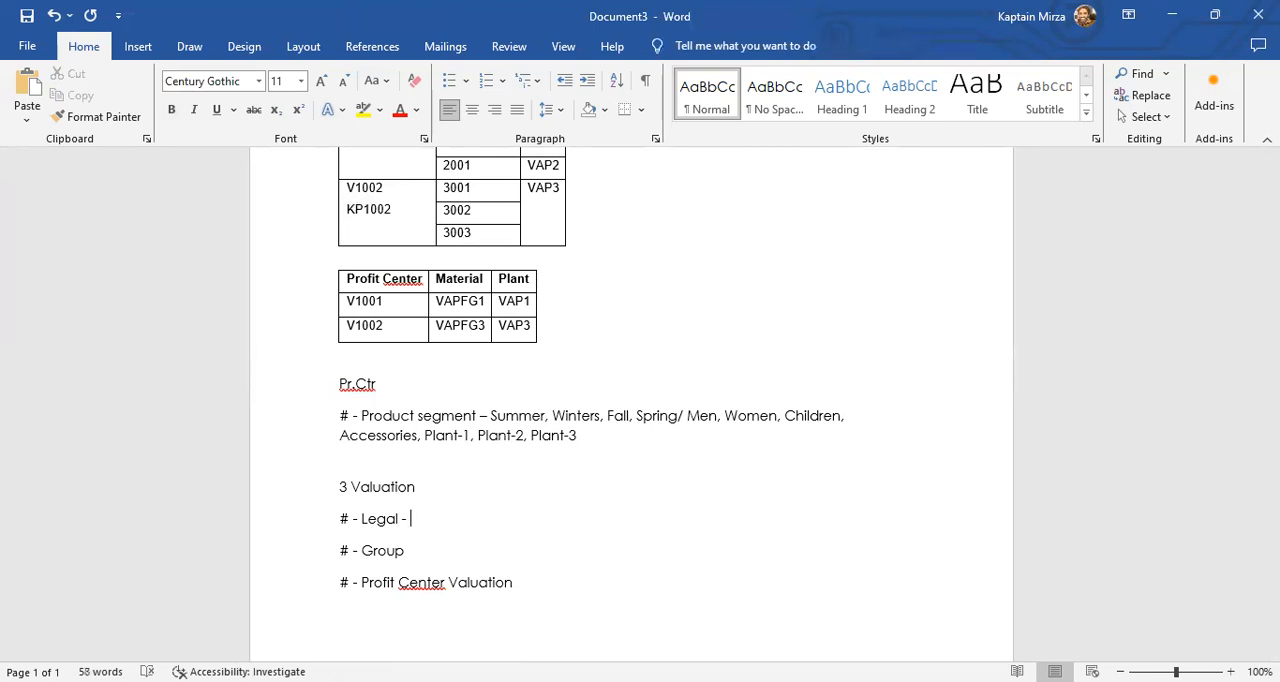
type("- 2")
- Add the heading "Curr. Types –" below the valuation list, with "# - 10" on the line beneath it
key("Return")
scroll(541, 545, "down", 3)
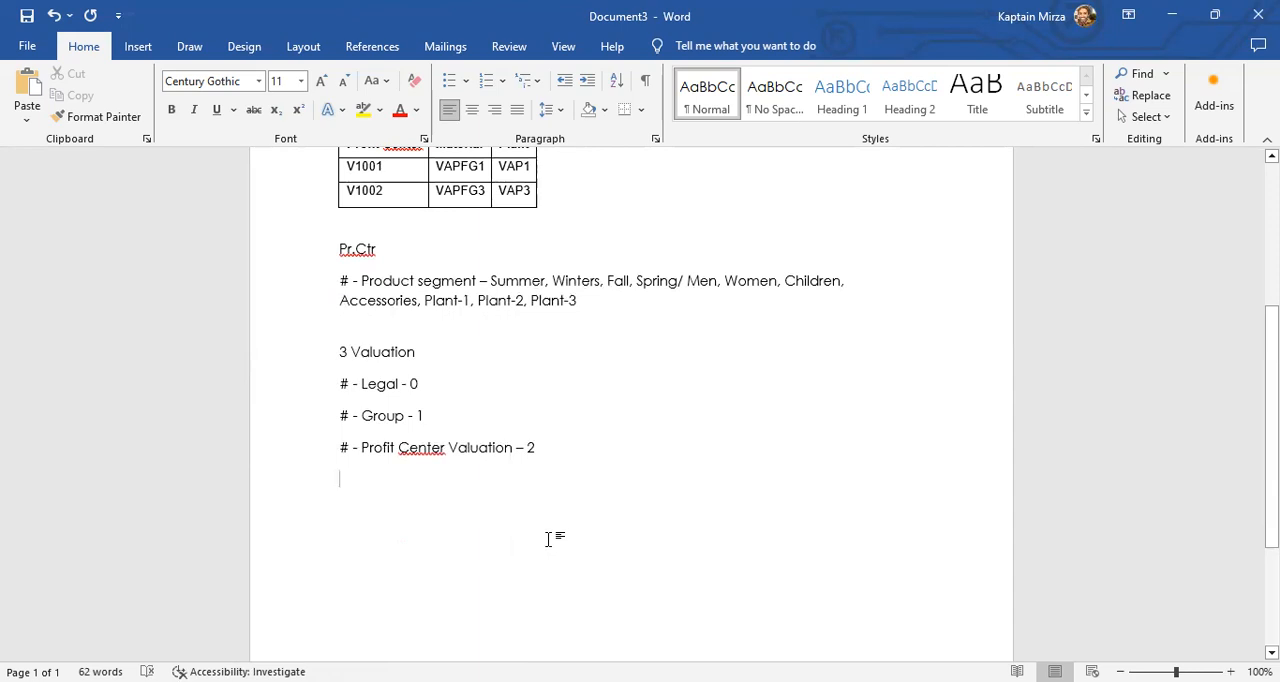
type("Curr. Type")
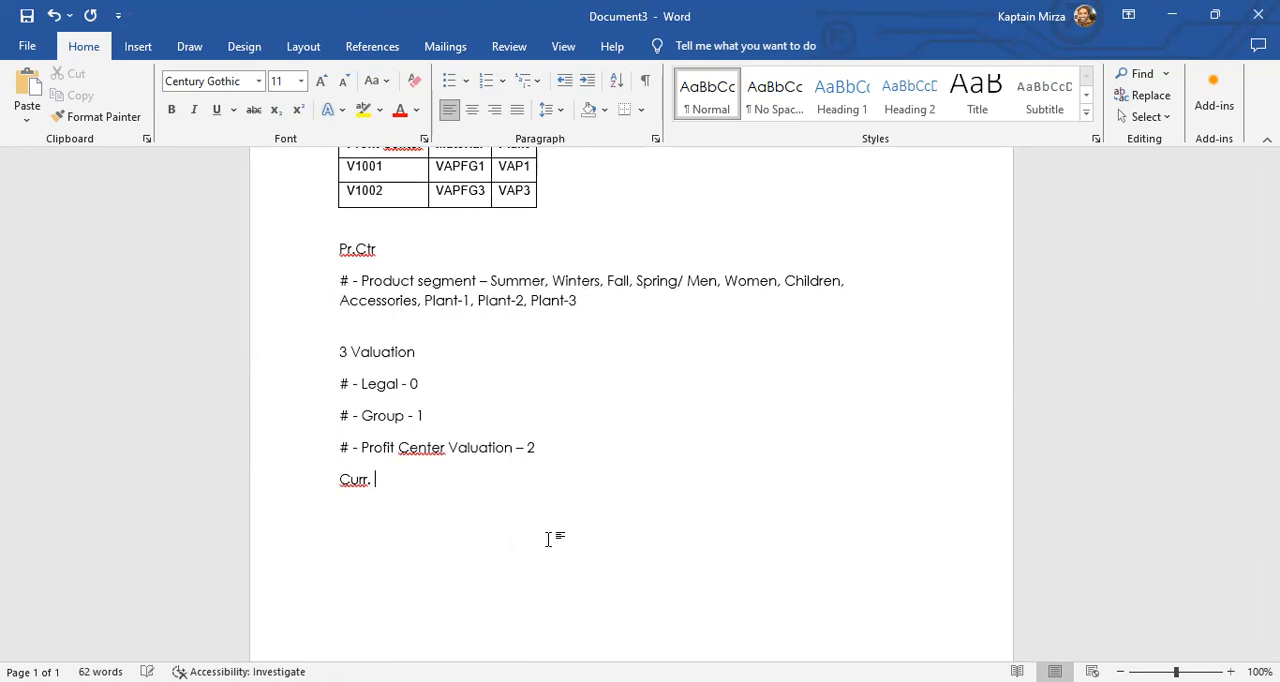
type("-")
key("Return")
type("# - 10")
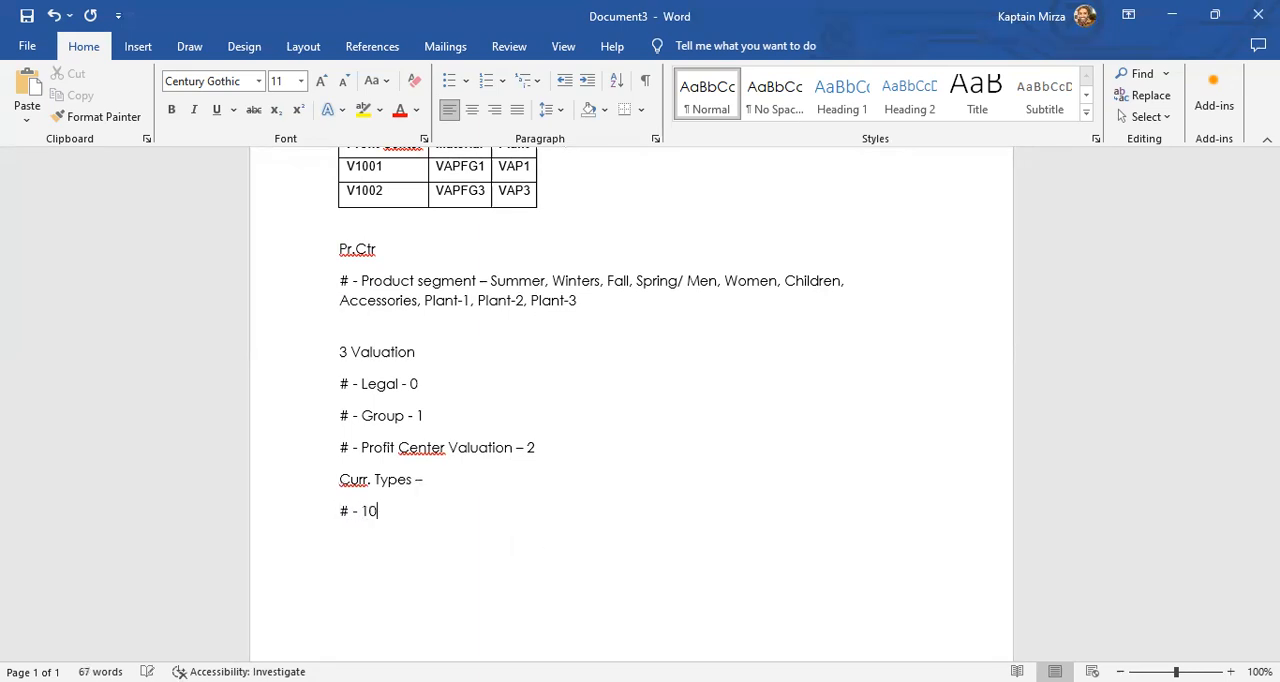
- Add the lines "# - 20" and "# - 30" to the currency types list
key("Return")
type("#")
key("BackSpace")
key("BackSpace")
type("#")
key("BackSpace")
key("BackSpace")
type("# - 20")
key("Return")
type("# - 30")
- Complete the currency type 10 line with "– 1-Co.Code Curr, 0-Legal Val"
type("-Co.Code Curr.")
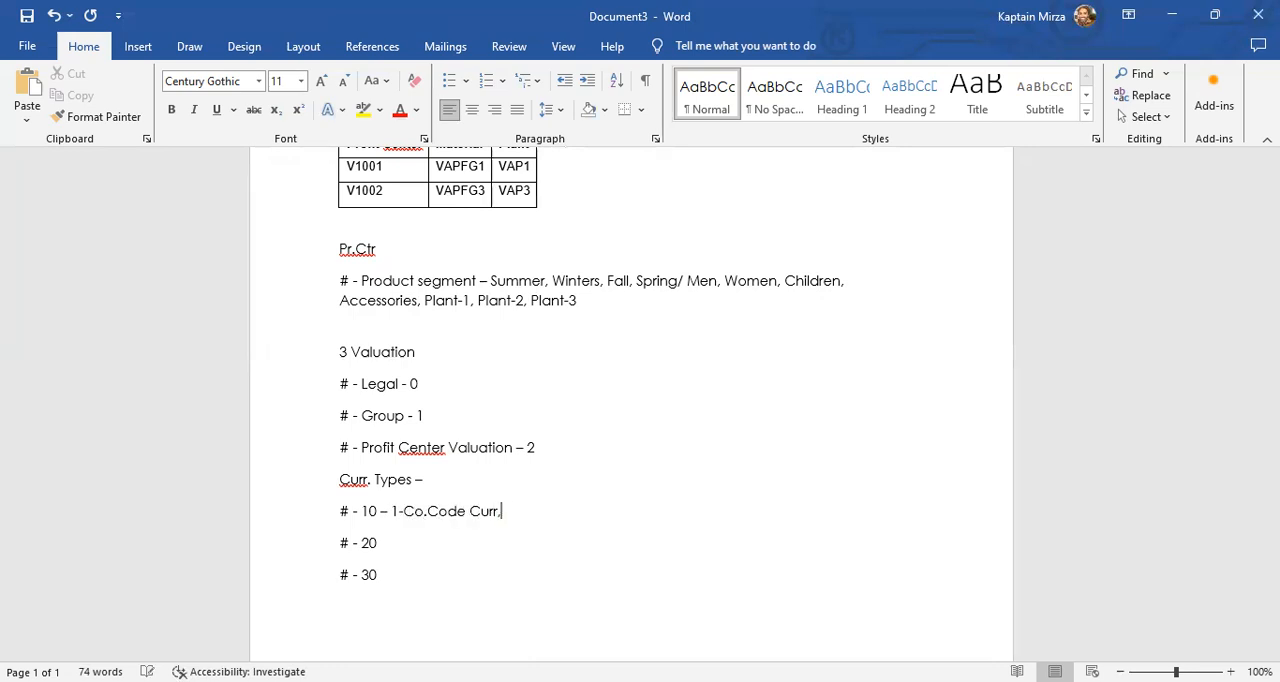
type(" 0-Legal Val")
- Extend the currency type 20 line with "– 2-Cont.A.Curr, 0-Legal Val"
key("Down")
type("- 2")
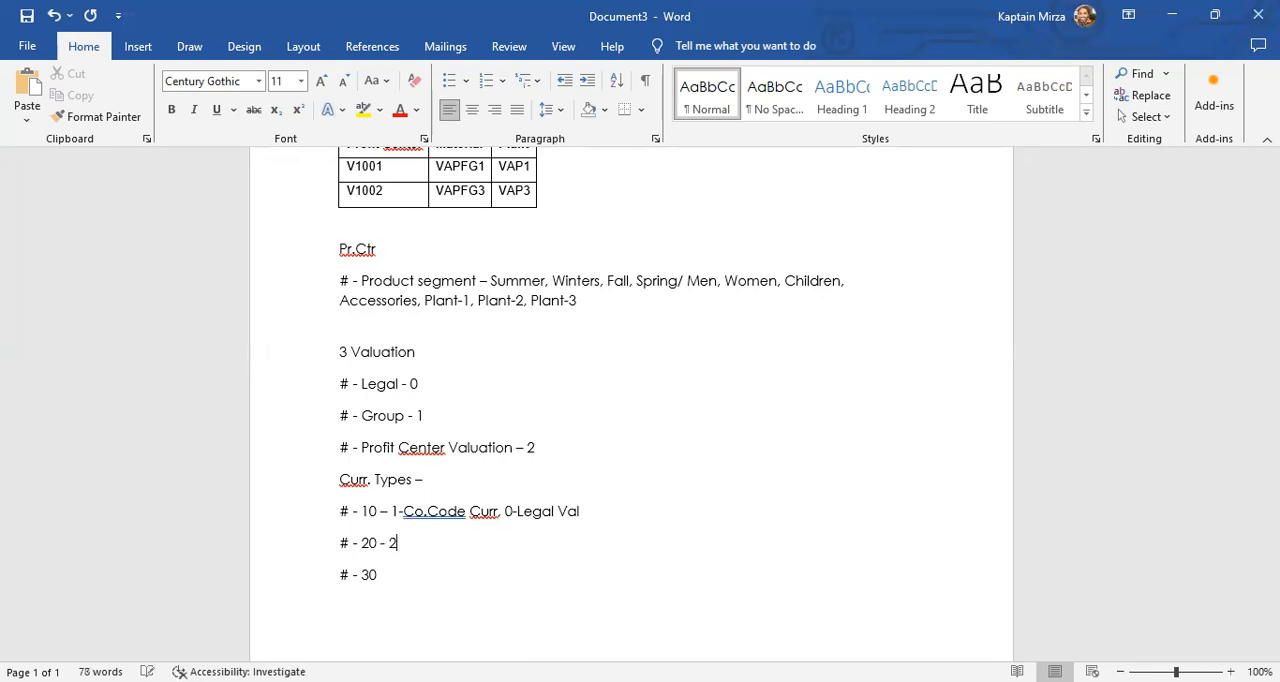
type("0 – 2-Cont.A.Curr")
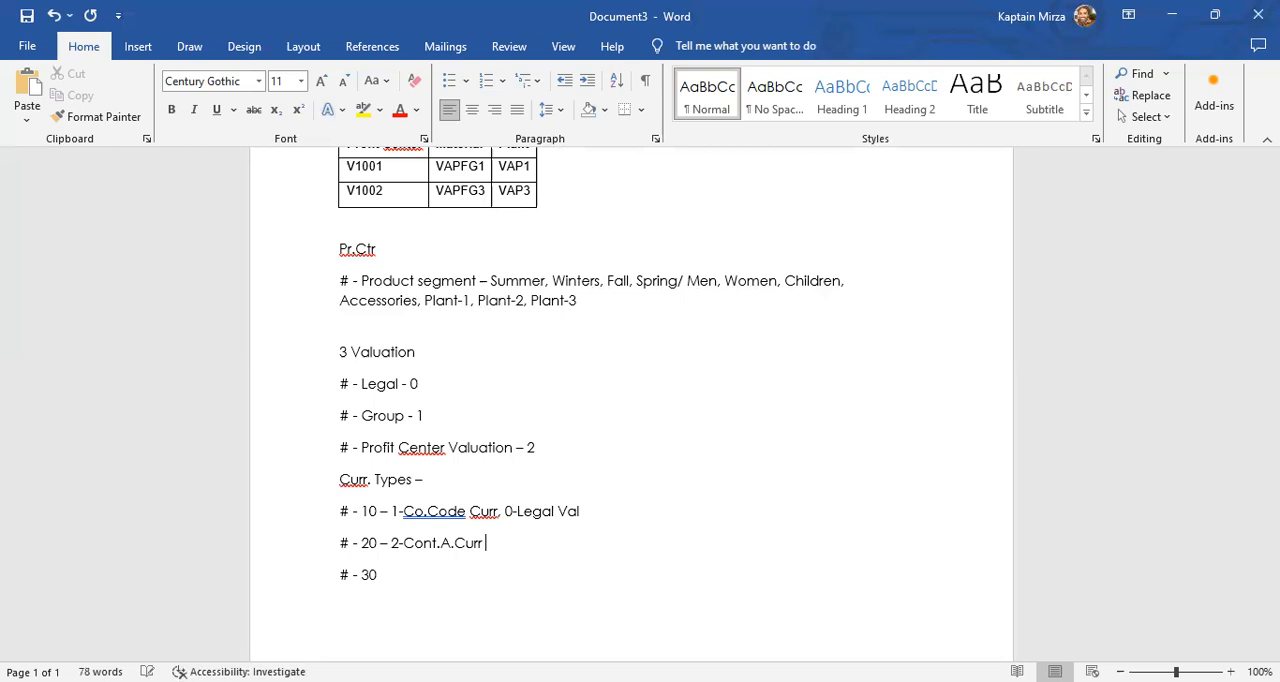
type(", 0- Le")
key("BackSpace")
key("BackSpace")
key("BackSpace")
key("BackSpace")
type("-Legal Val")
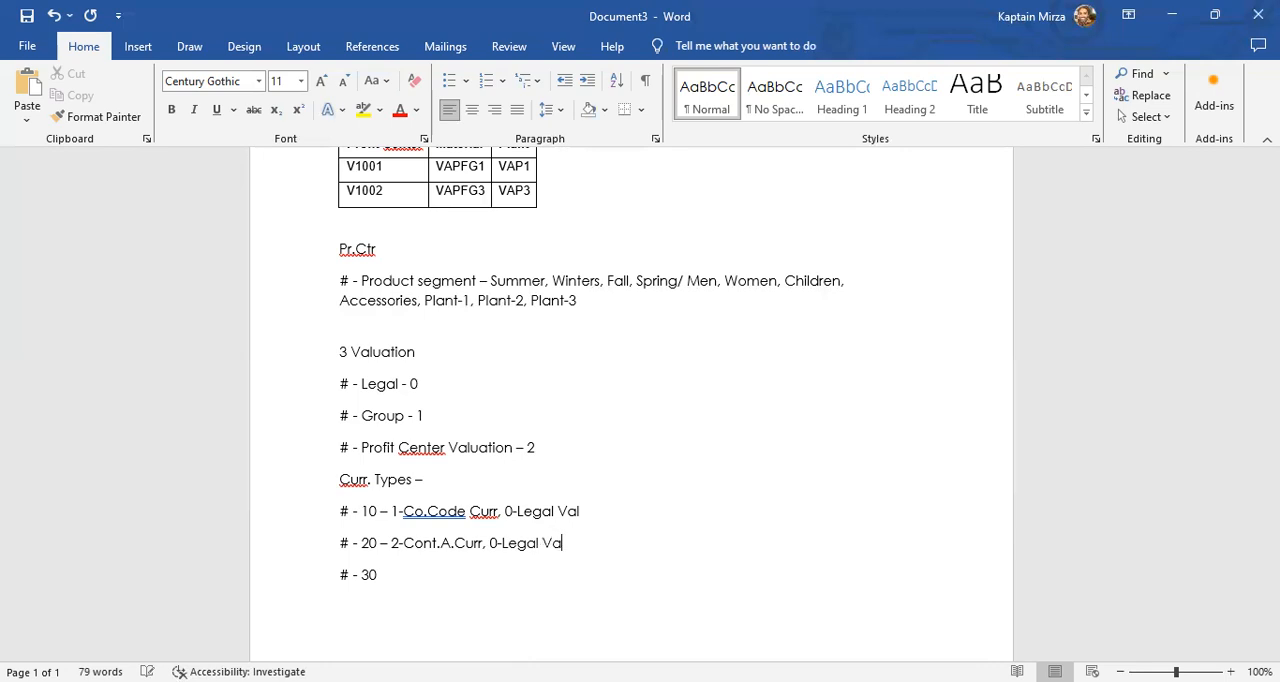
- Extend the currency type 30 line with "– 3-Group. Curr, 0-Legal Valu" and start a new line below it
key("Down")
type("- 3")
key("BackSpace")
key("BackSpace")
key("BackSpace")
type("- 30 – 3-Group. Curr")
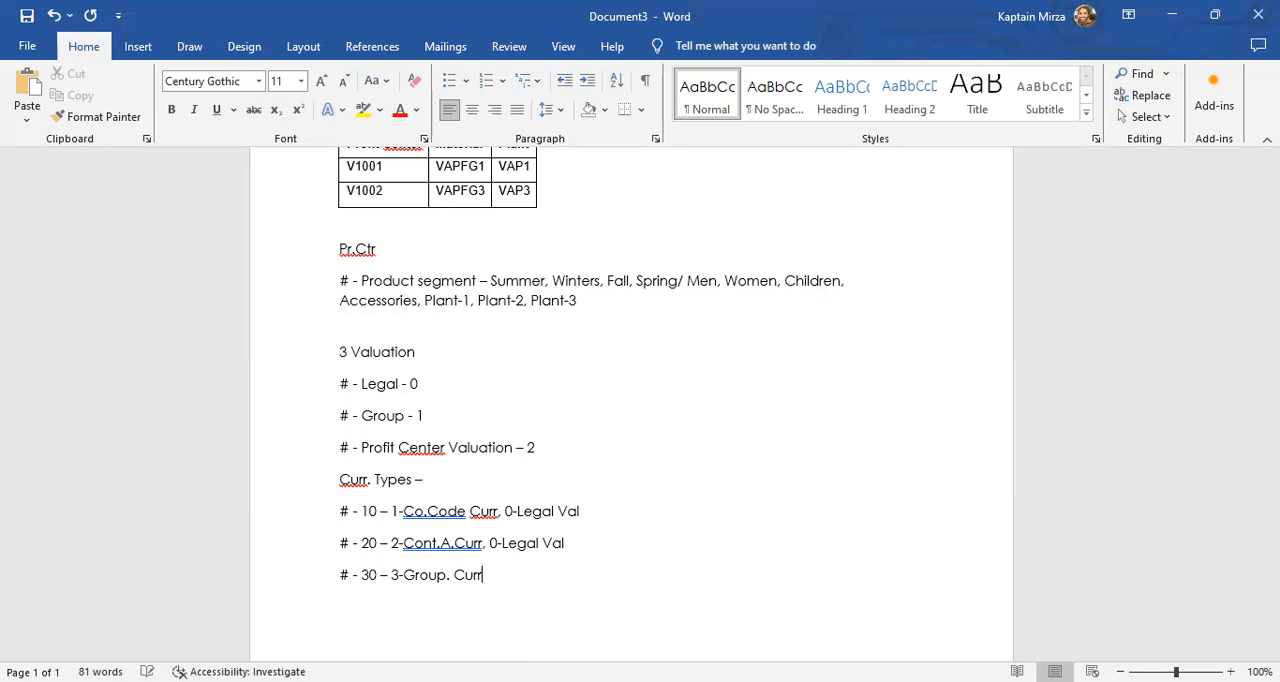
type(", 0-Legal Valu")
key("Return")
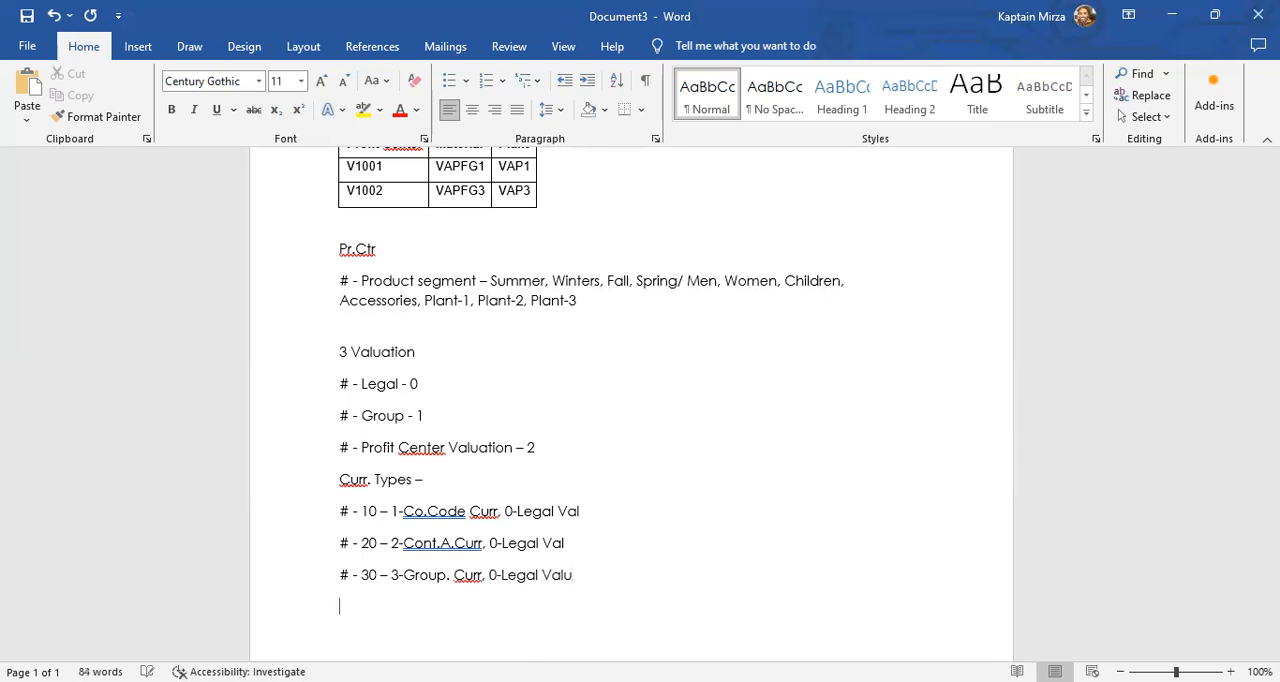
- Add the line "# - 11 – 1-Co.Code Curr, 1-Grp. Val" to the currency types list
scroll(620, 426, "down", 2)
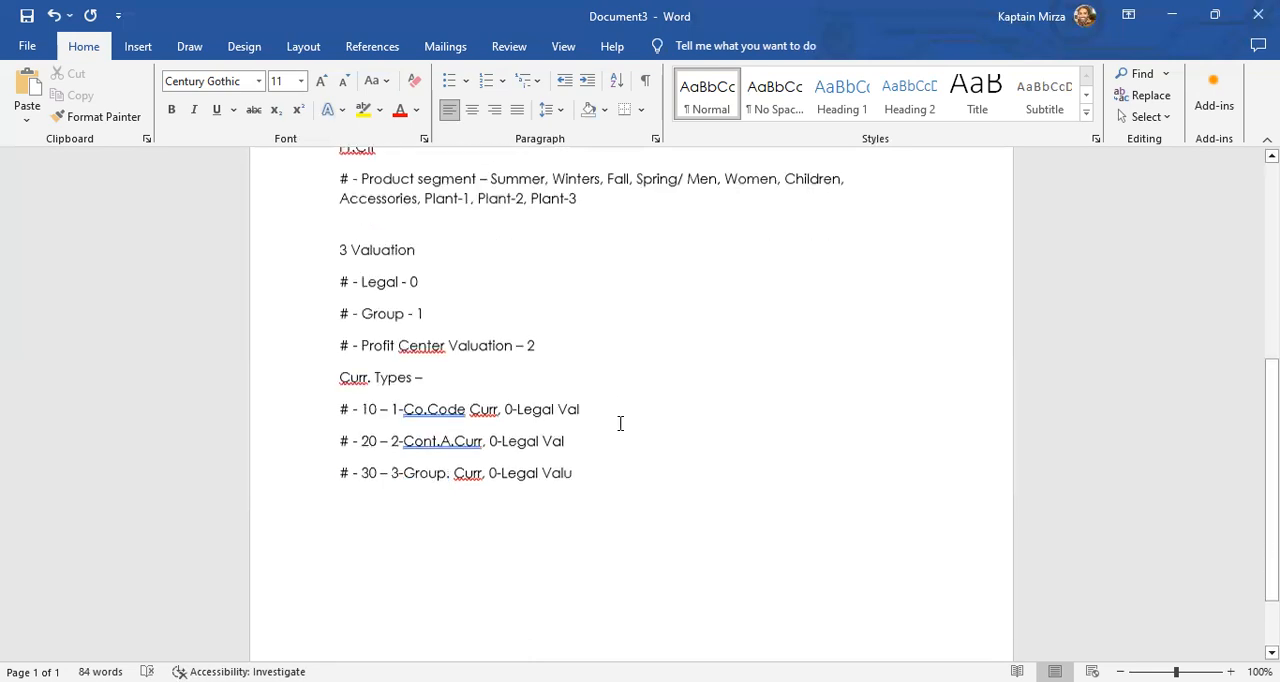
type("# ")
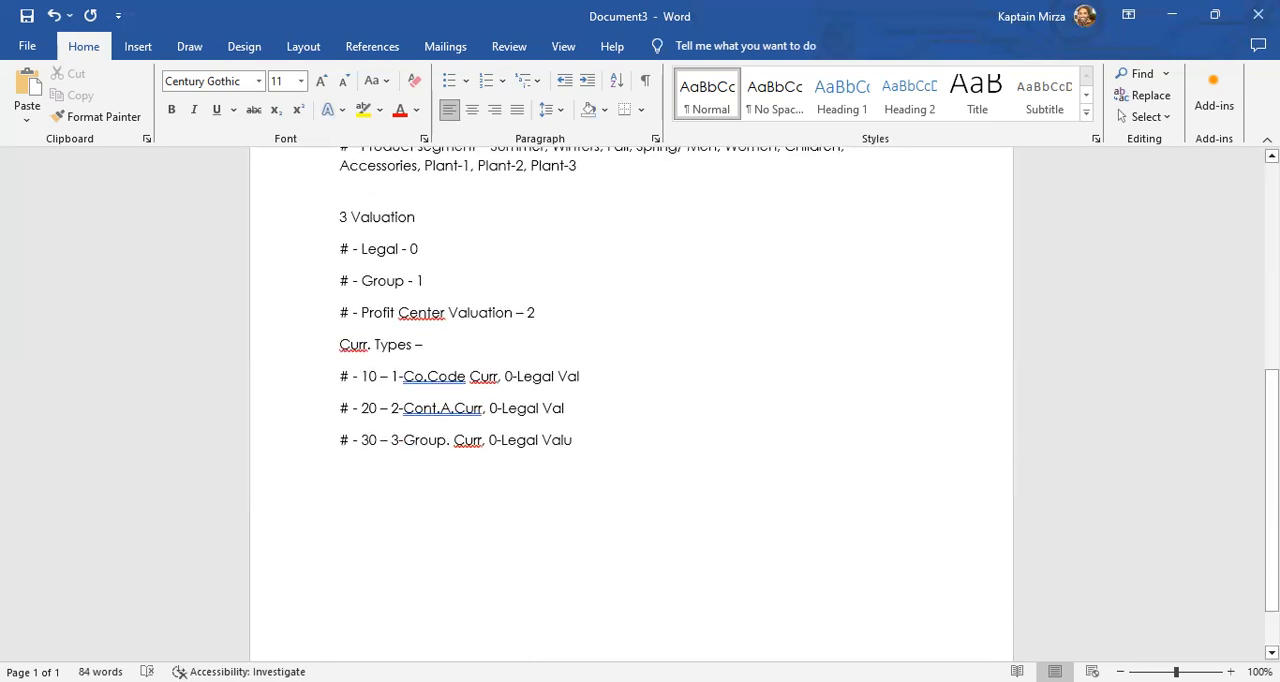
type("- 11")
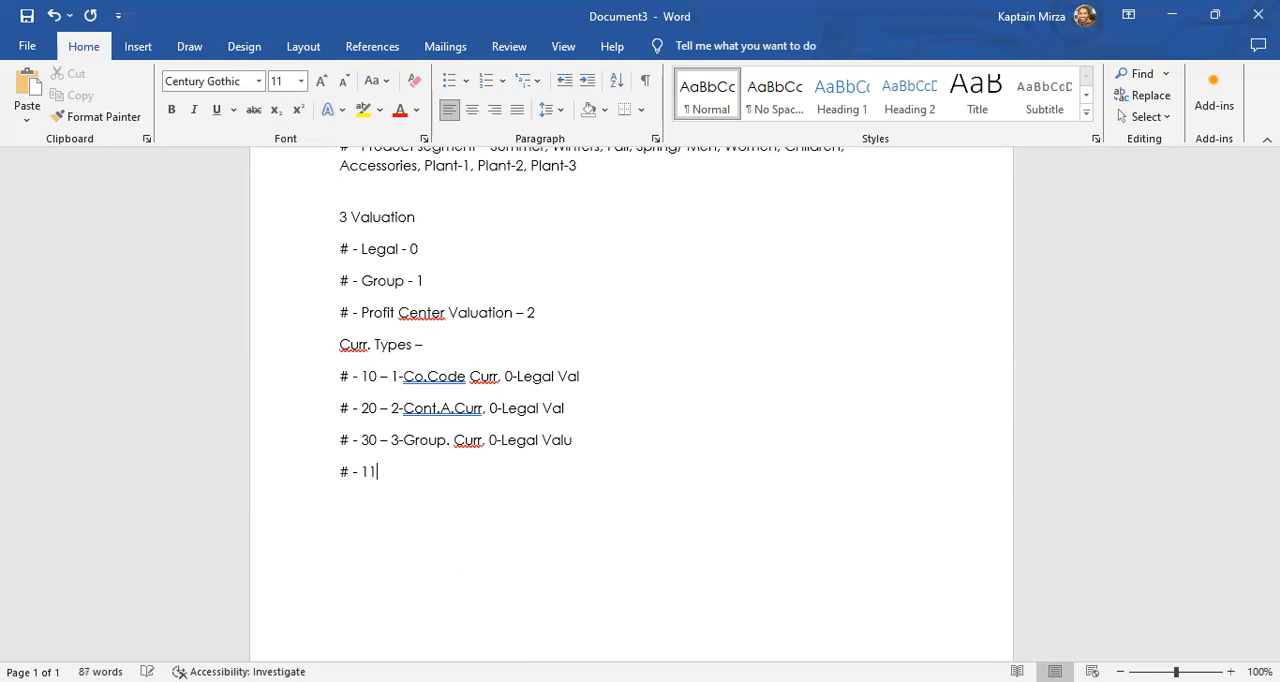
type(" - Co")
key("BackSpace")
key("BackSpace")
type("1-")
type("Co.Code ")
type("Curr, ")
type("1-")
type("Grou")
key("BackSpace")
key("BackSpace")
type("o")
key("BackSpace")
type("p. Val")
key("Return")
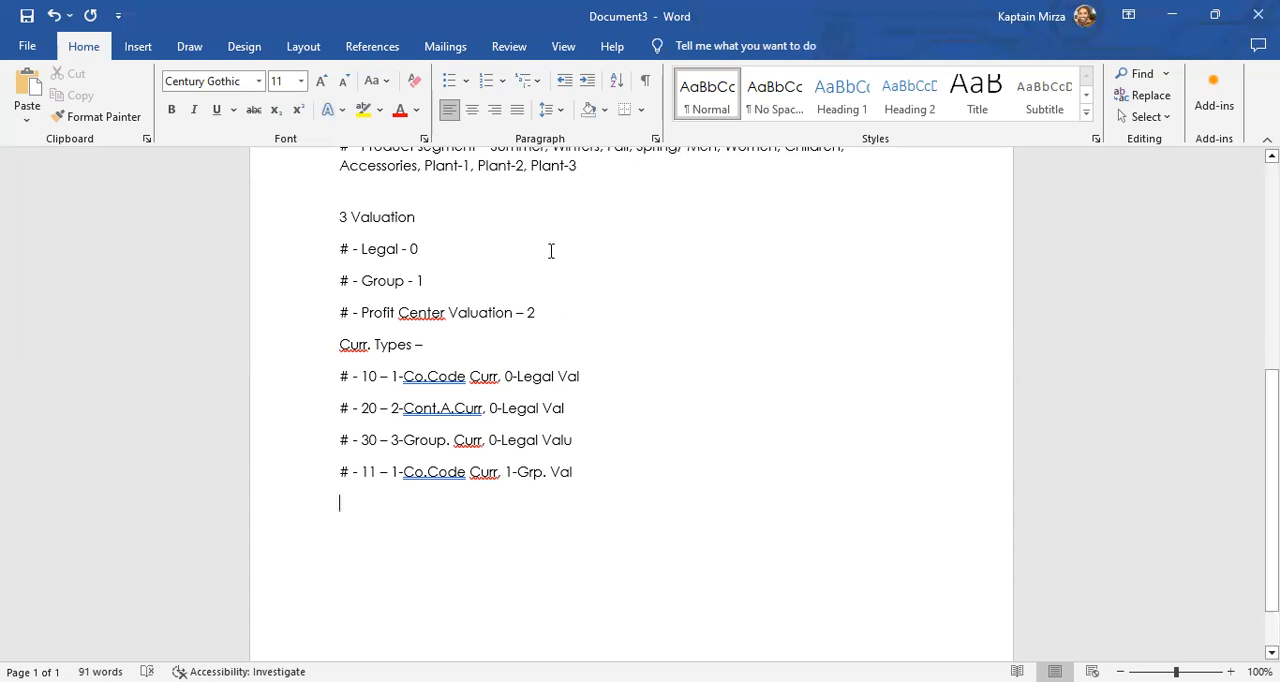
- Review the 3 Valuation heading and its Legal, Group and Profit Center Valuation lines
triple_click(350, 217)
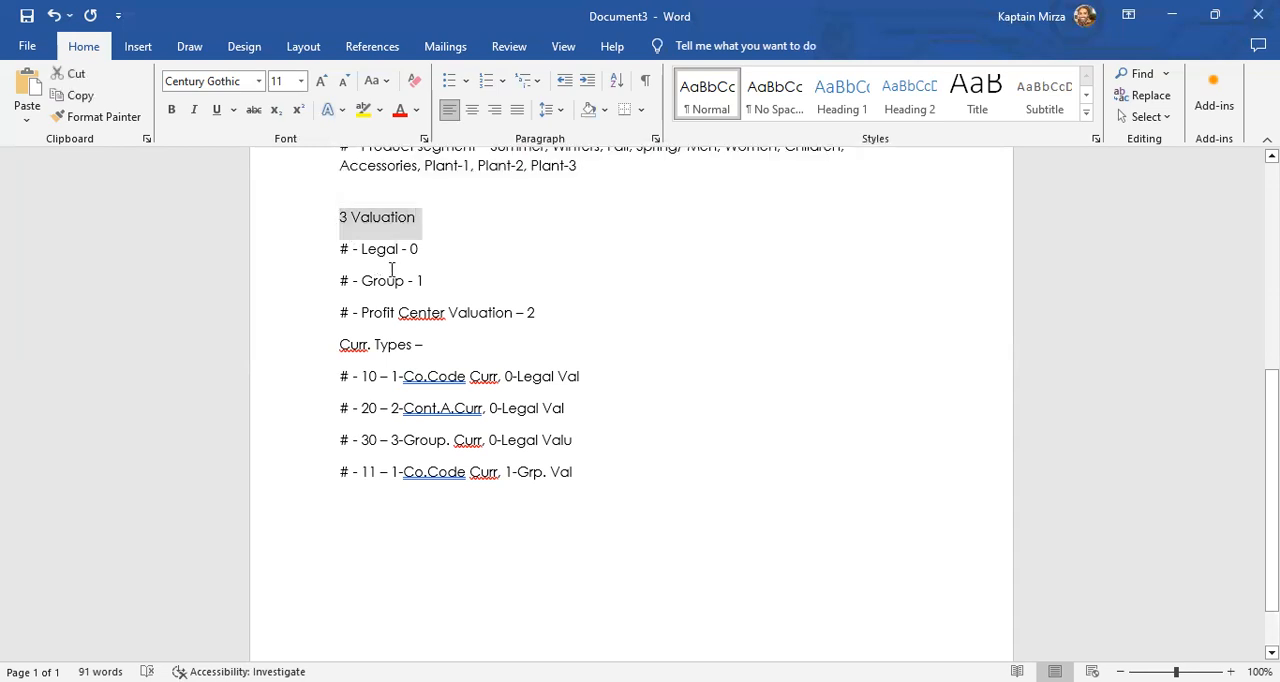
left_click(397, 249)
left_click(405, 281)
left_click(427, 312)
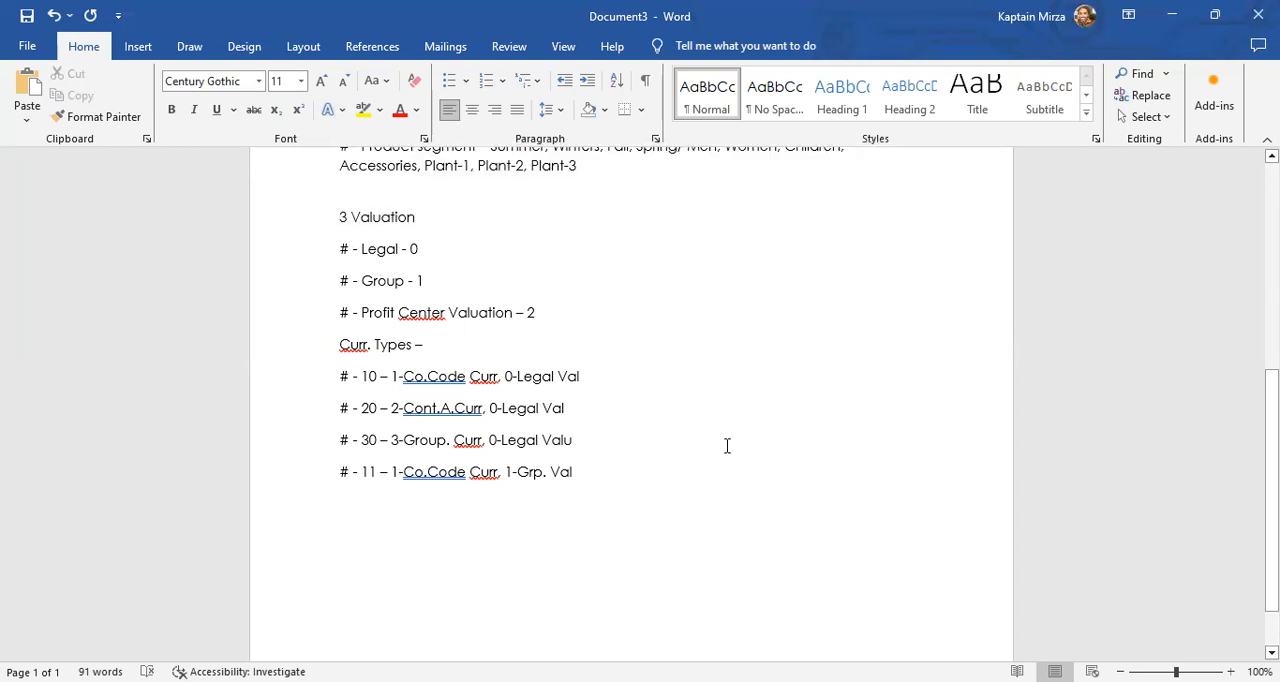
left_click(688, 458)
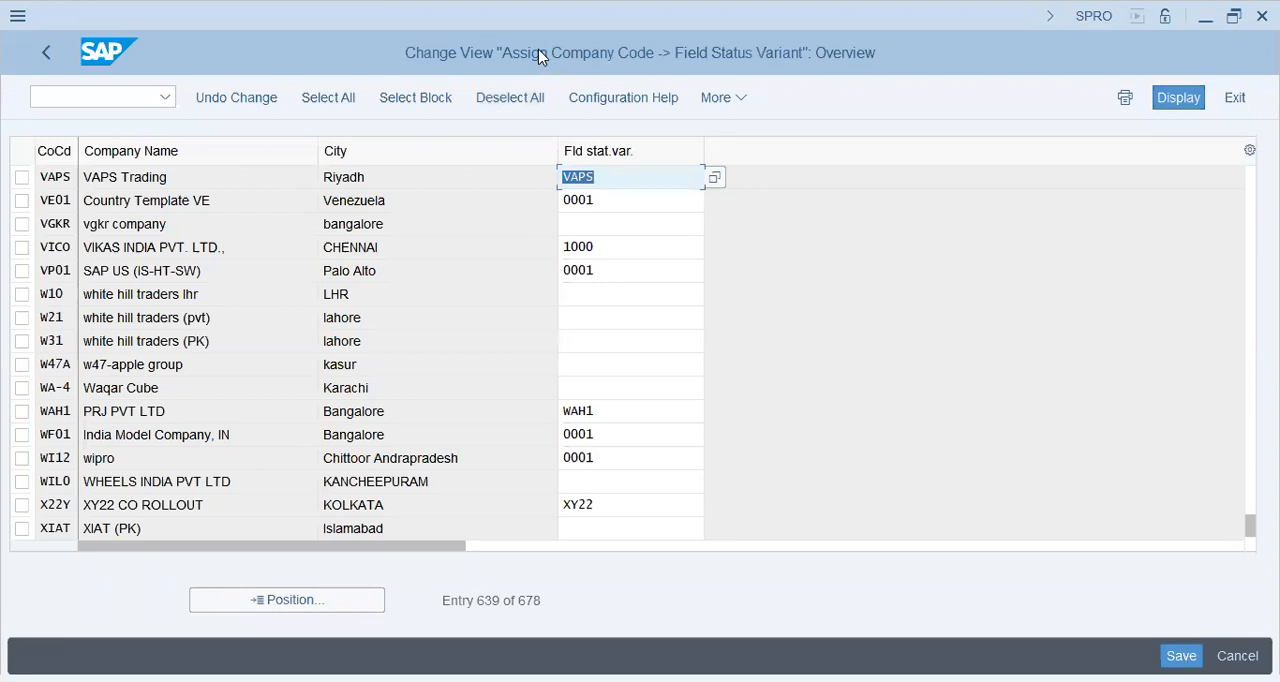
- Switch to the SAP session showing Display G/L Account Centrally
key("alt+Tab")
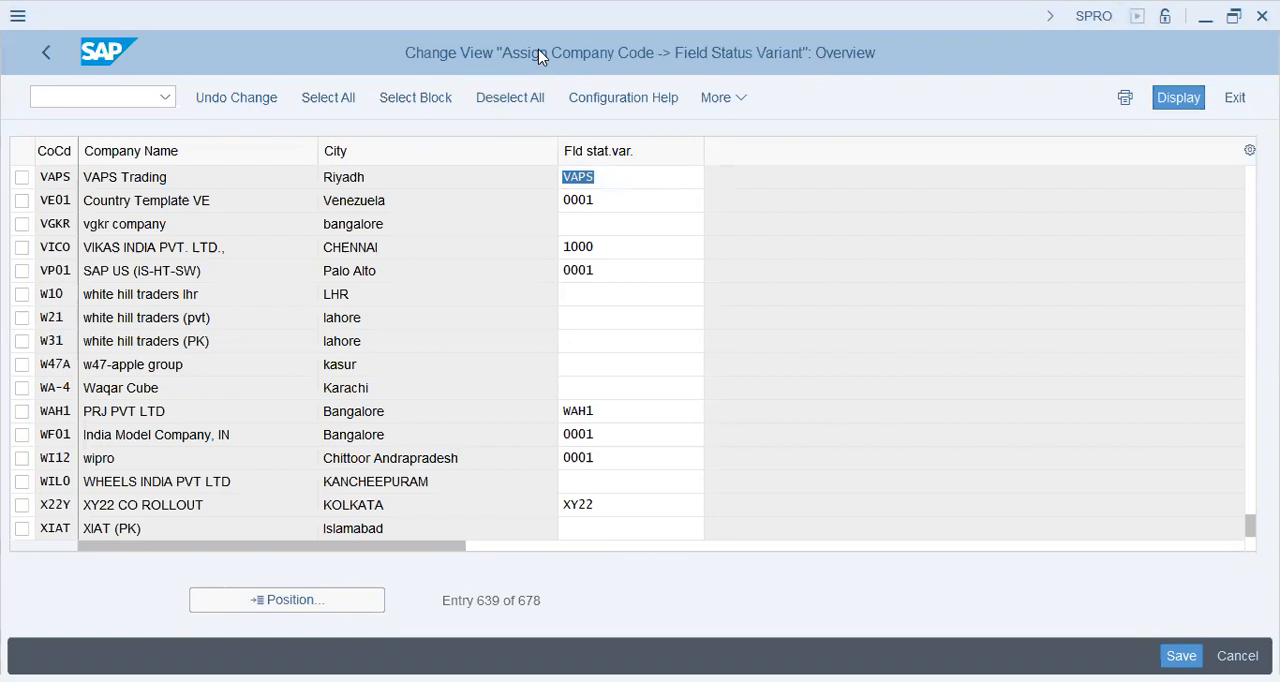
left_click(376, 256)
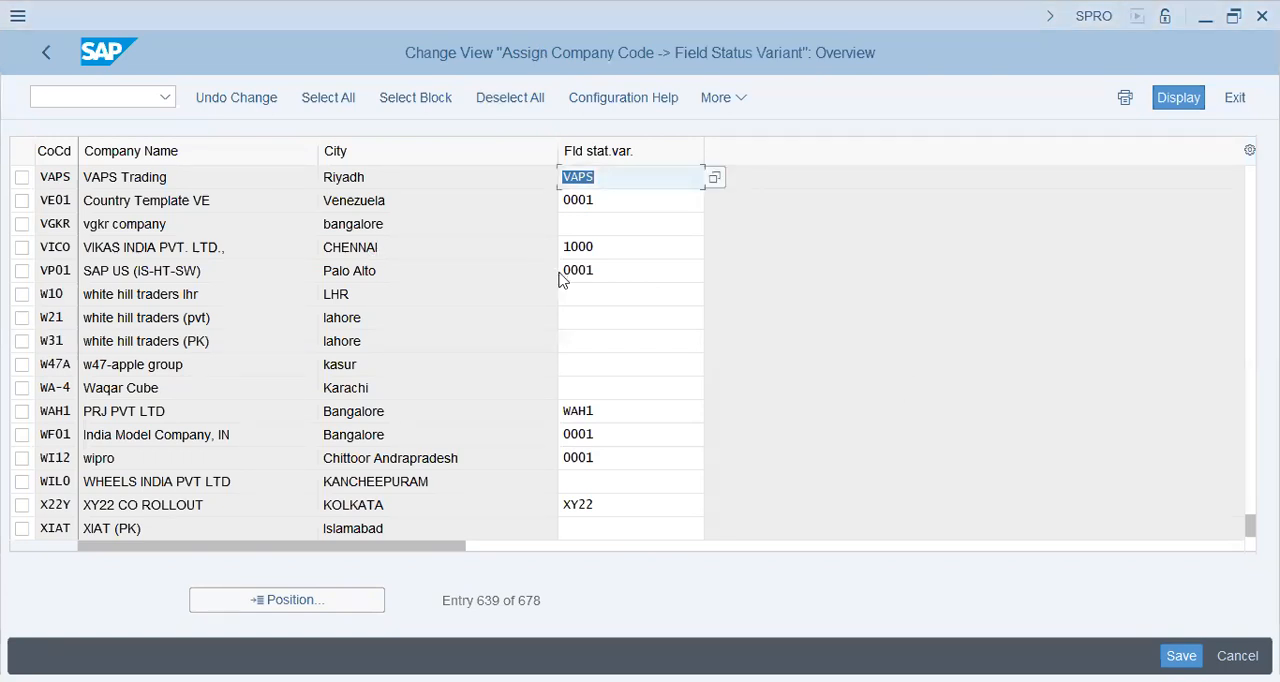
key("alt+Tab")
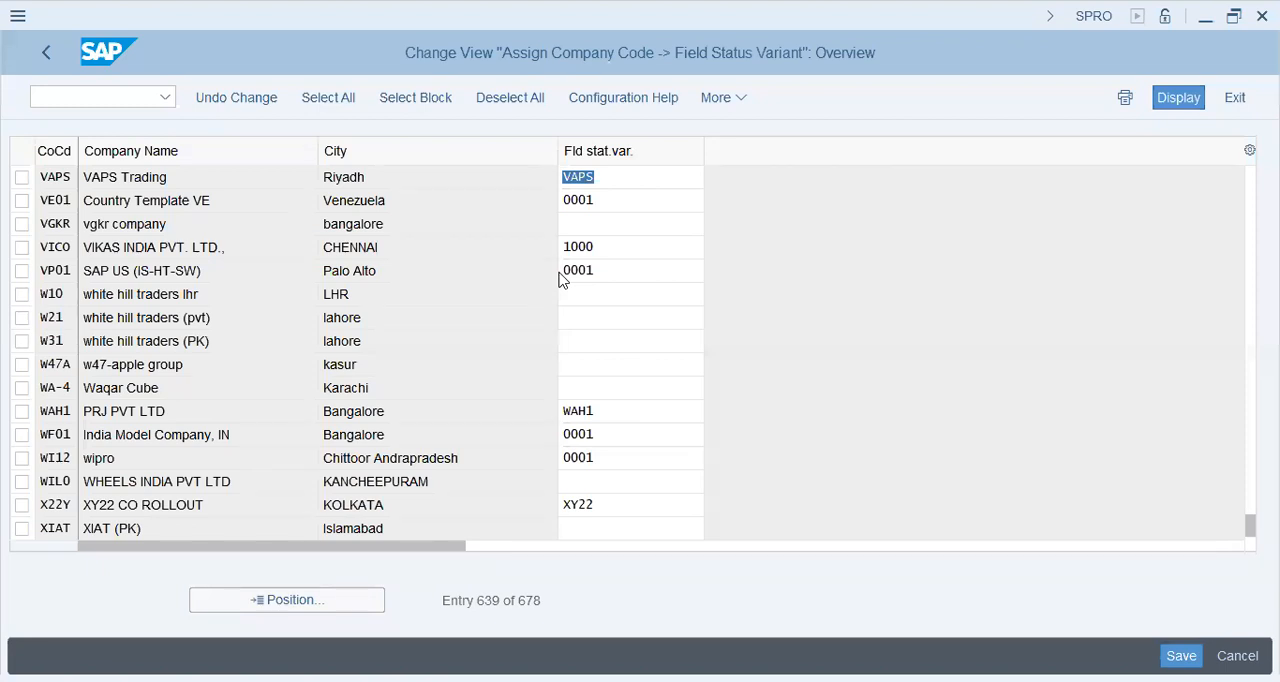
key("alt+Tab")
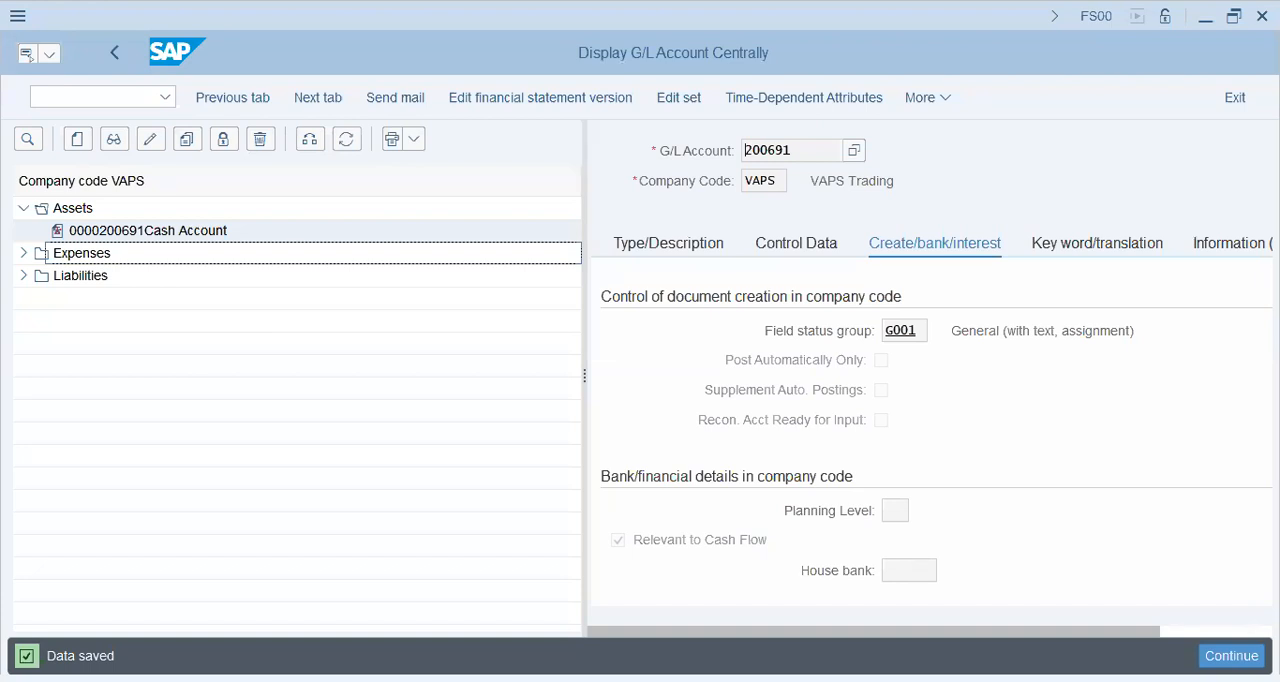
key("alt+Tab")
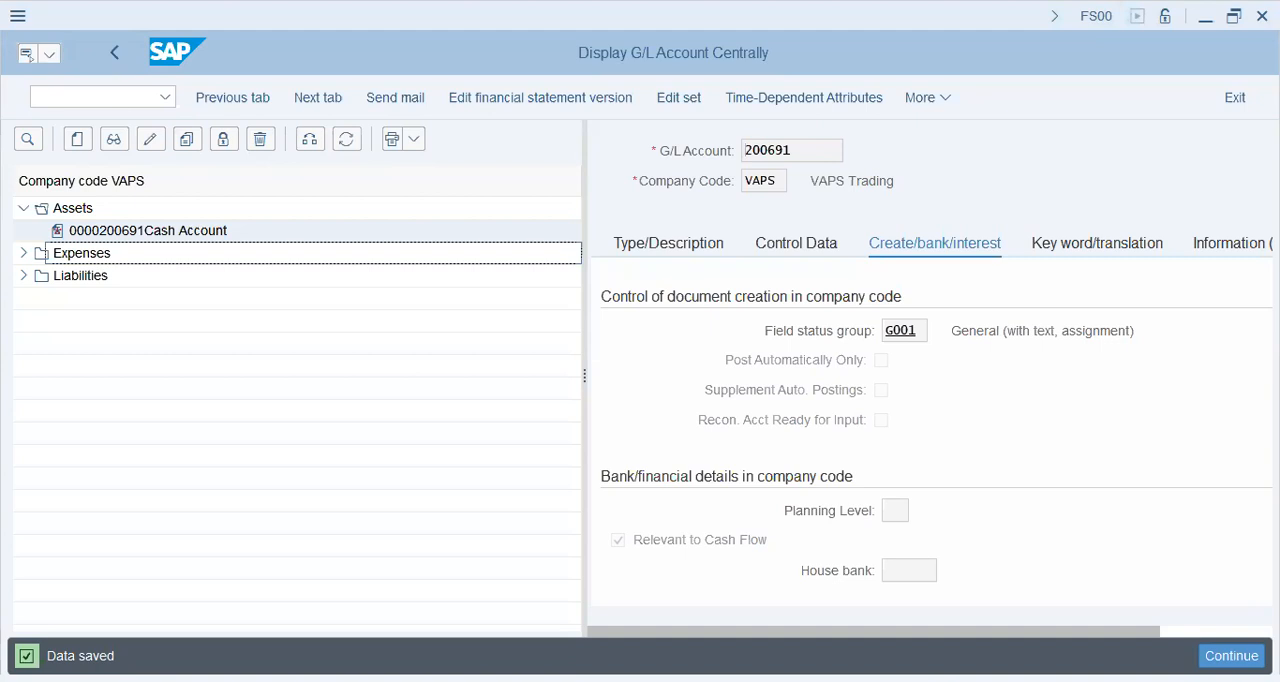
- Leave the G/L account display and return to SAP Easy Access with the command /n
left_click(112, 96)
type("/nfs")
key("BackSpace")
key("BackSpace")
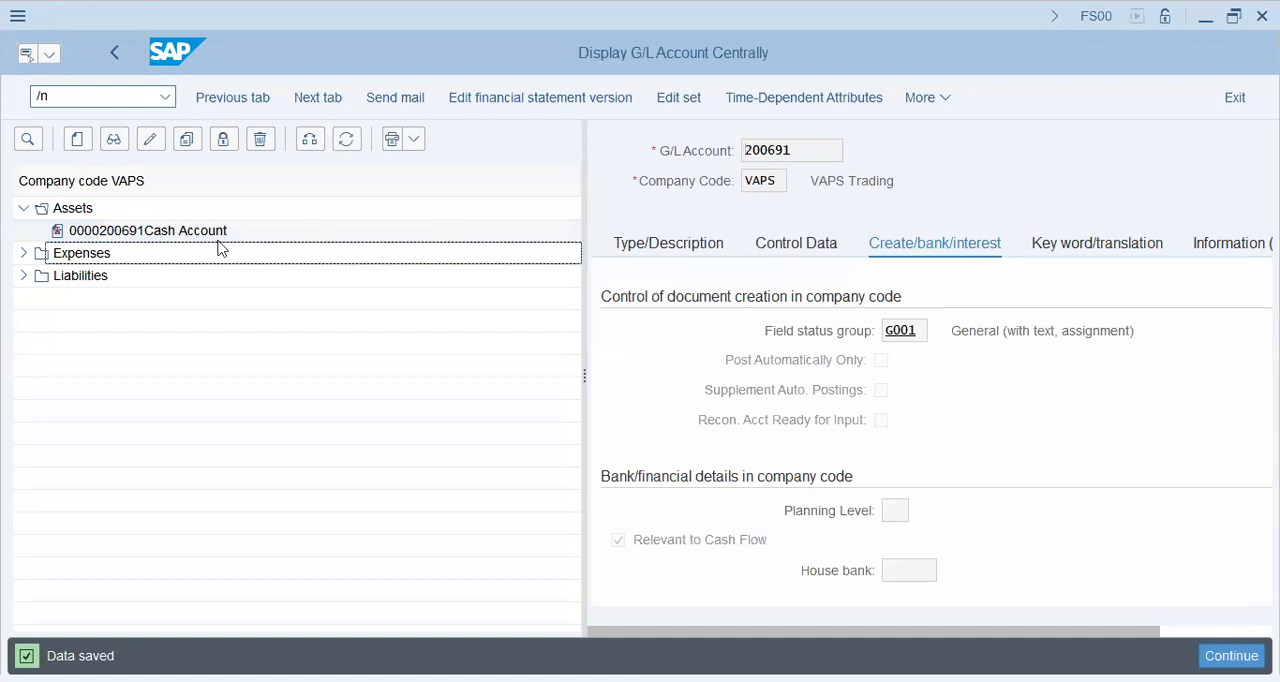
key("Return")
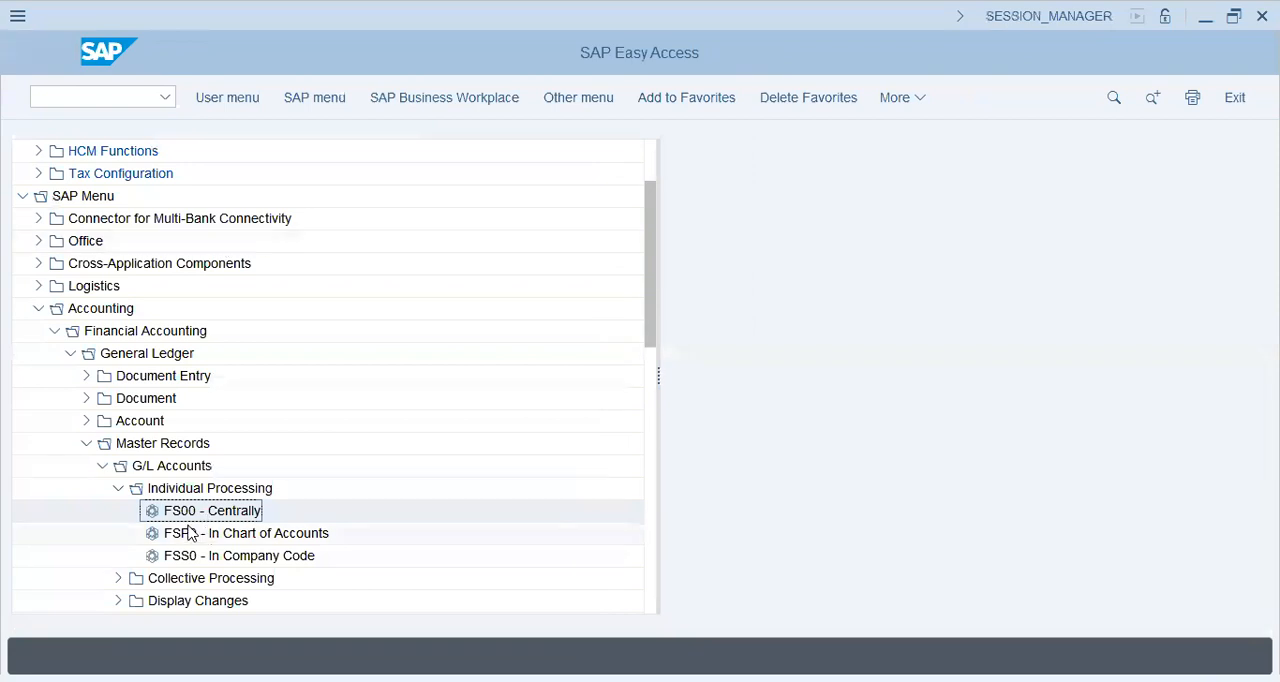
- Collapse Master Records, General Ledger and Financial Accounting within the Accounting folder of the SAP Menu
left_click(190, 533)
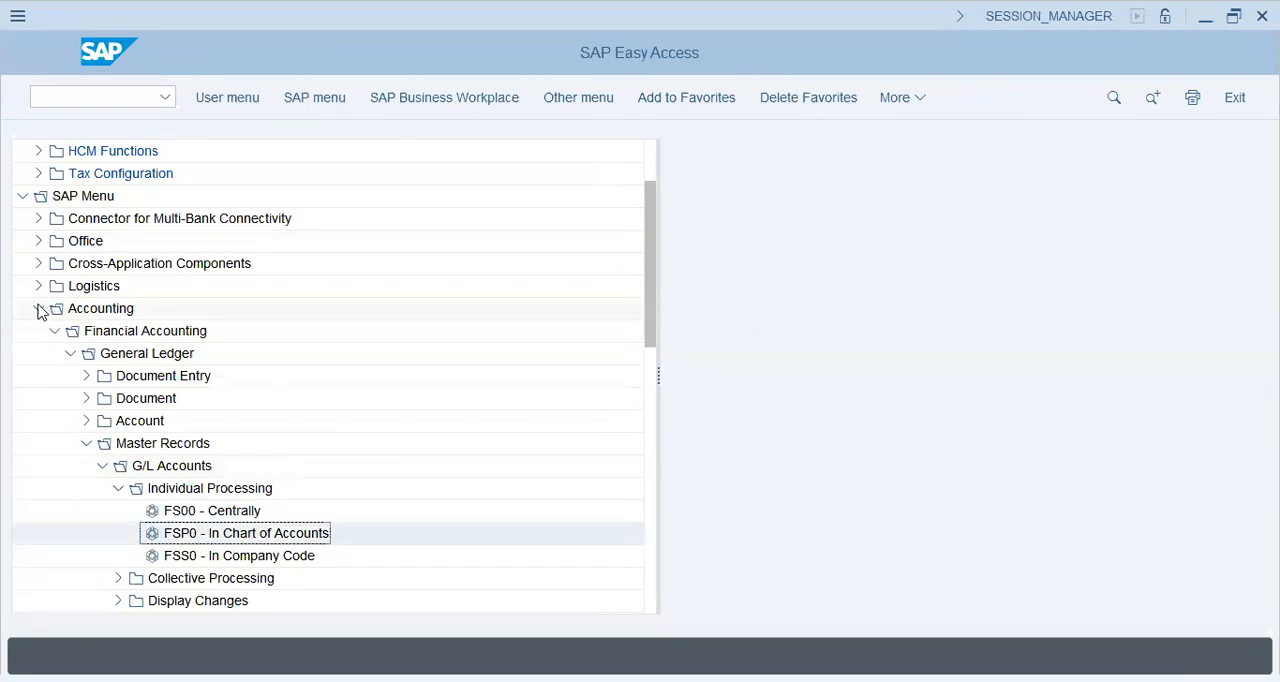
left_click(38, 308)
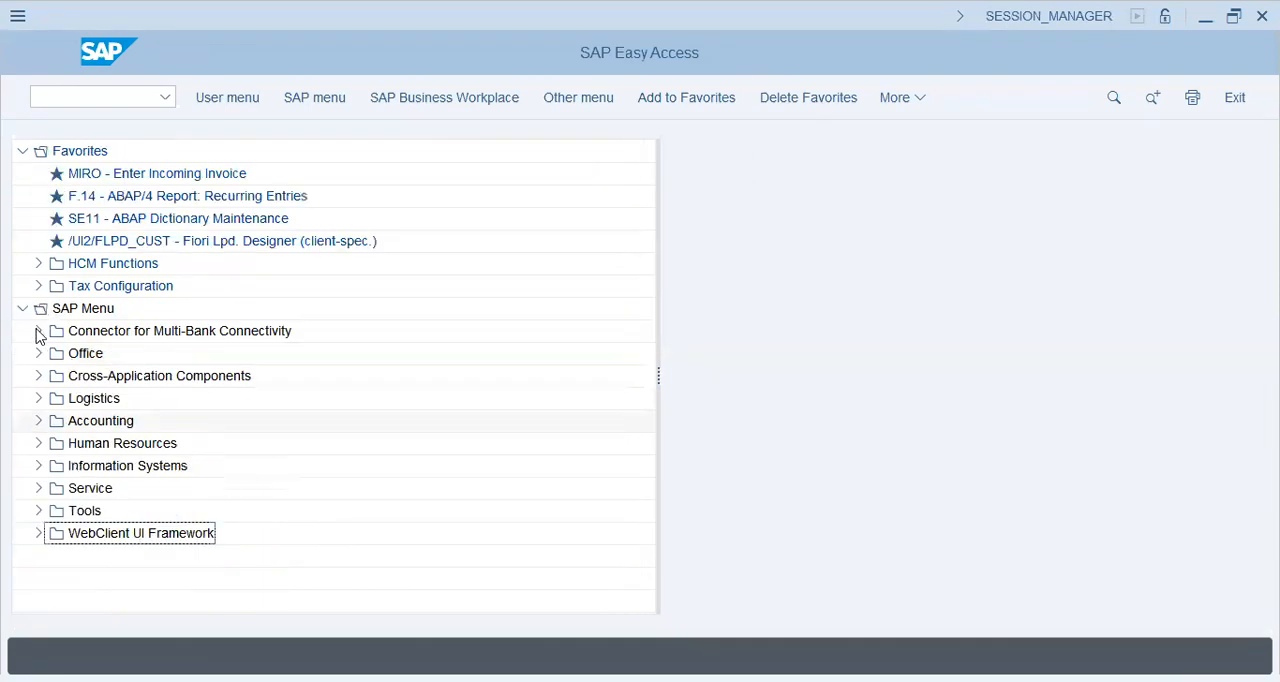
left_click(38, 420)
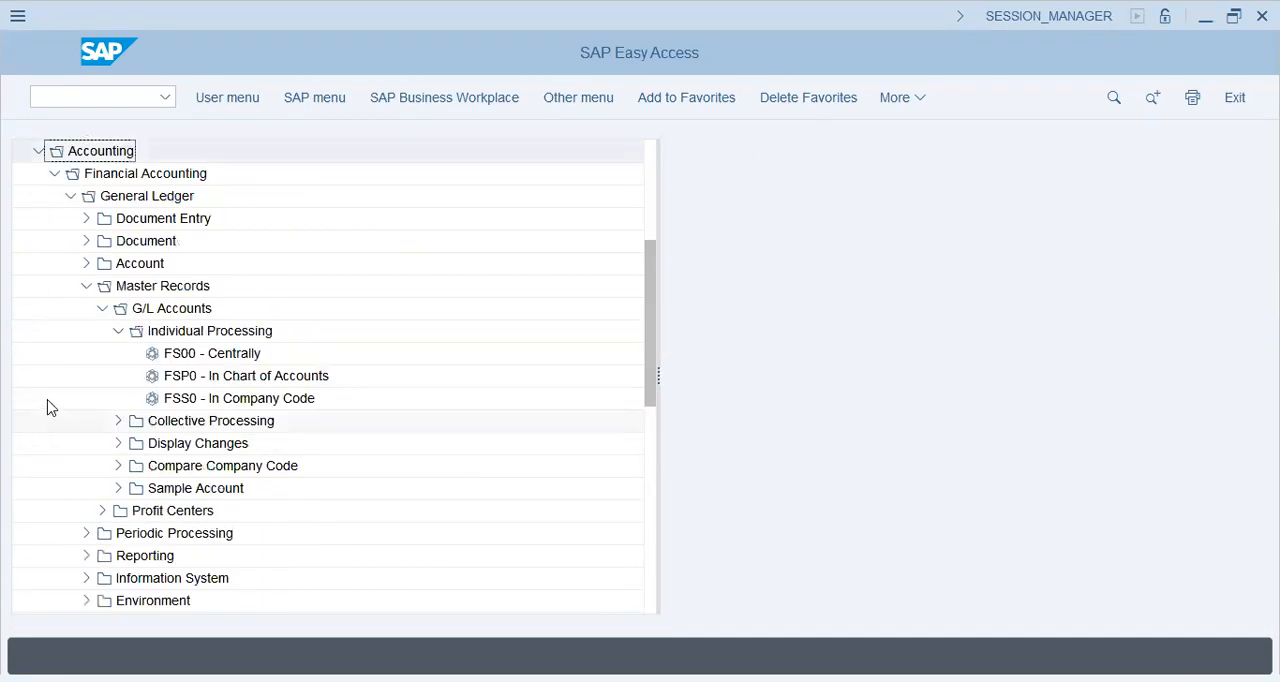
left_click(86, 288)
left_click(70, 196)
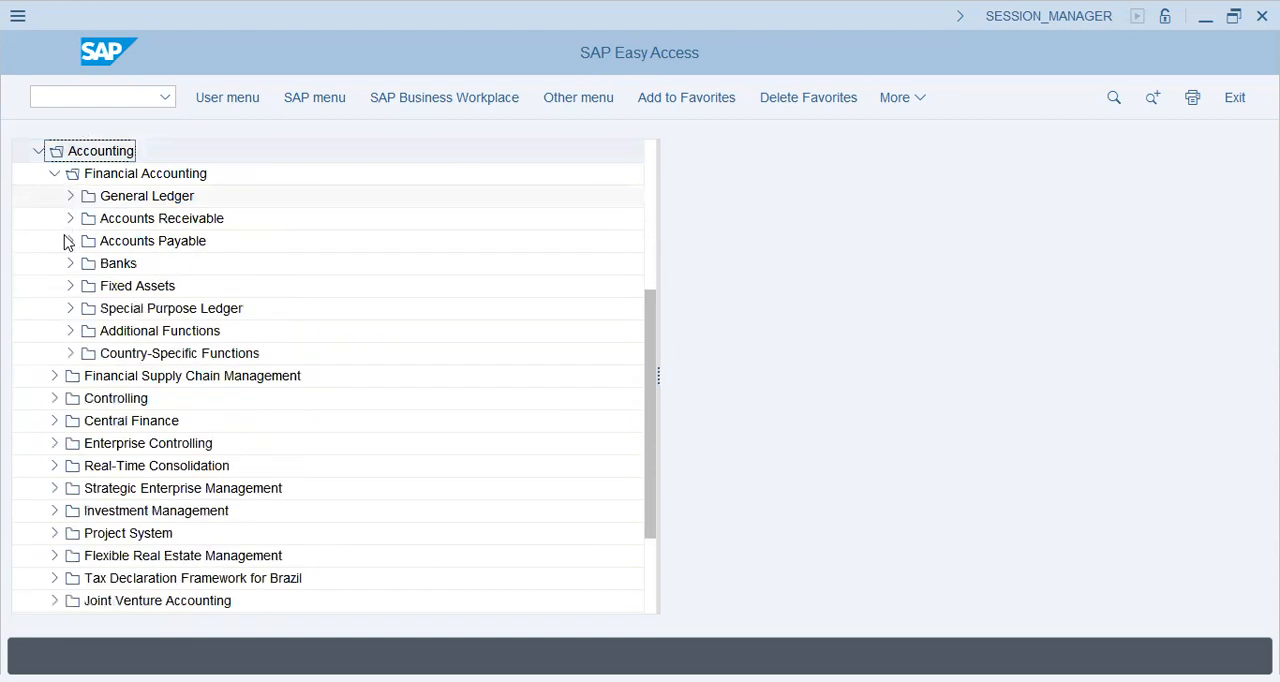
left_click(54, 174)
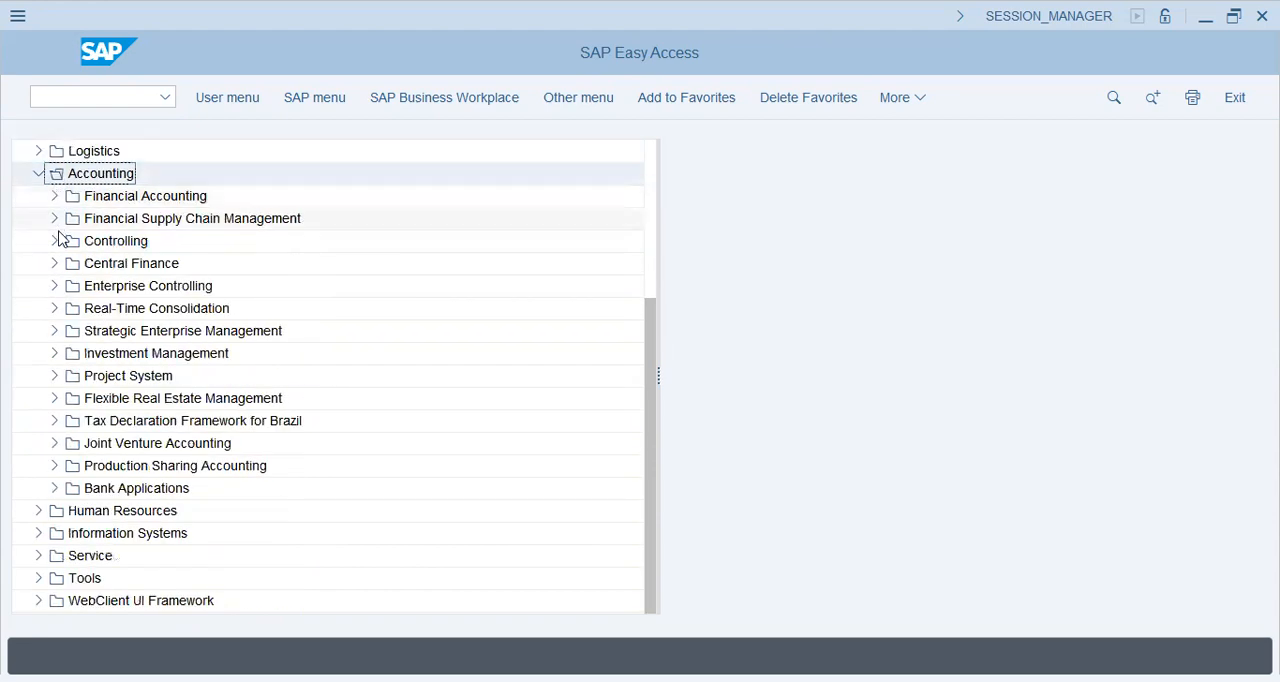
- Expand Controlling > Cost Center Accounting > Master Data > Cost Center > Individual Processing and select KS01 - Create
left_click(54, 242)
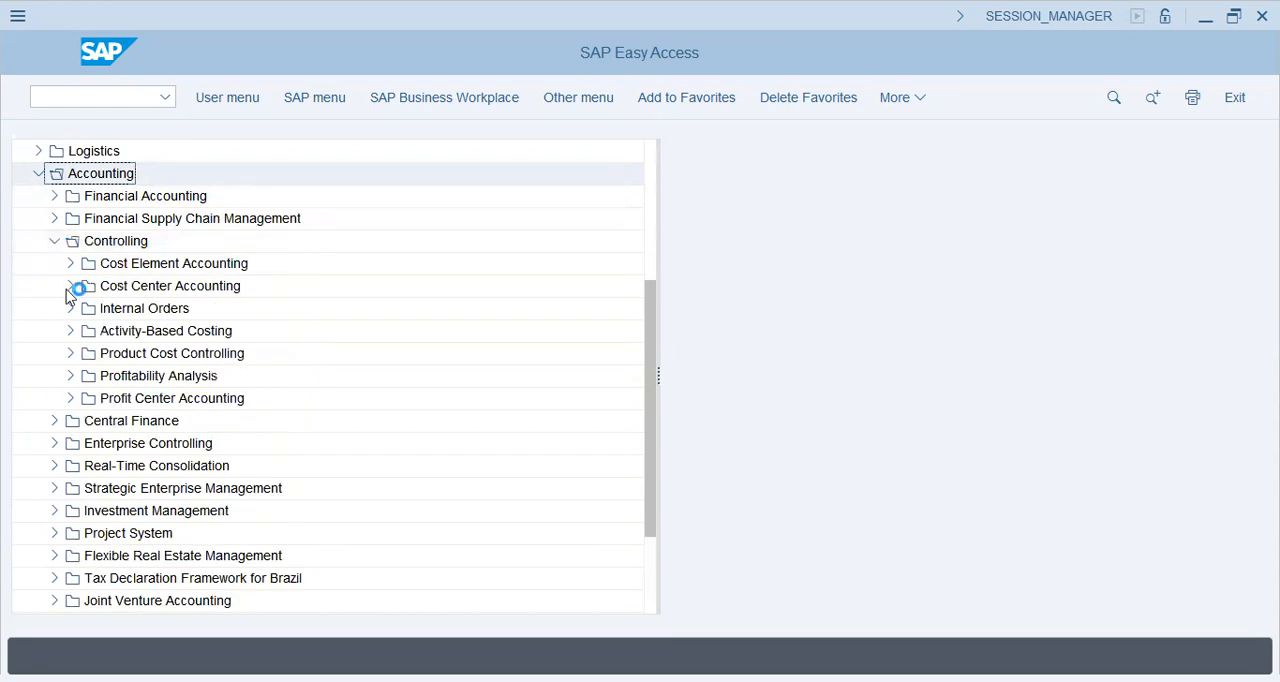
left_click(72, 287)
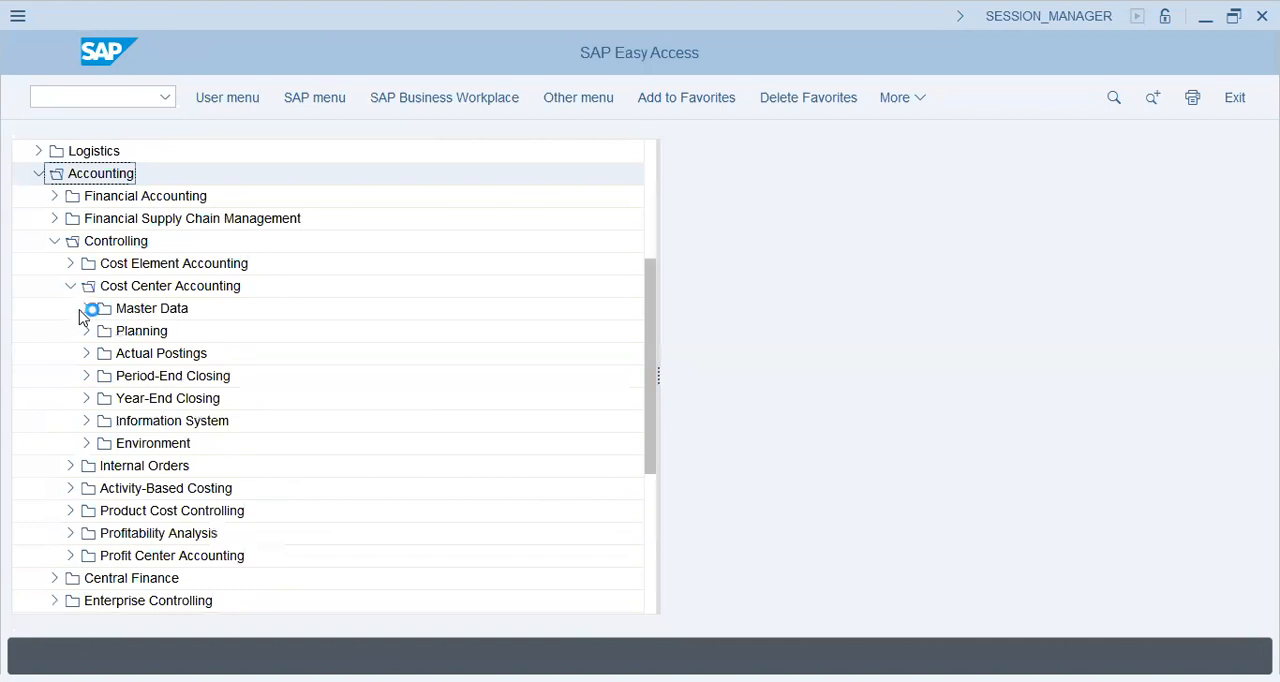
left_click(87, 309)
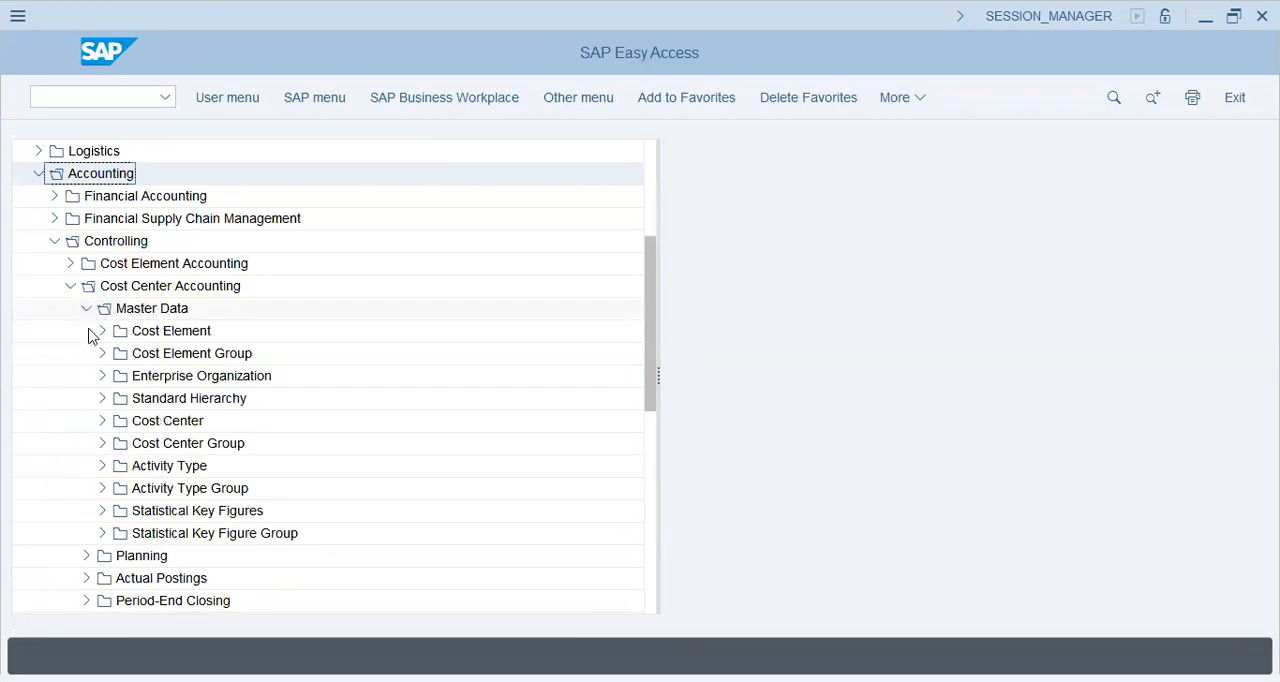
left_click(102, 421)
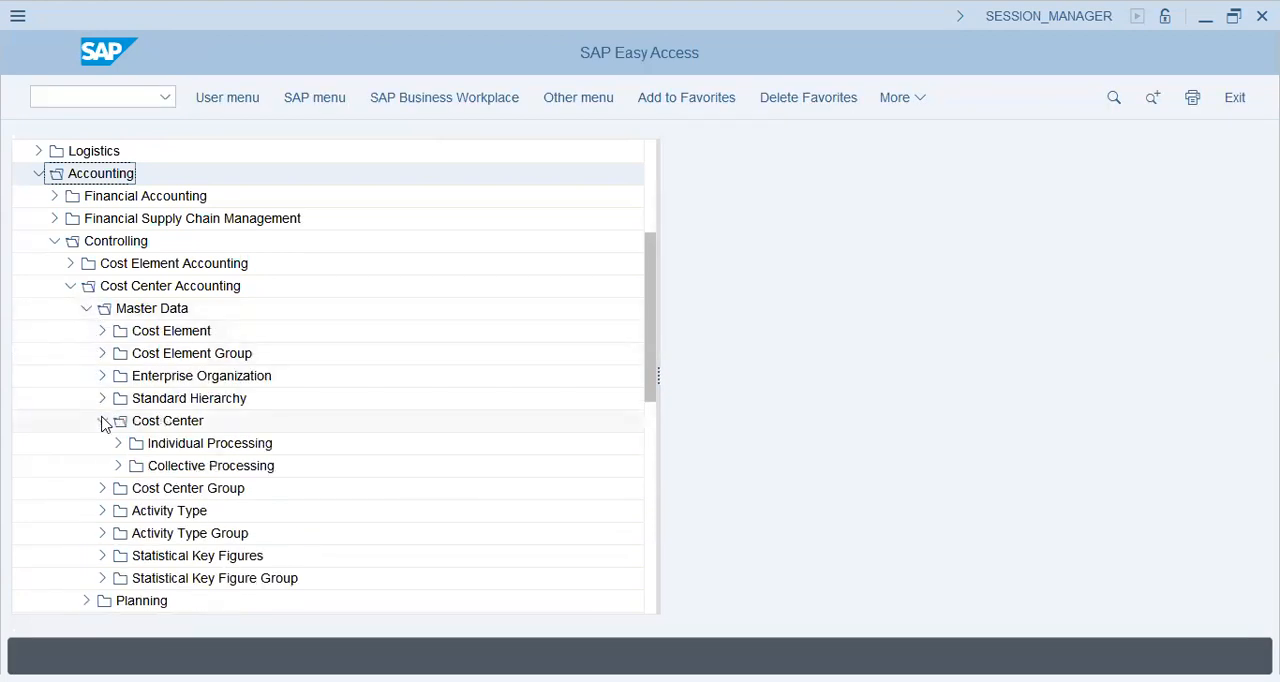
left_click(118, 443)
left_click(168, 466)
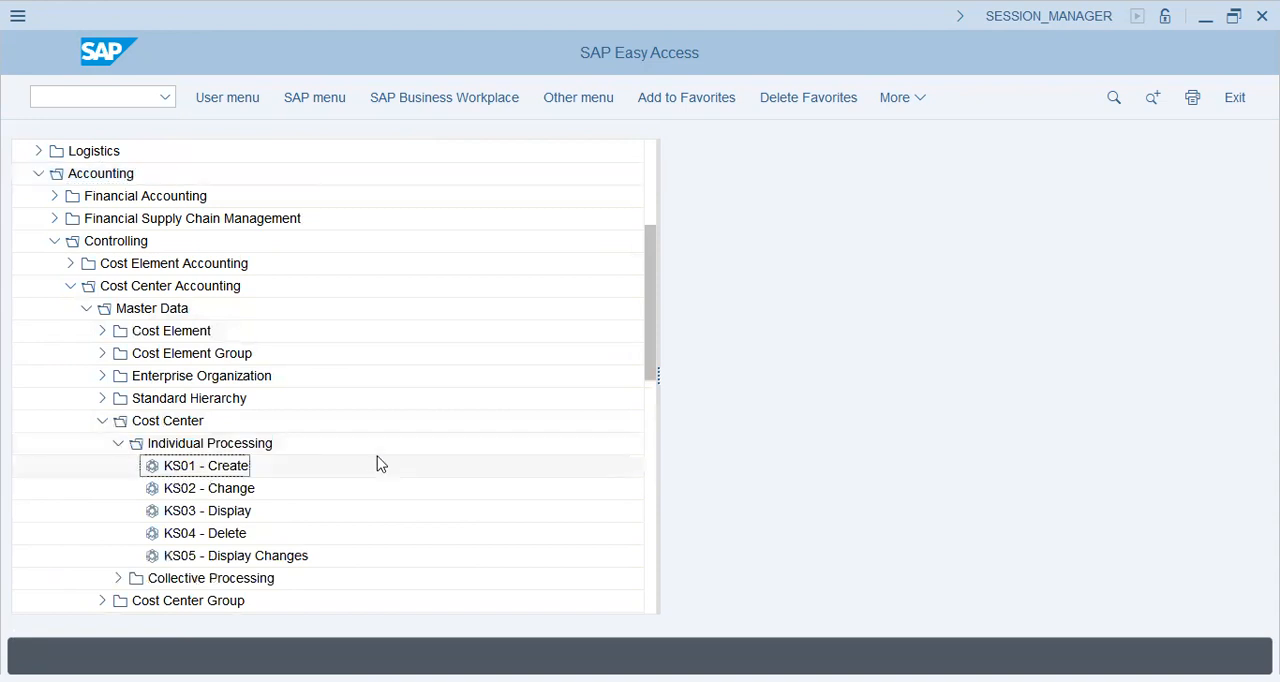
- Run transaction OKKS to open the Set Controlling Area dialog
left_click(121, 95)
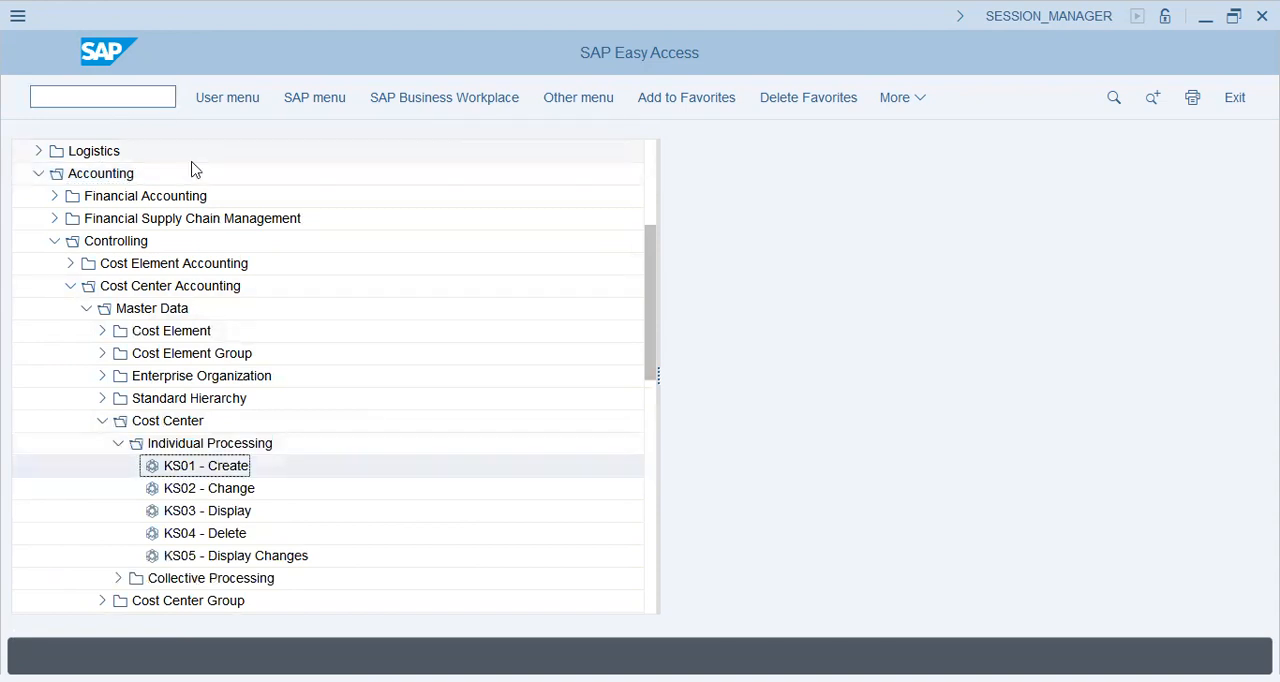
type("okks")
key("Return")
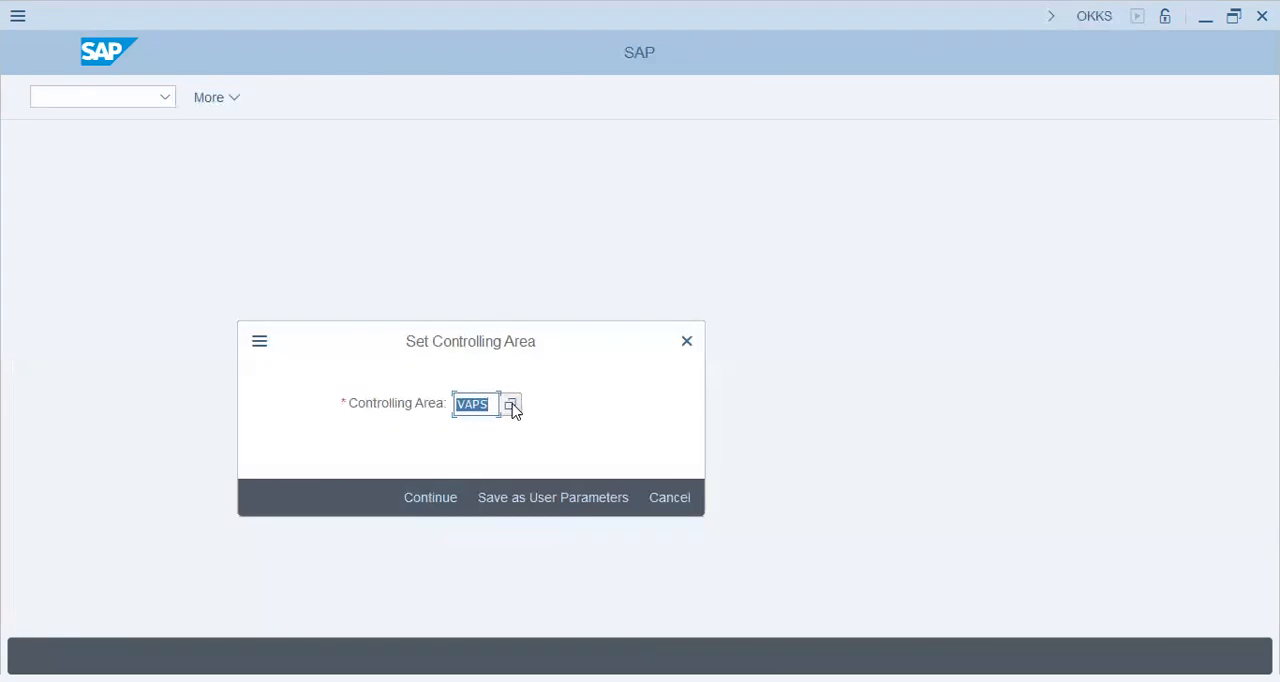
- Set the controlling area to VAPS and confirm the setting
type("vap")
key("BackSpace")
type("p")
key("Return")
type("s")
left_click(511, 405)
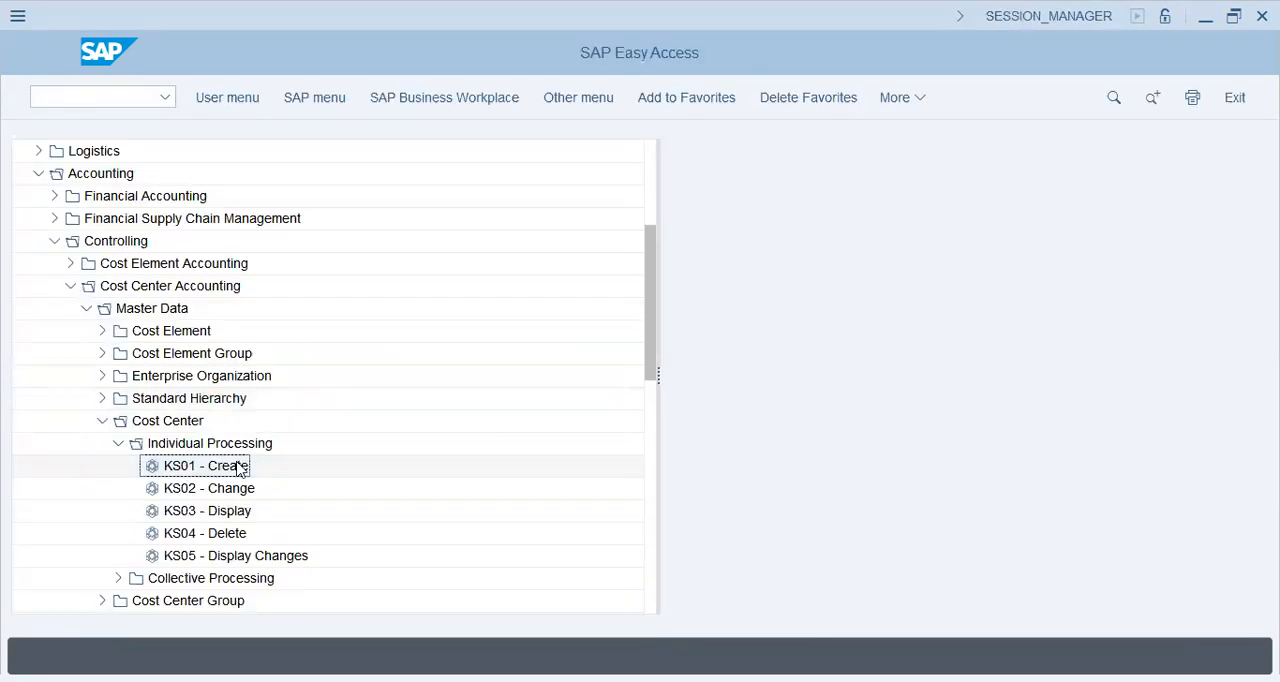
- Start KS01 - Create for cost center 1001, valid from 01.01.2023, and open its master data
left_click(238, 468)
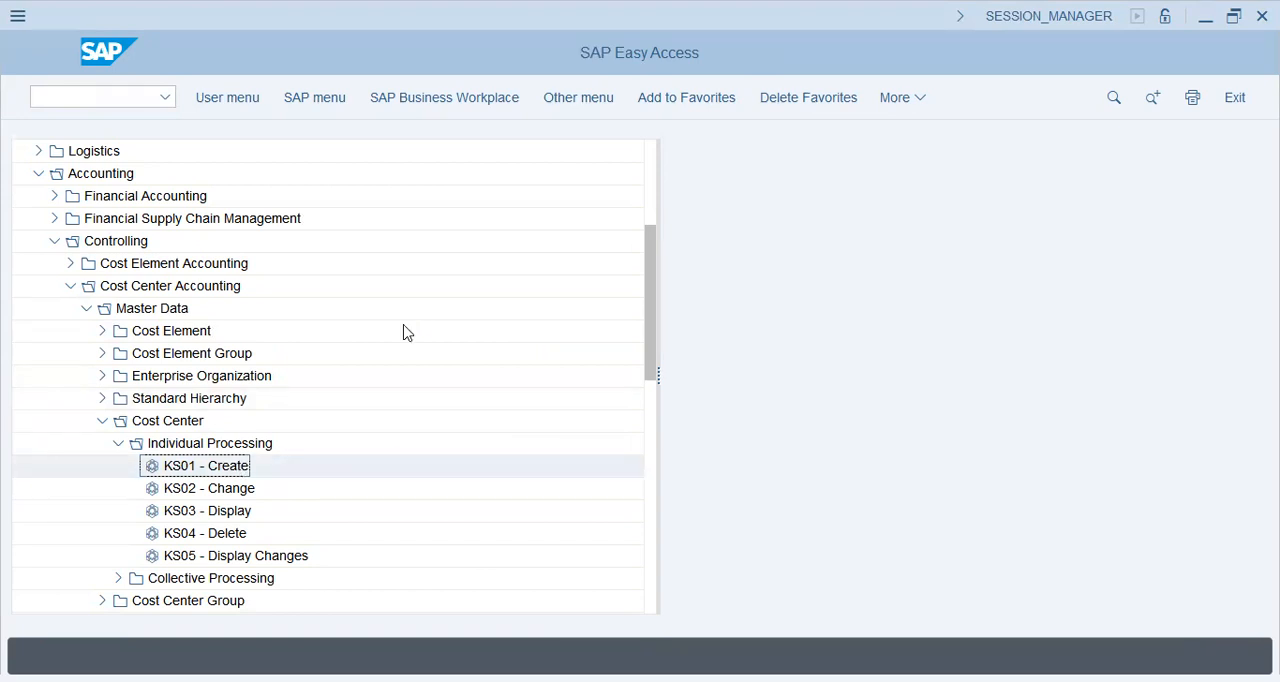
key("Return")
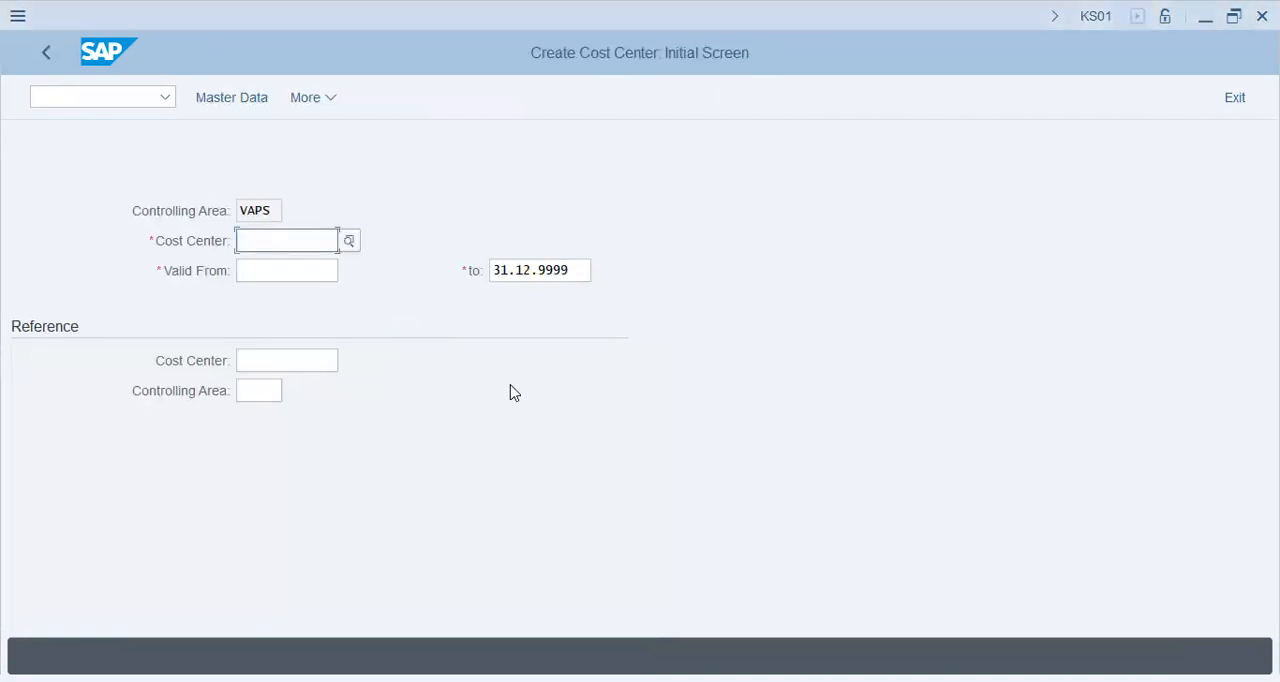
type("1001")
key("Tab")
type("01")
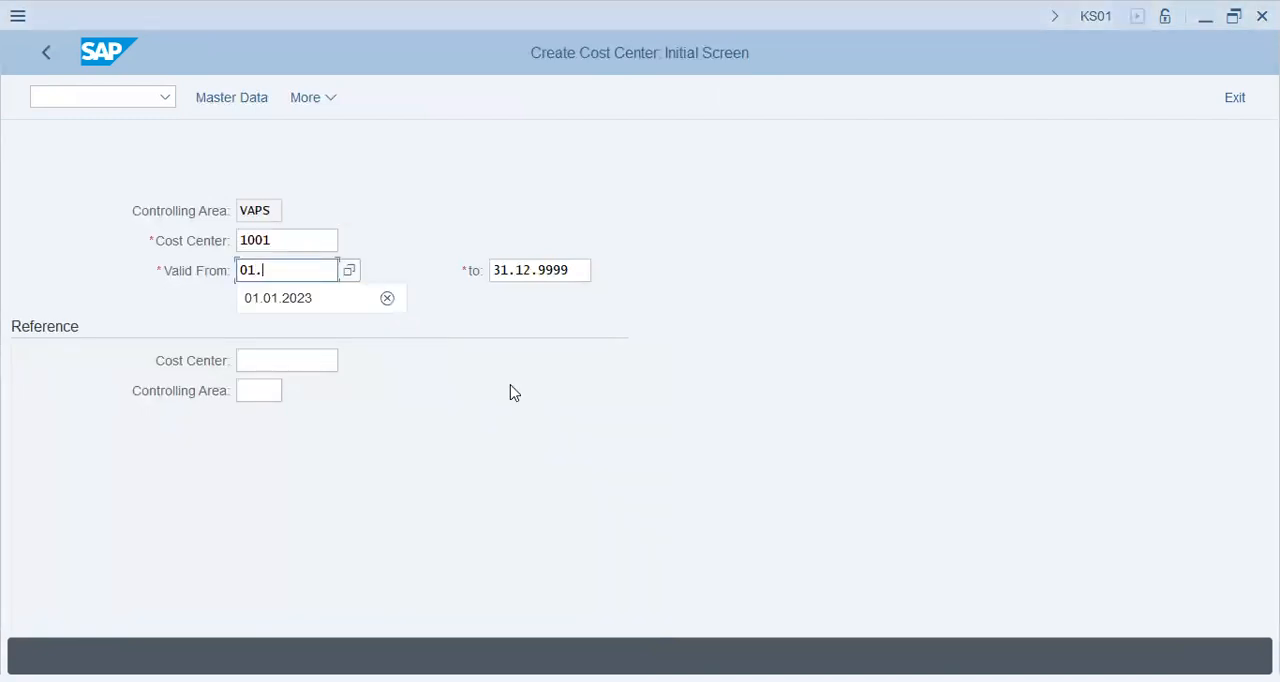
type(".")
key("Down")
key("Return")
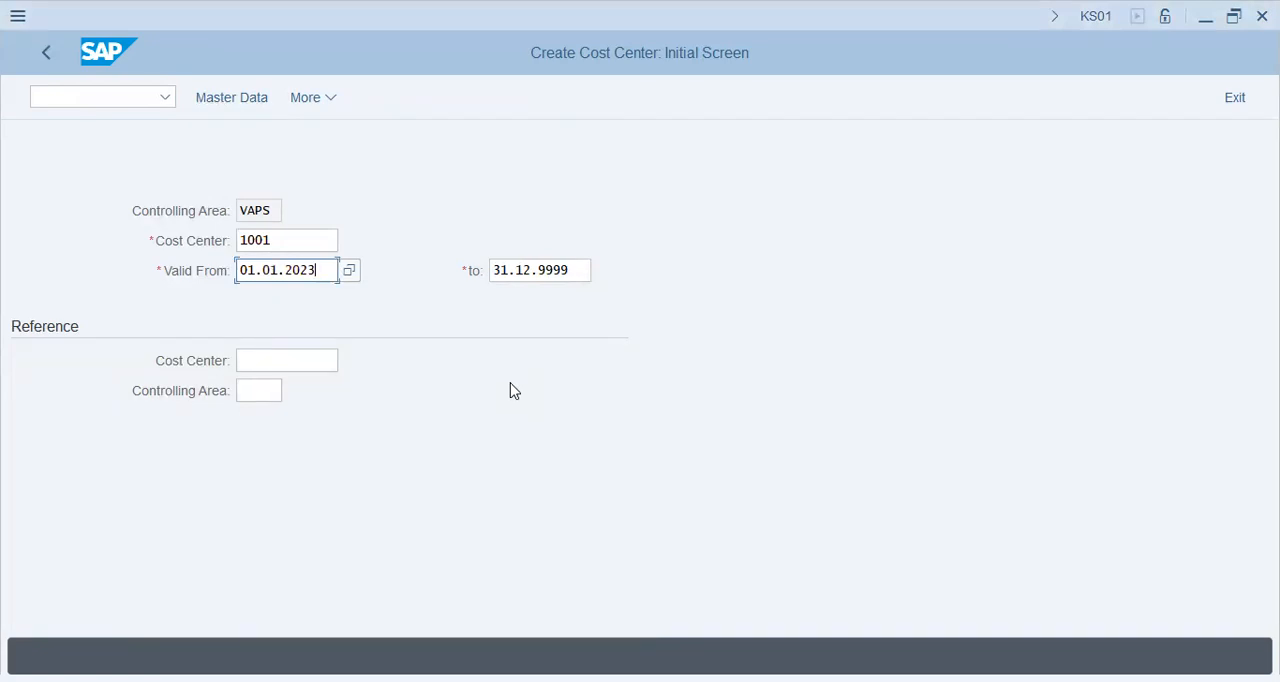
left_click(229, 106)
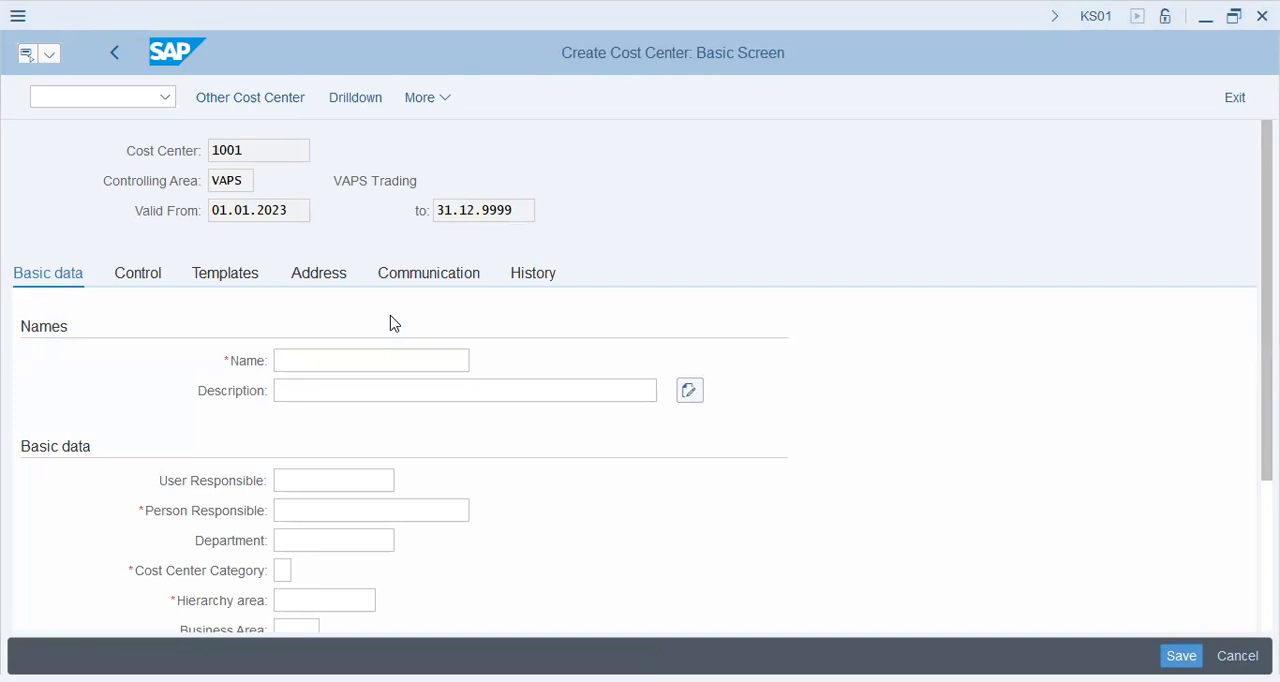
- Enter Body Shop as both the name and the description of cost center 1001
left_click(388, 362)
type("Bod")
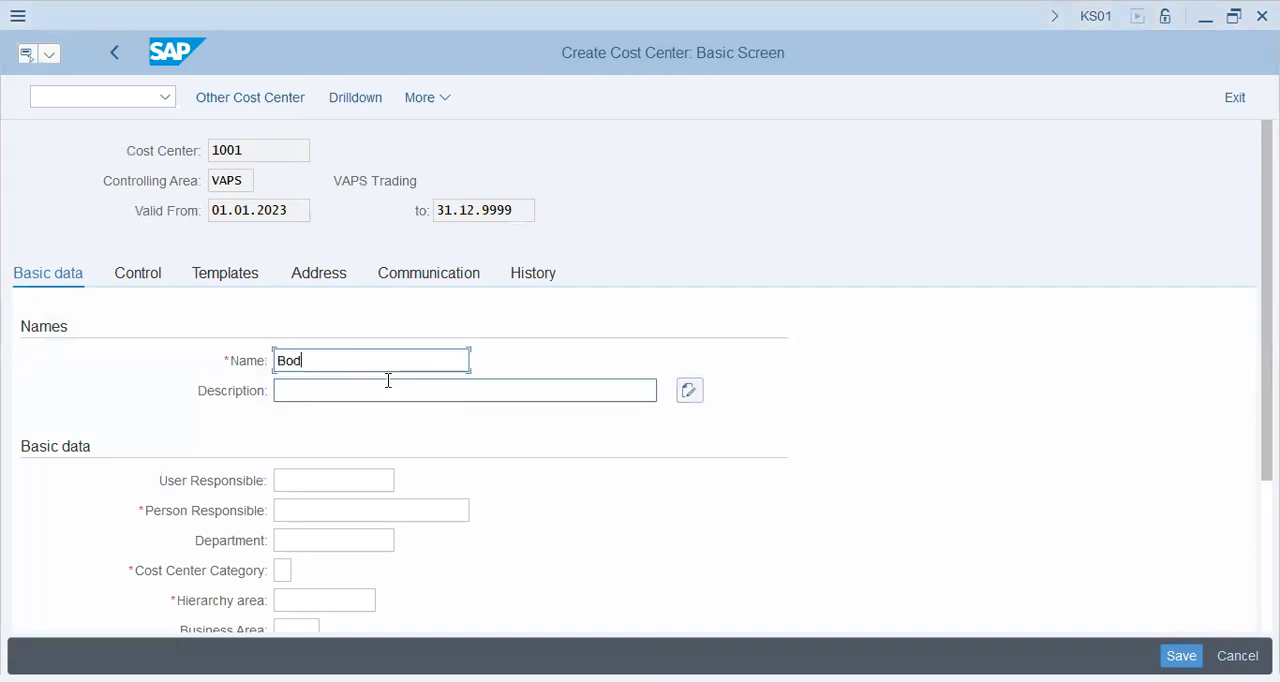
type("y Shop")
left_click(388, 381)
type("B")
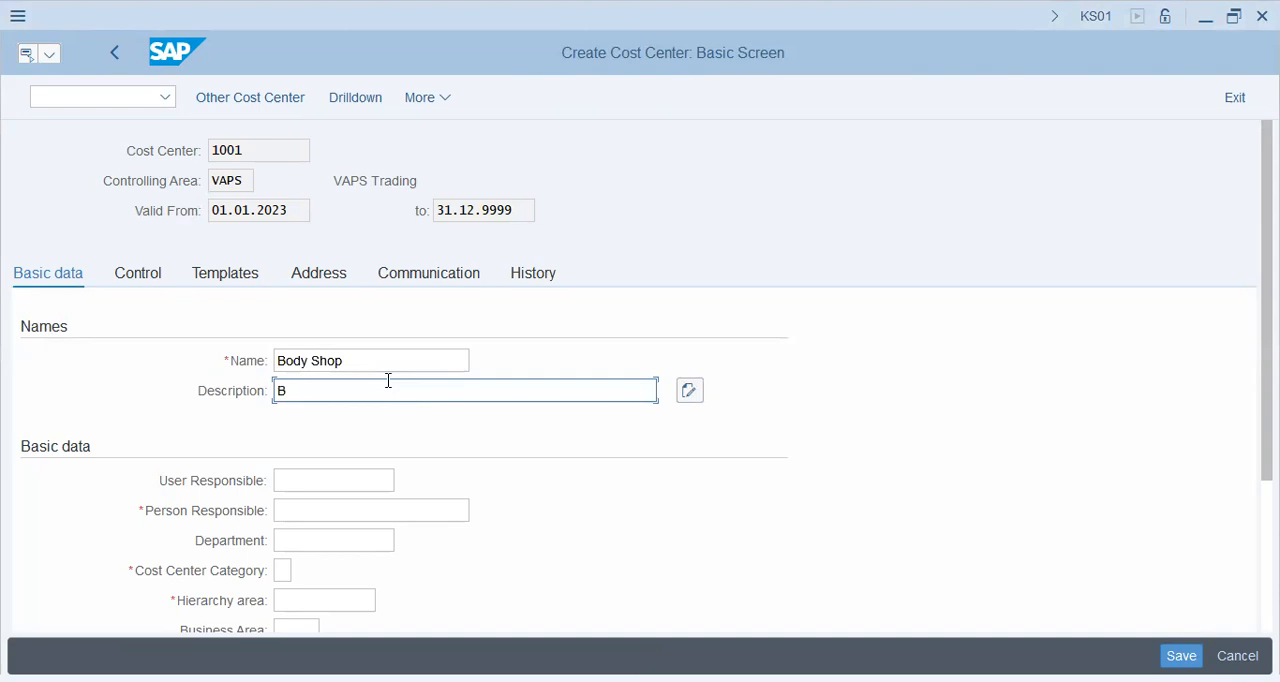
type("ody Shop")
key("Tab")
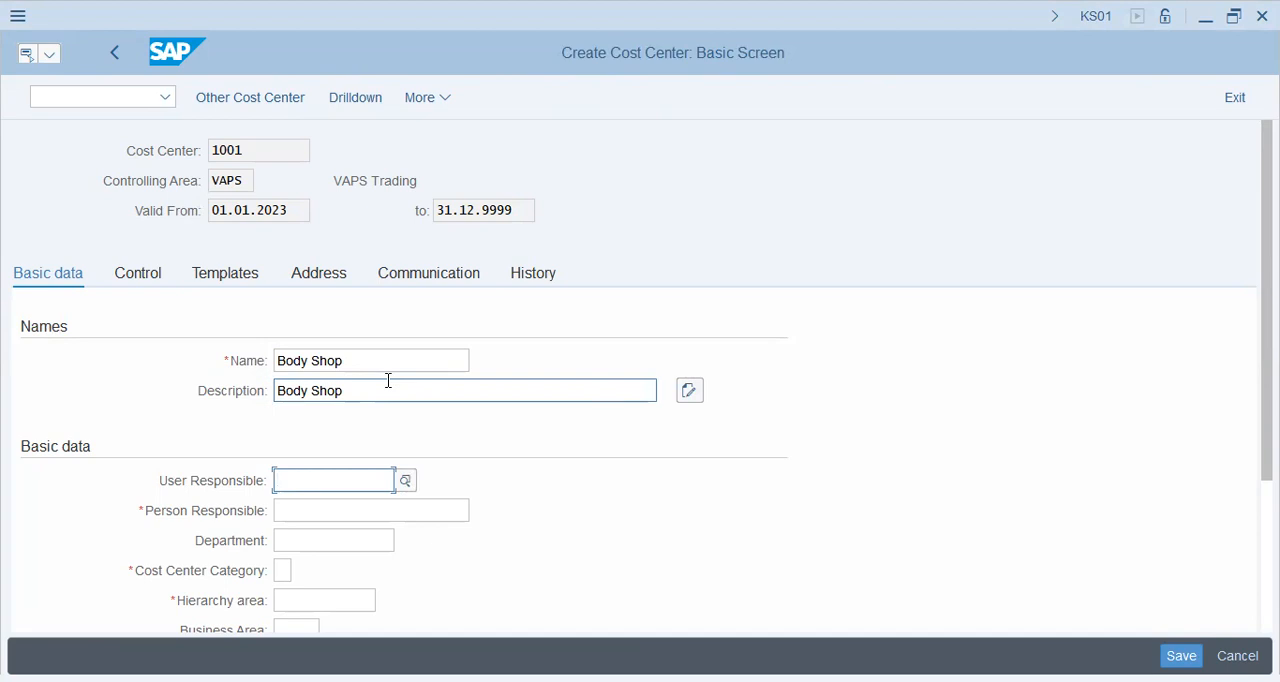
- Fill in the name of the person responsible for cost center 1001
left_click(351, 514)
type("Jim")
key("Tab")
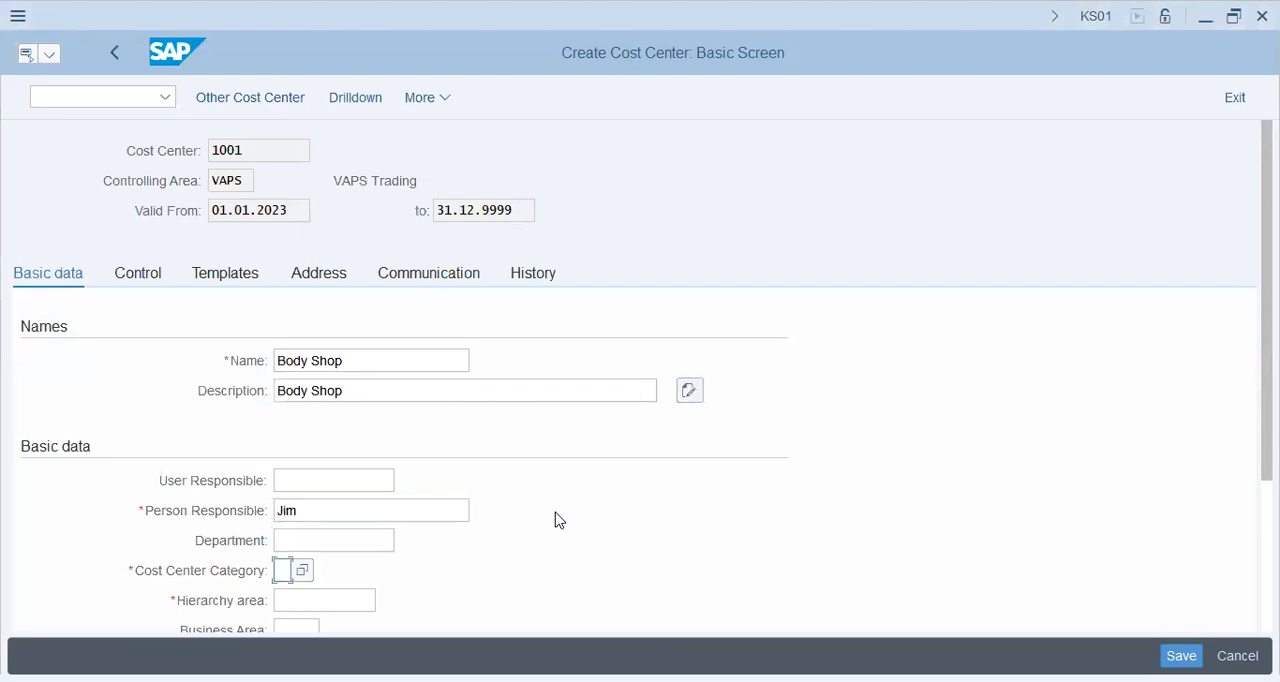
- Look up the cost center categories and assign category F (Production) to cost center 1001
key("F4")
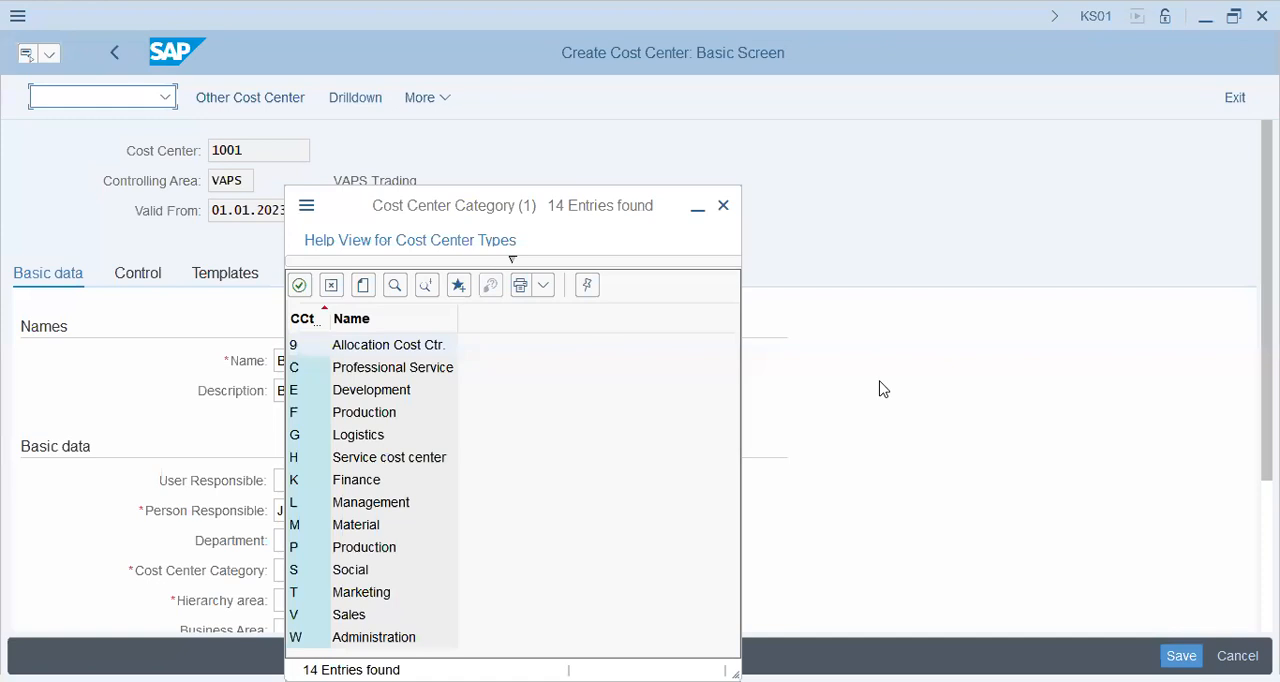
left_click(376, 418)
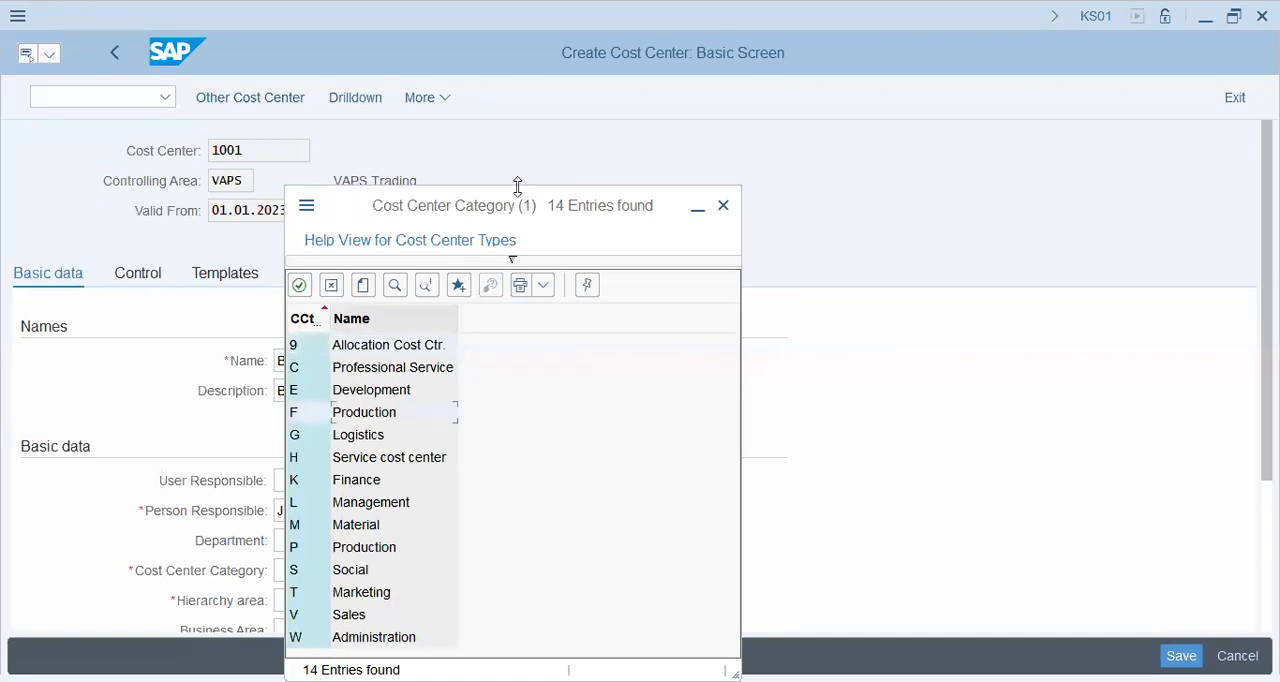
left_click_drag(521, 200, 873, 128)
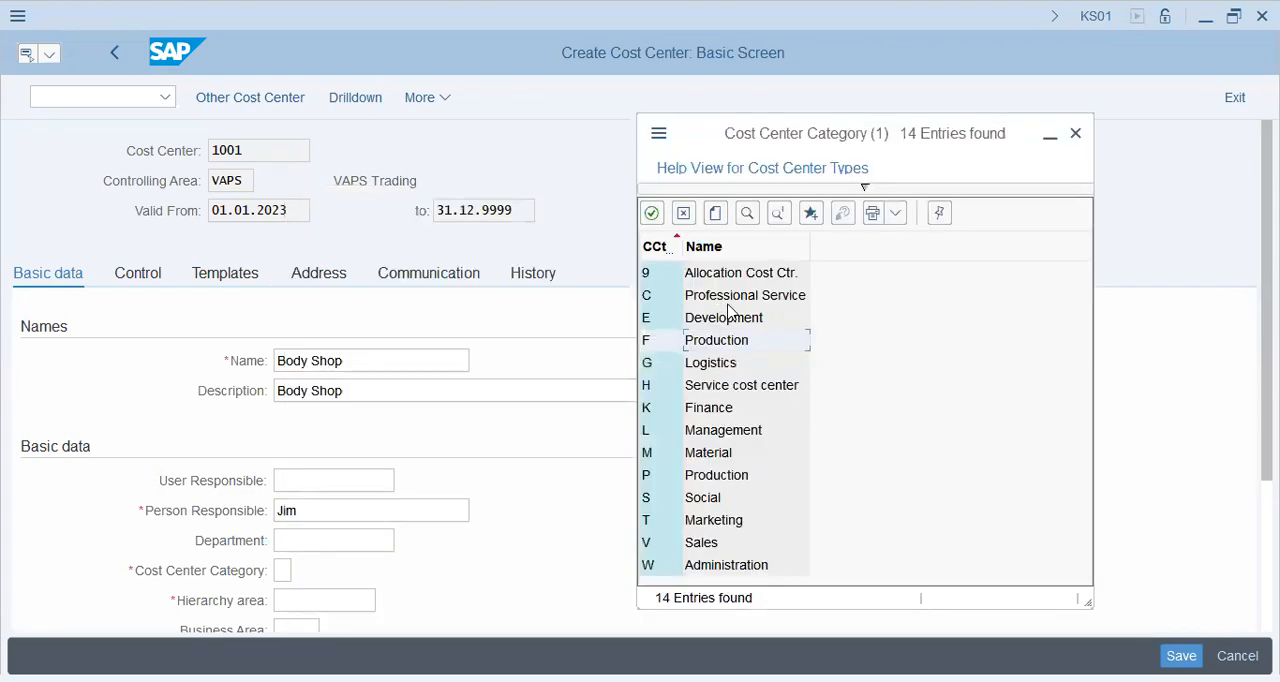
left_click(715, 495)
left_click(715, 478)
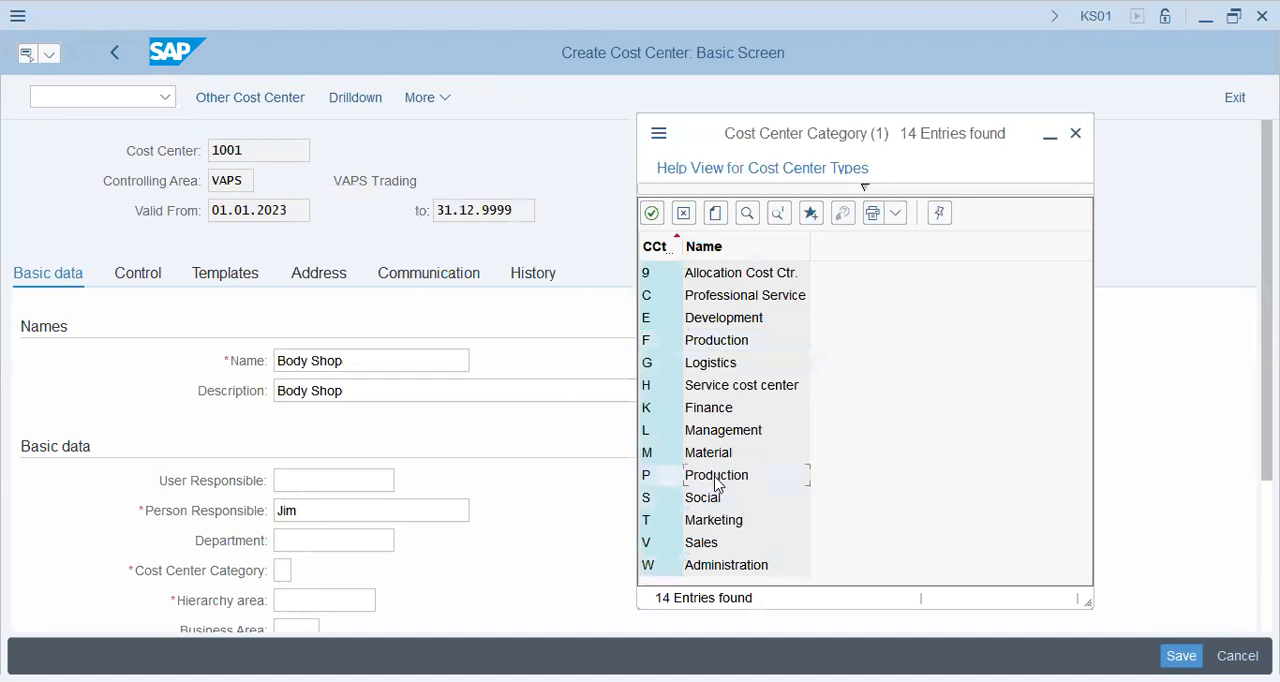
left_click(722, 344)
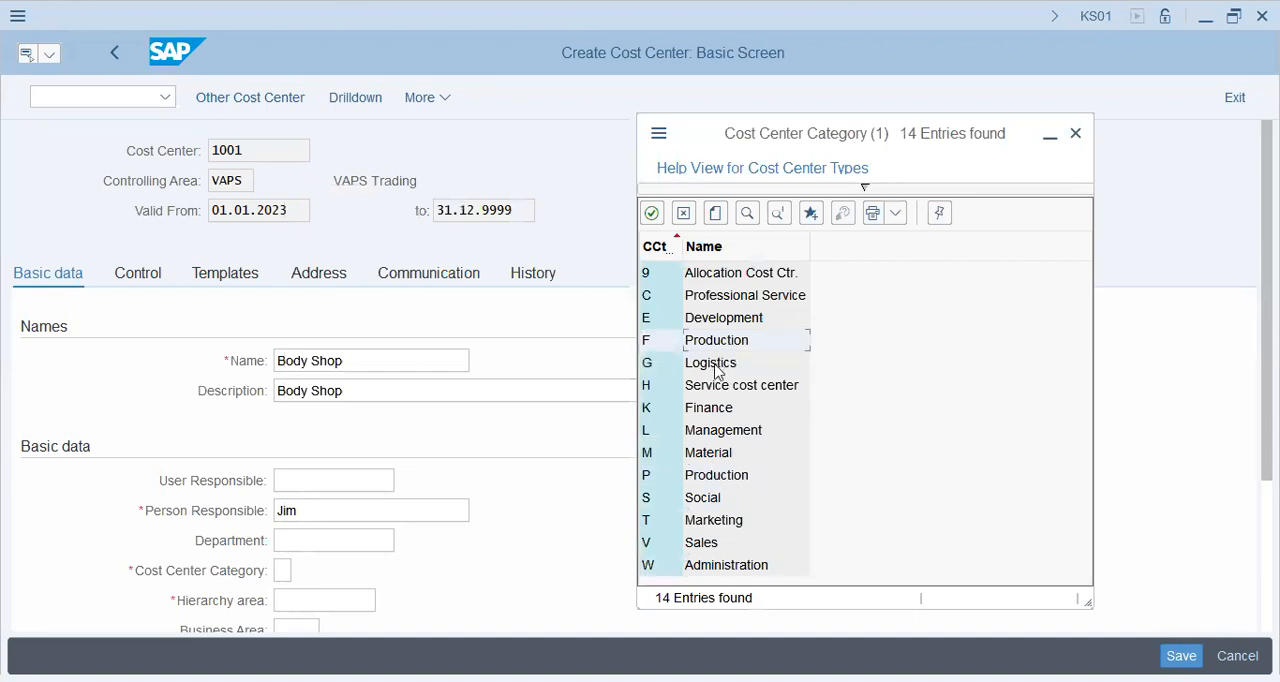
left_click(716, 410)
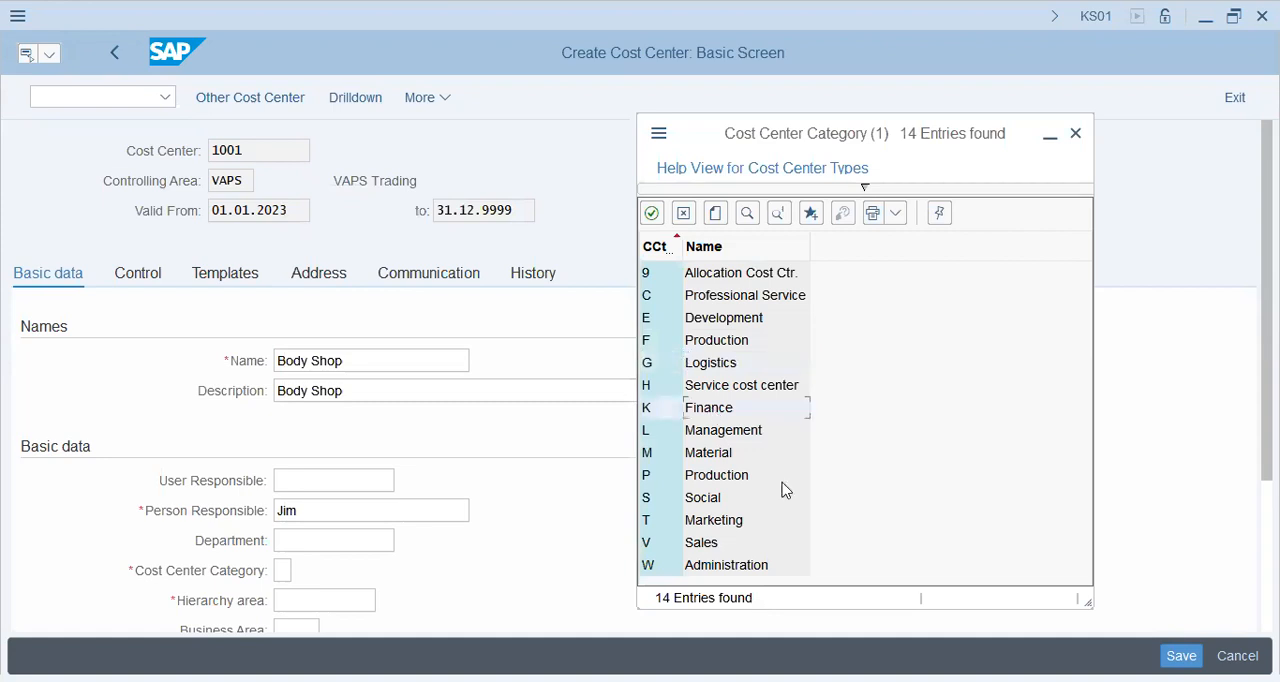
left_click(700, 568)
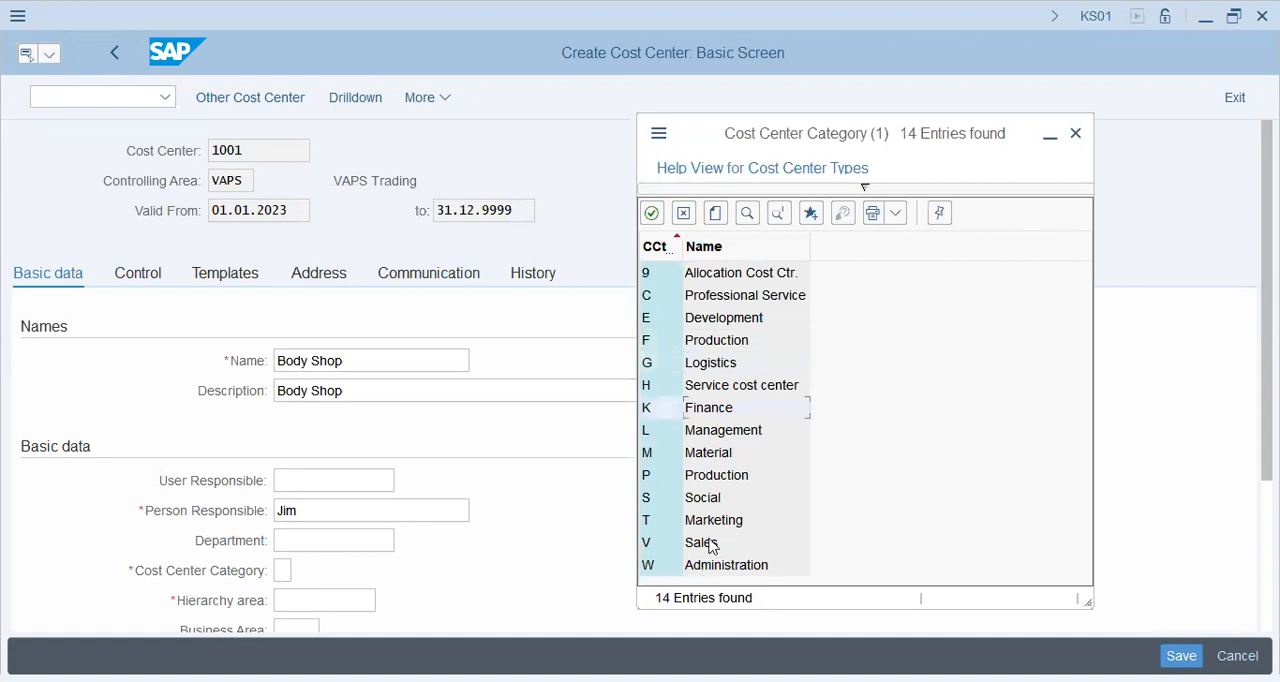
left_click(718, 338)
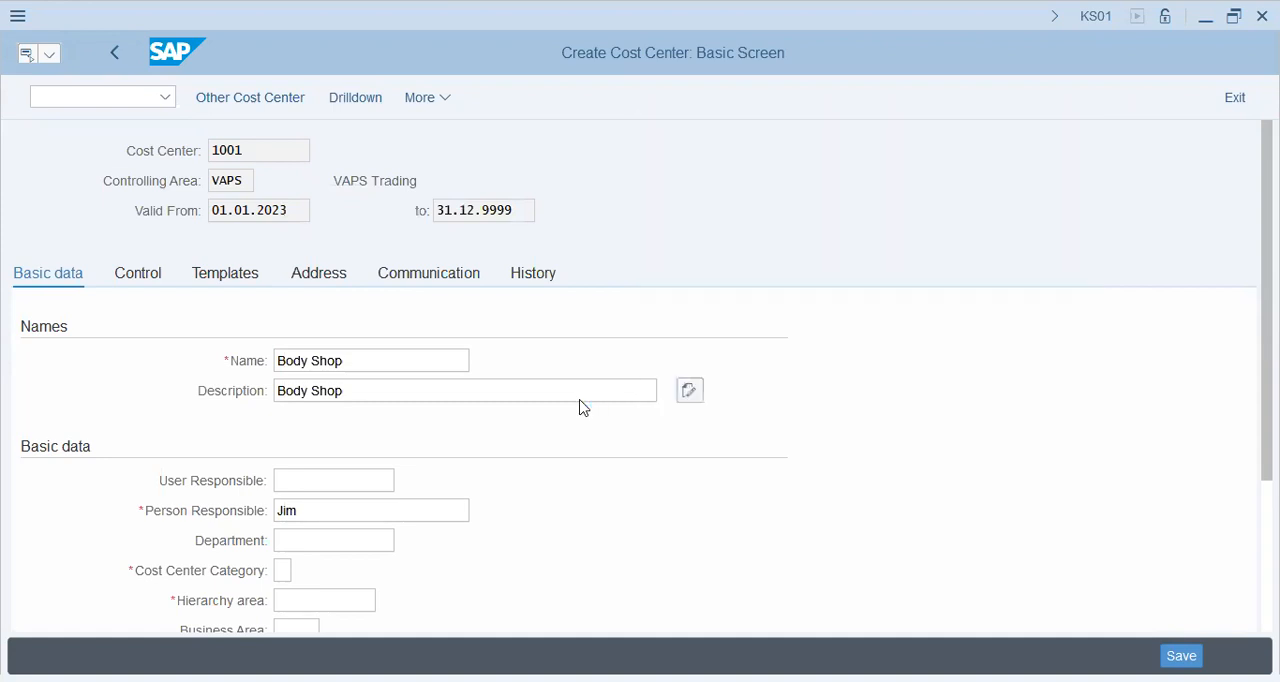
- Assign the hierarchy area STD_HIER to cost center 1001 from the possible entries
scroll(581, 401, "down", 1)
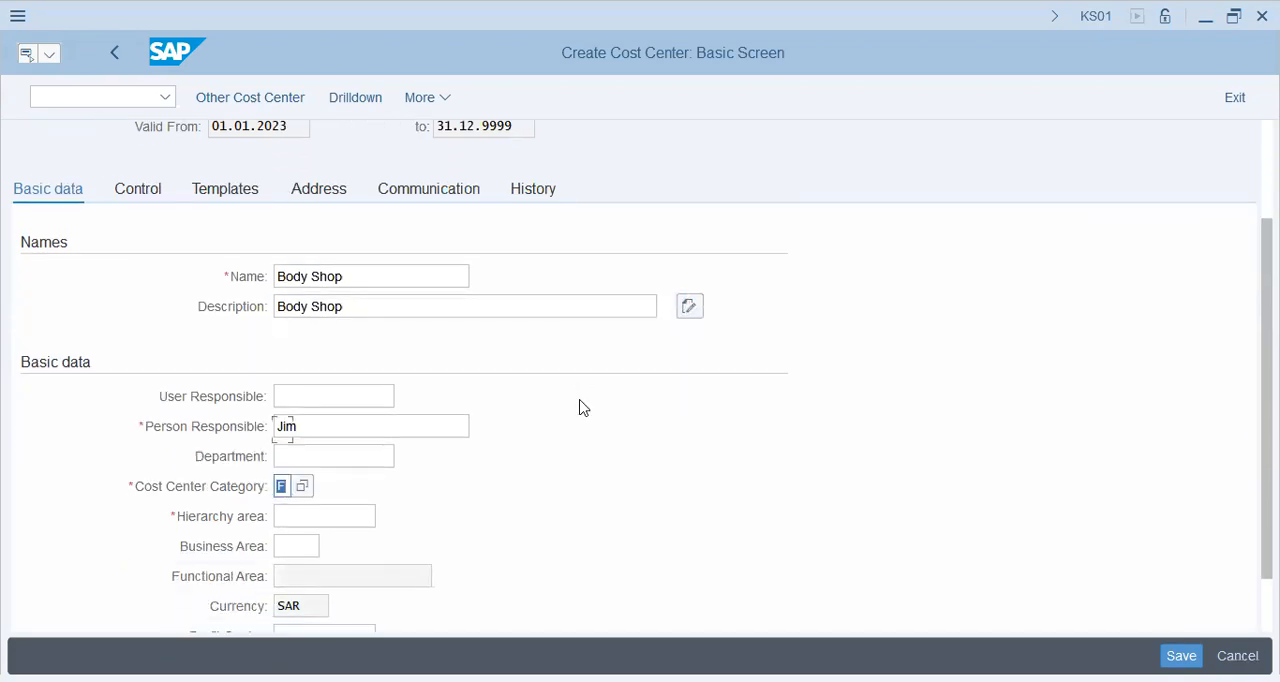
scroll(583, 404, "down", 1)
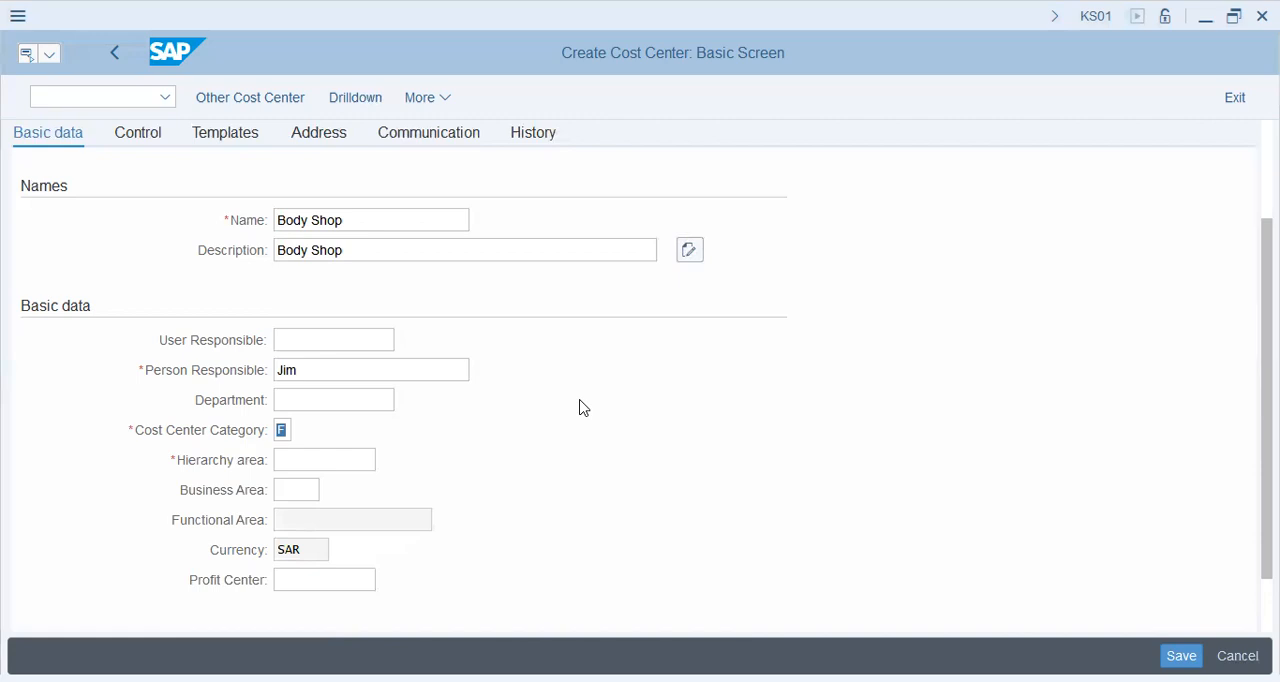
left_click(304, 532)
left_click(306, 460)
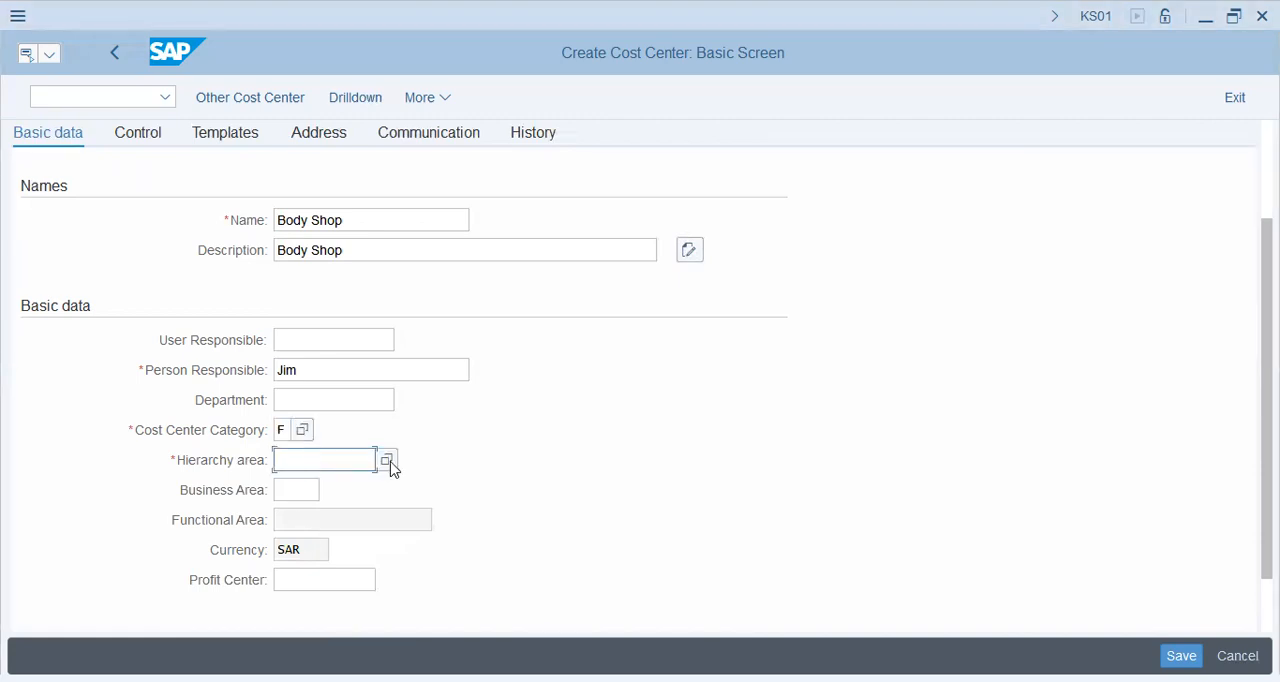
key("F4")
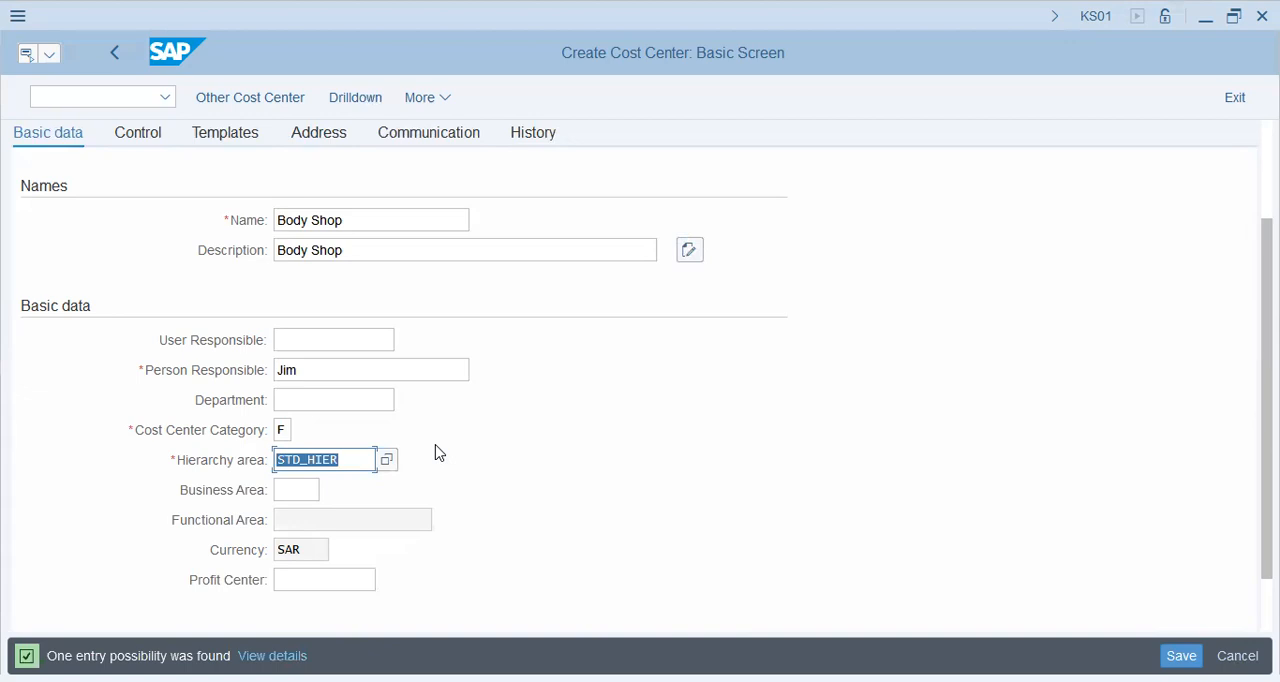
left_click(353, 465)
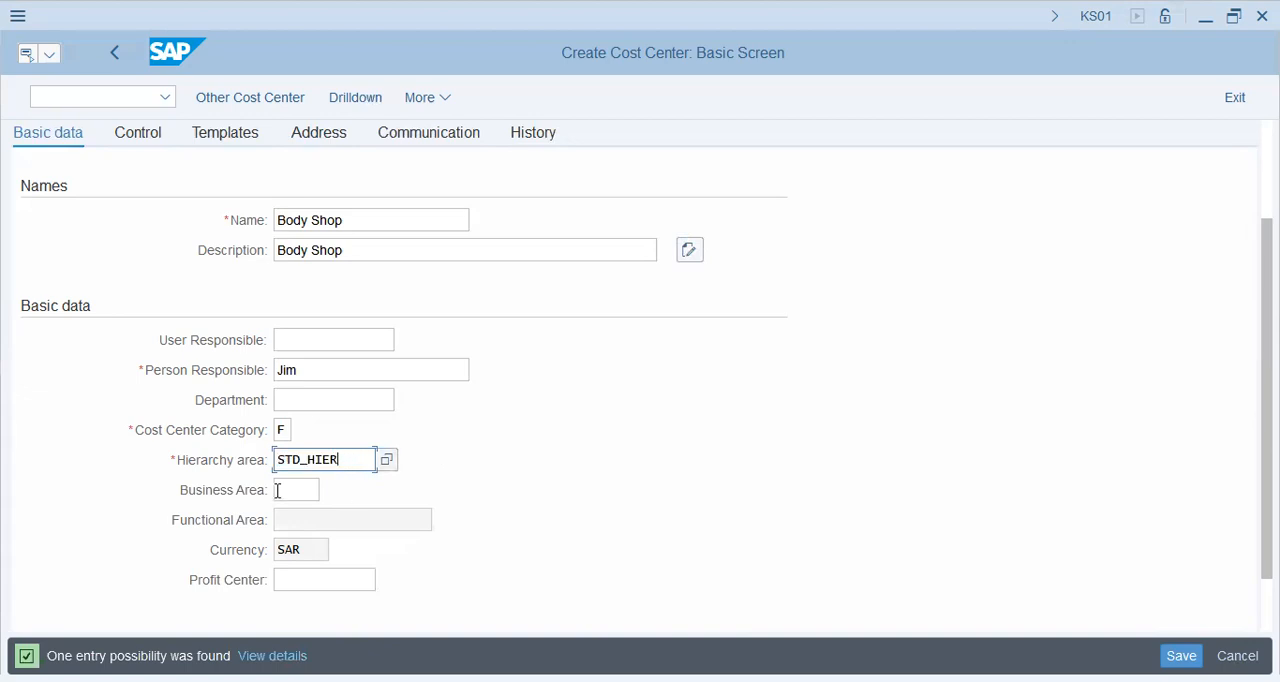
- Assign profit center P1001 (PLANT 1&2) from the possible entries and save cost center 1001
left_click(330, 582)
left_click(389, 578)
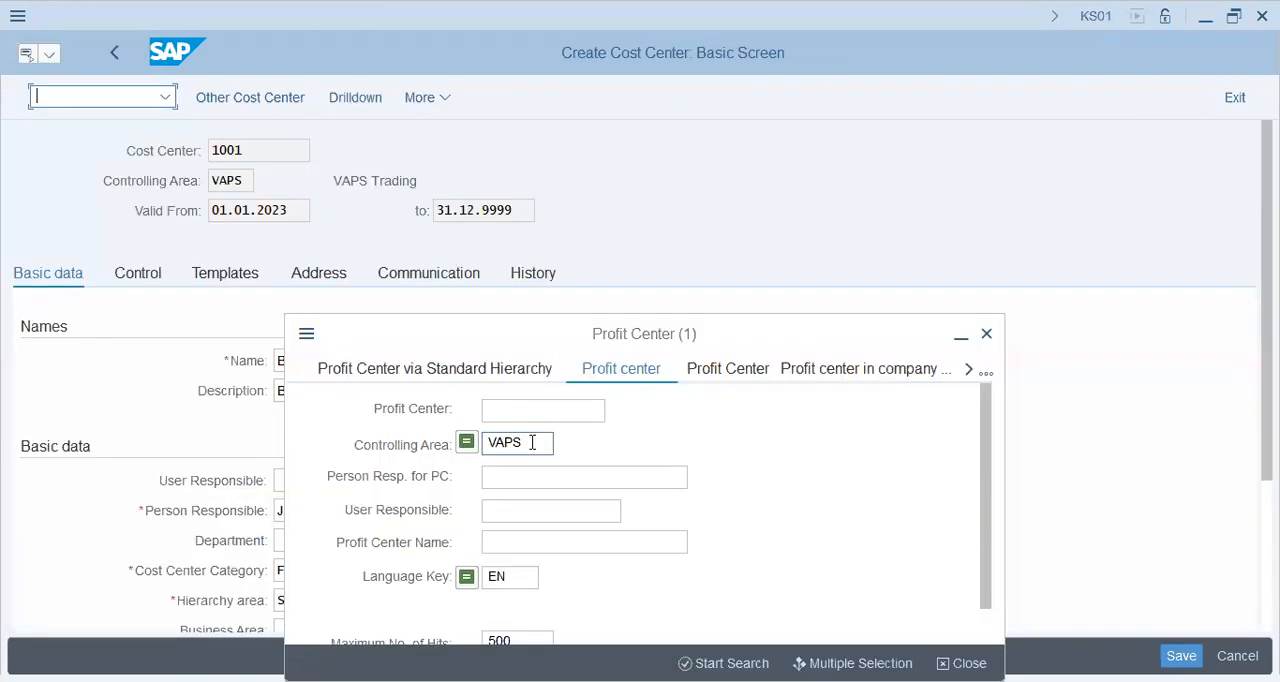
key("Return")
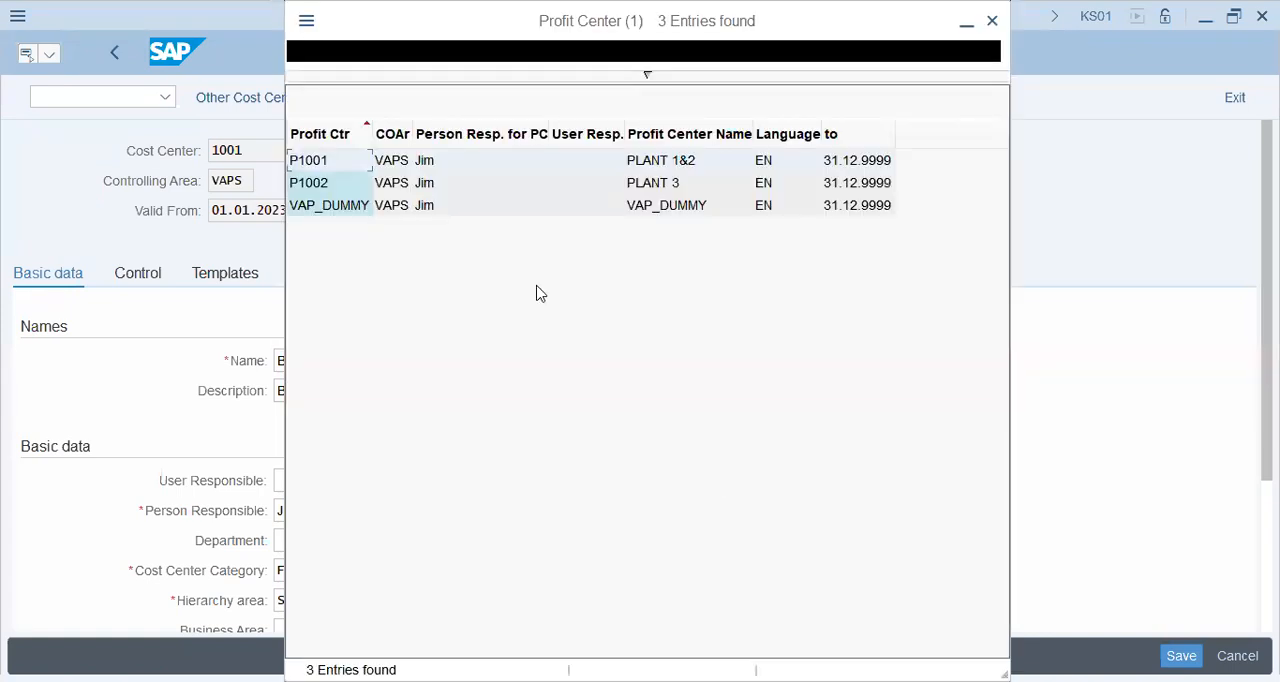
left_click(450, 186)
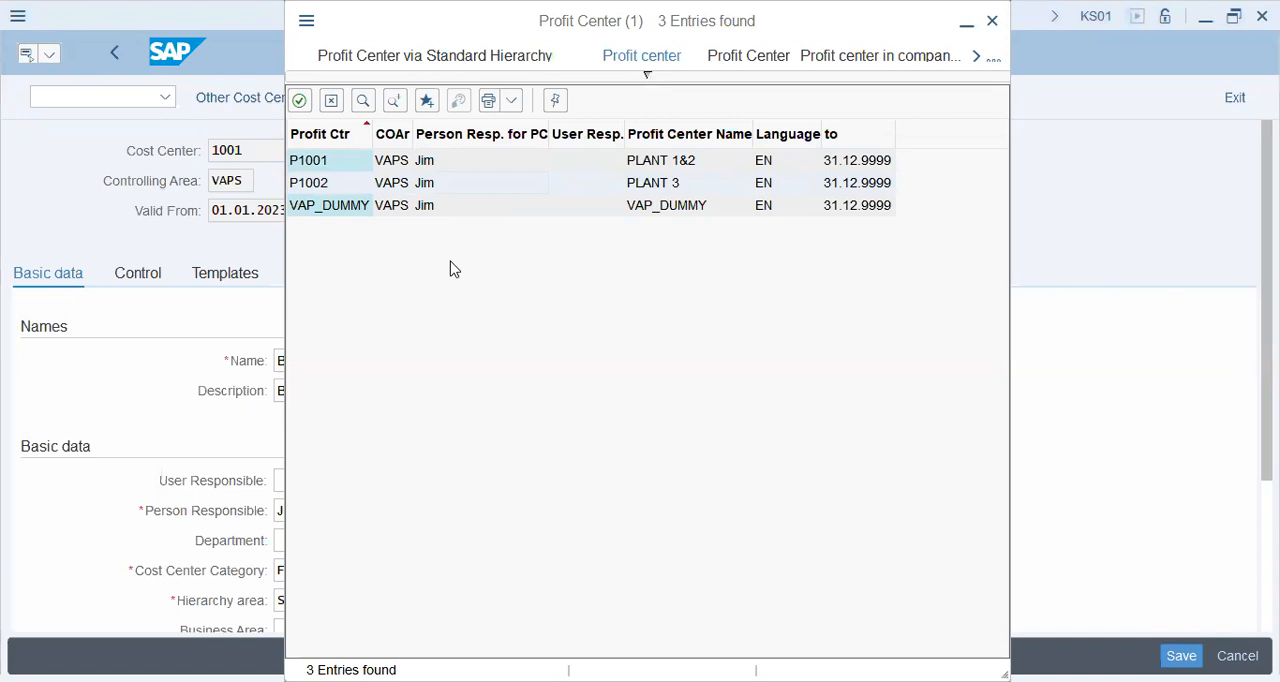
left_click(330, 176)
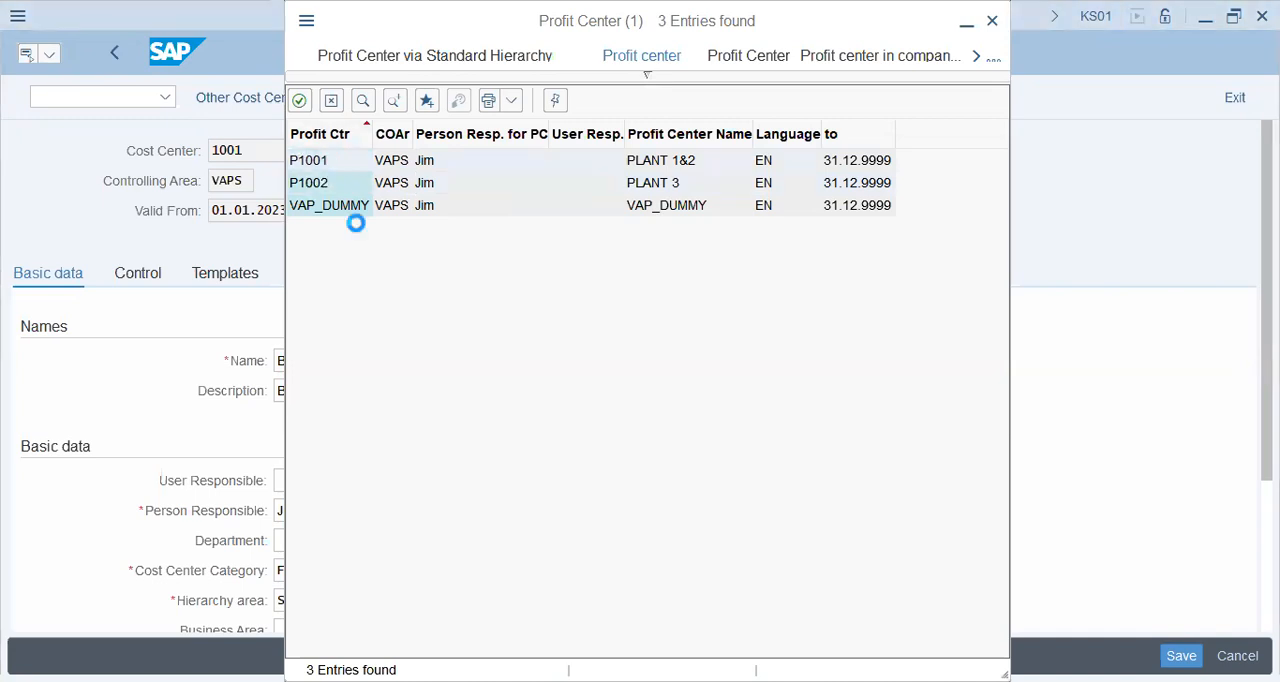
scroll(497, 523, "down", 2)
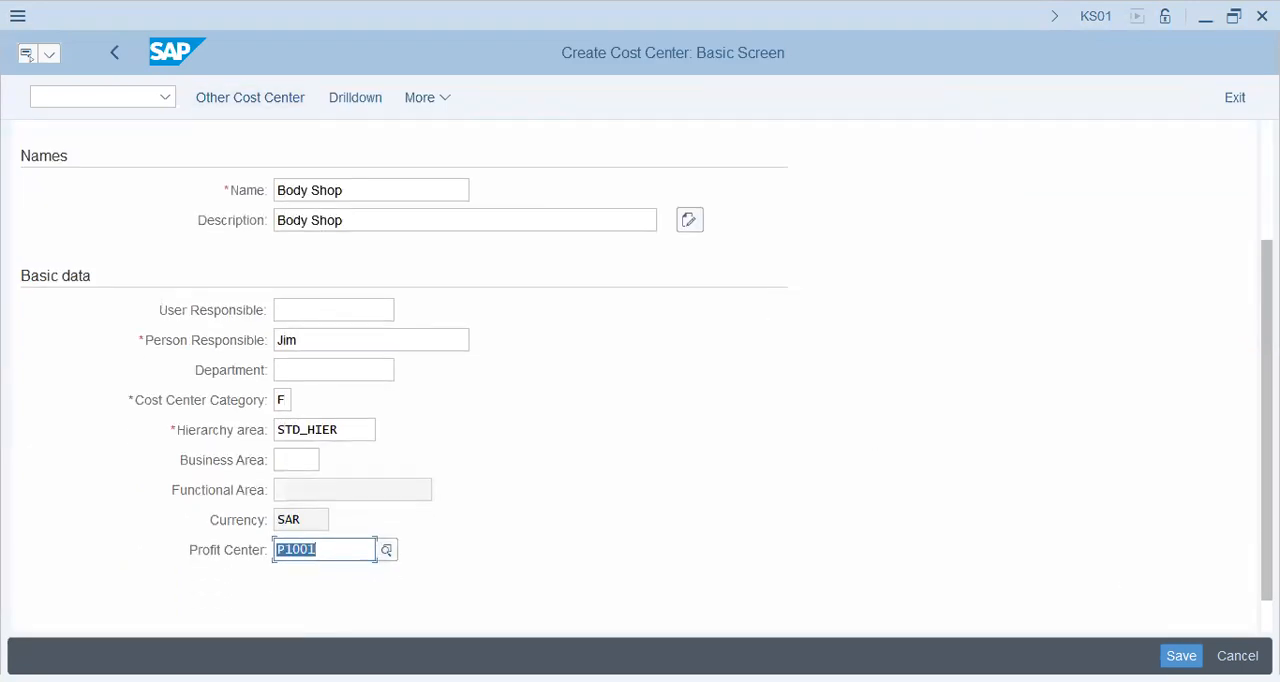
key("ctrl+s")
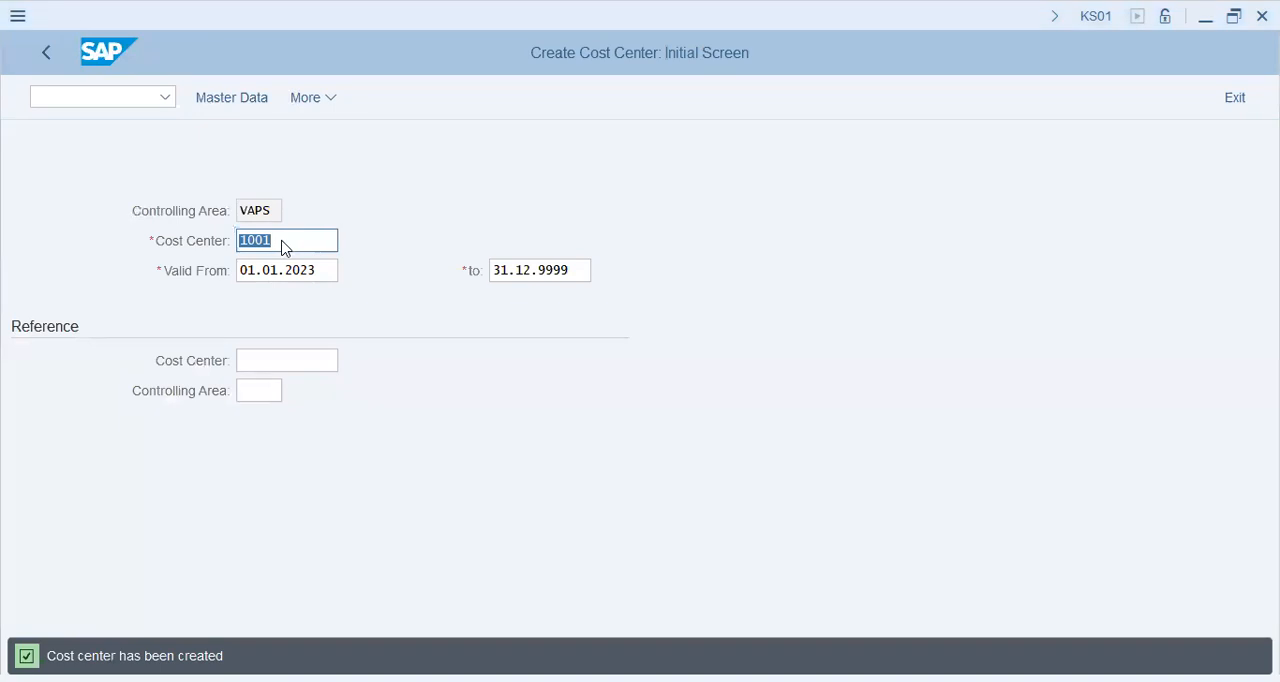
- Start creating cost center 1002 with cost center 1001 as the reference and open its basic data
left_click(379, 243)
key("Left")
key("Left")
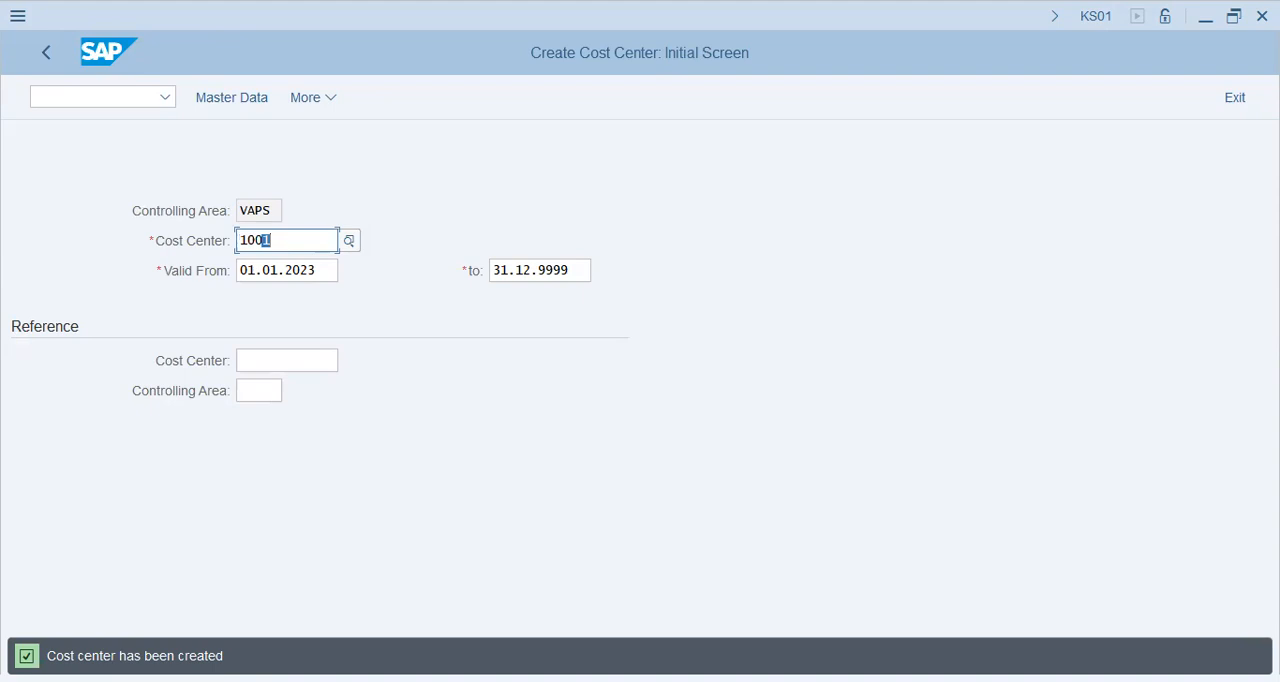
type("2")
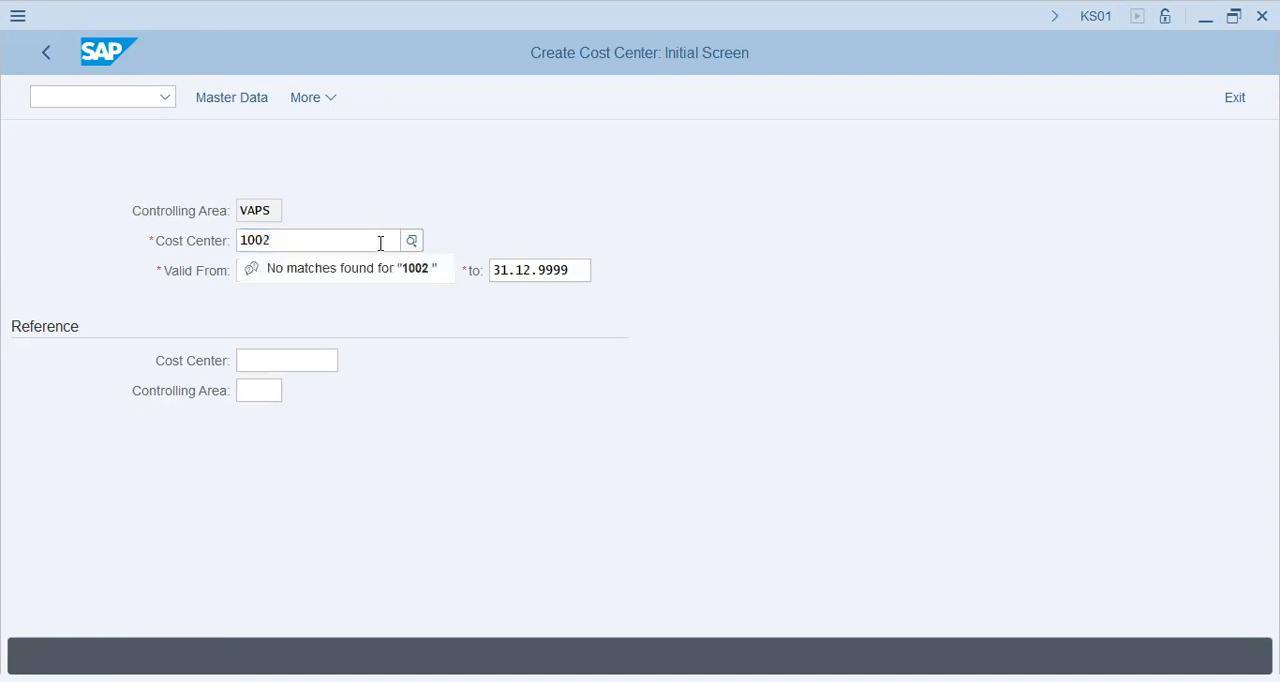
key("Return")
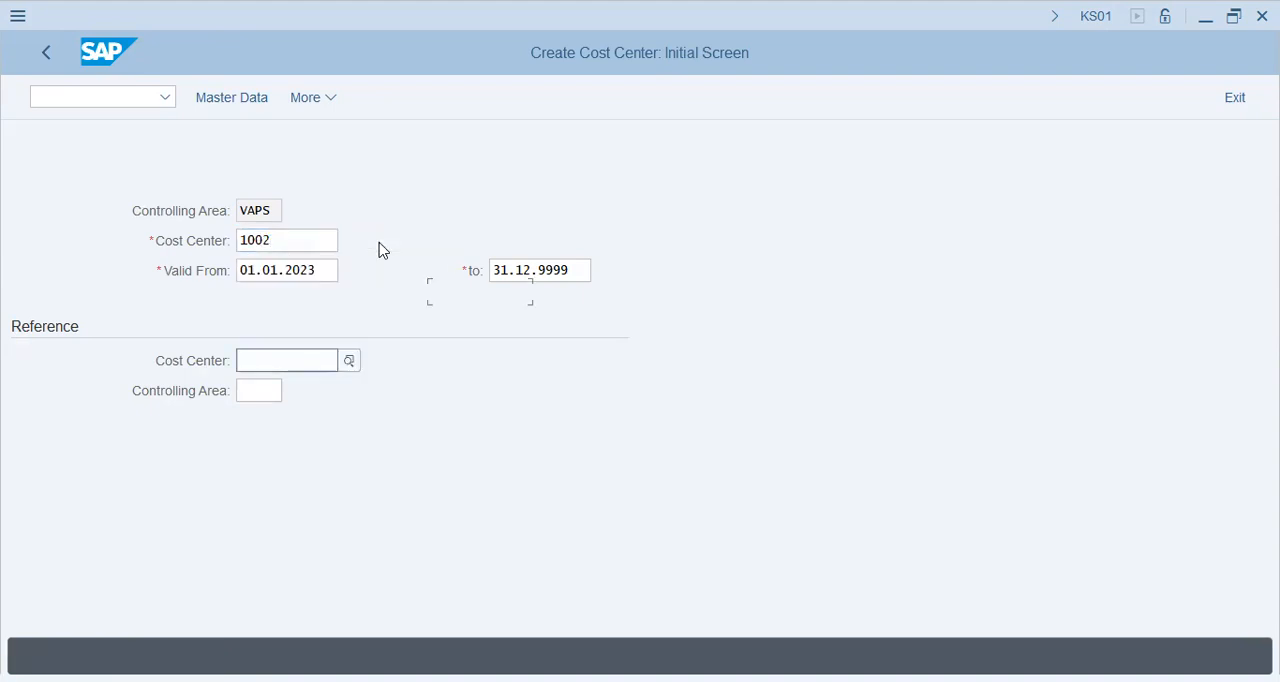
type("1001")
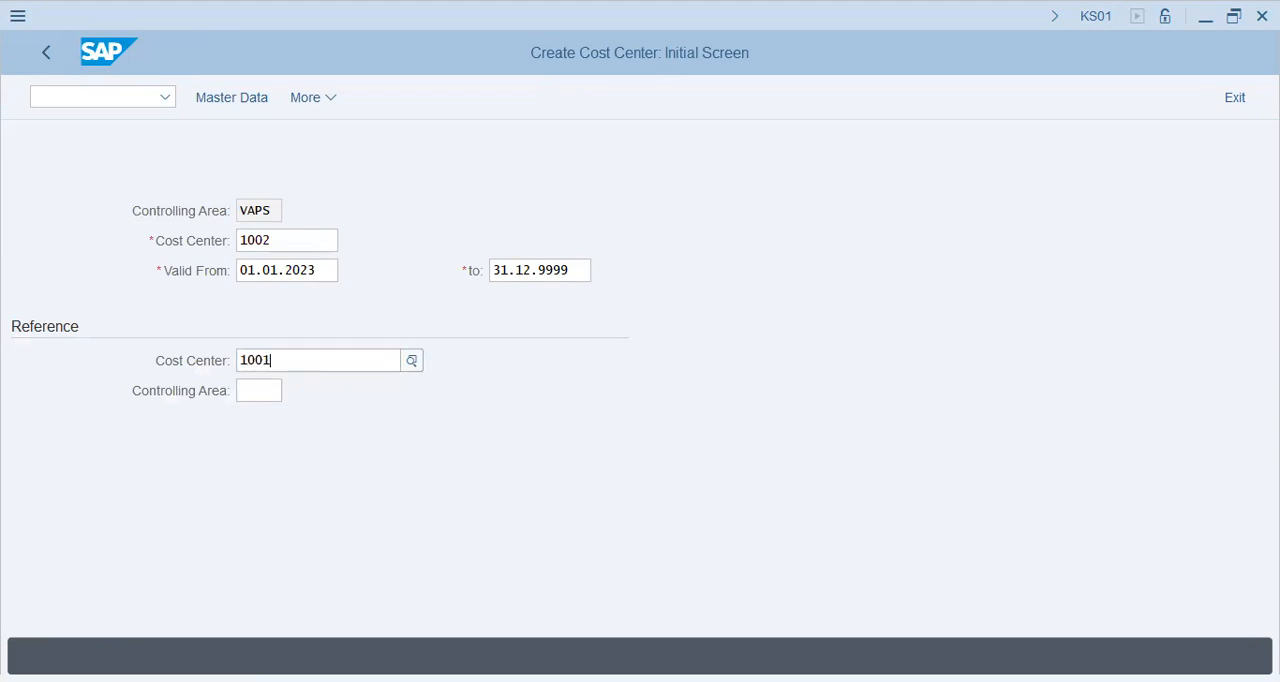
key("Return")
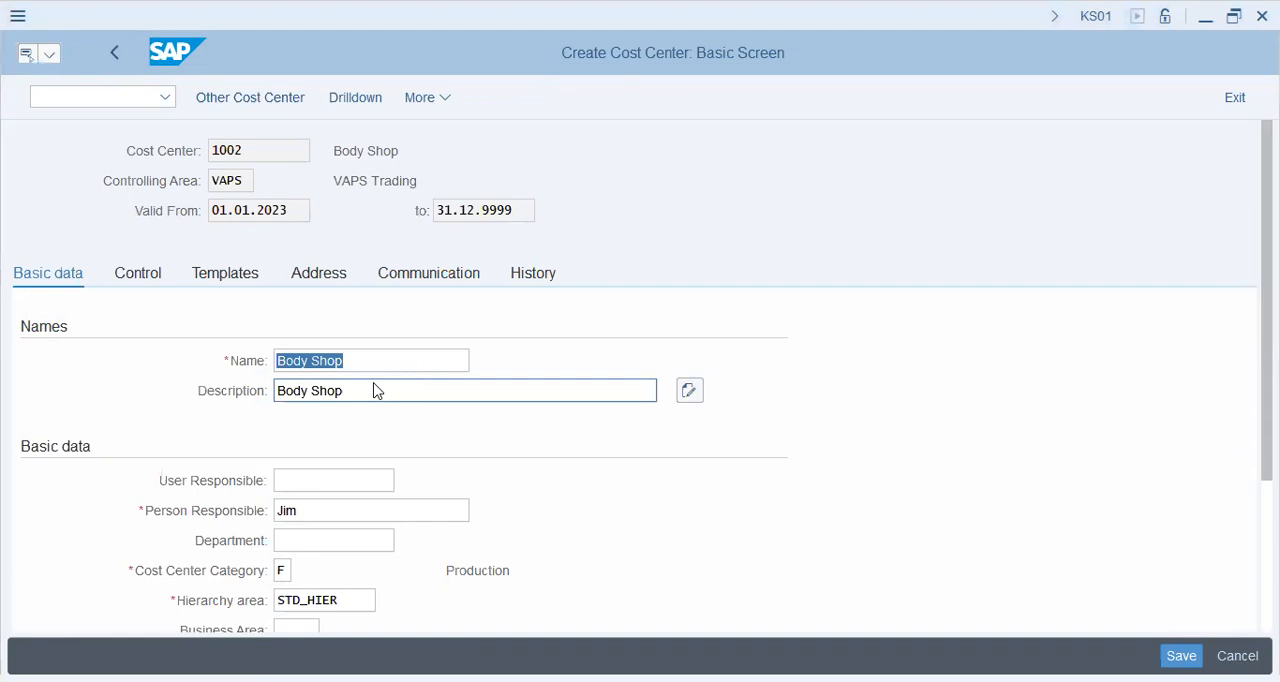
- Set both the name and description of cost center 1002 to Assembling and save the cost center
type("Assembli")
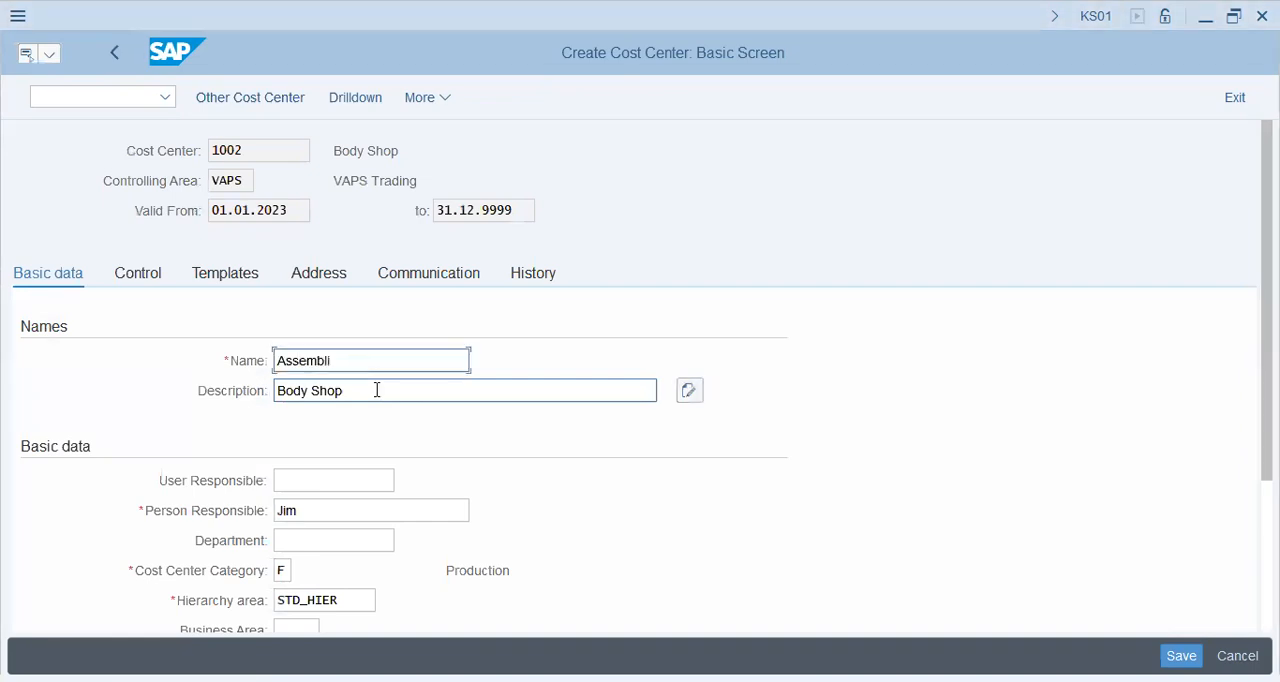
type("ng")
key("Tab")
type("A")
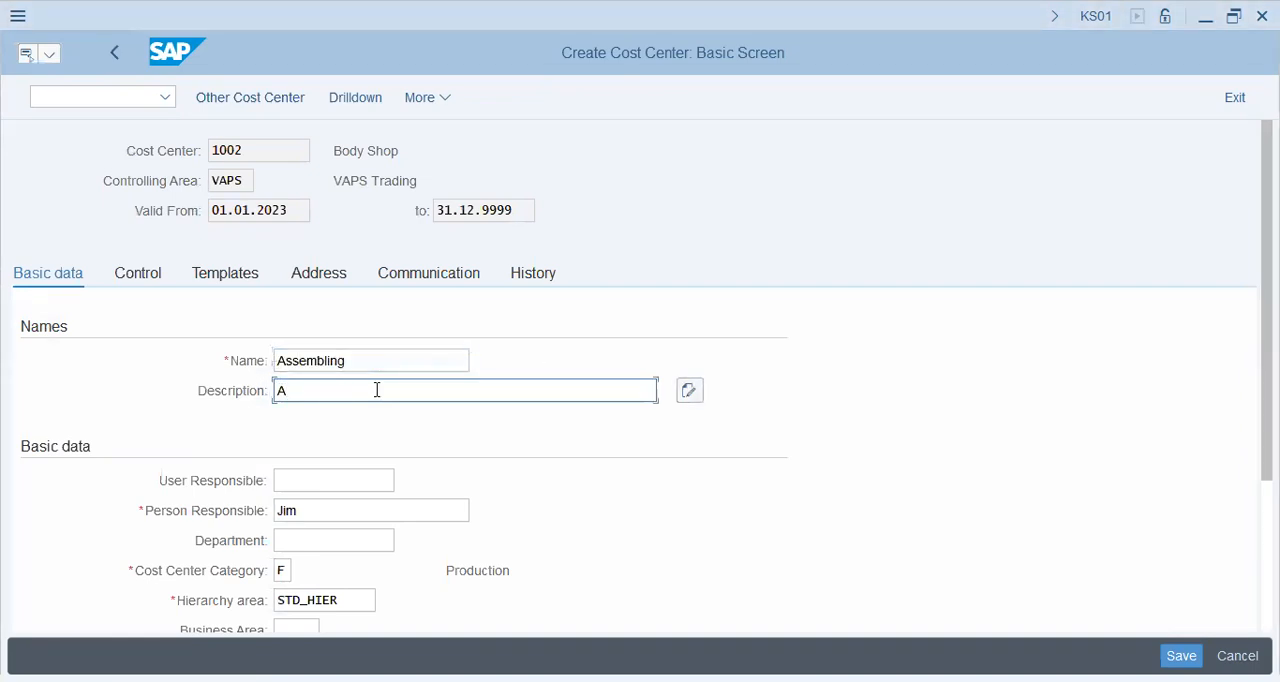
type("ssembling")
key("Tab")
scroll(442, 520, "down", 2)
scroll(442, 520, "down", 3)
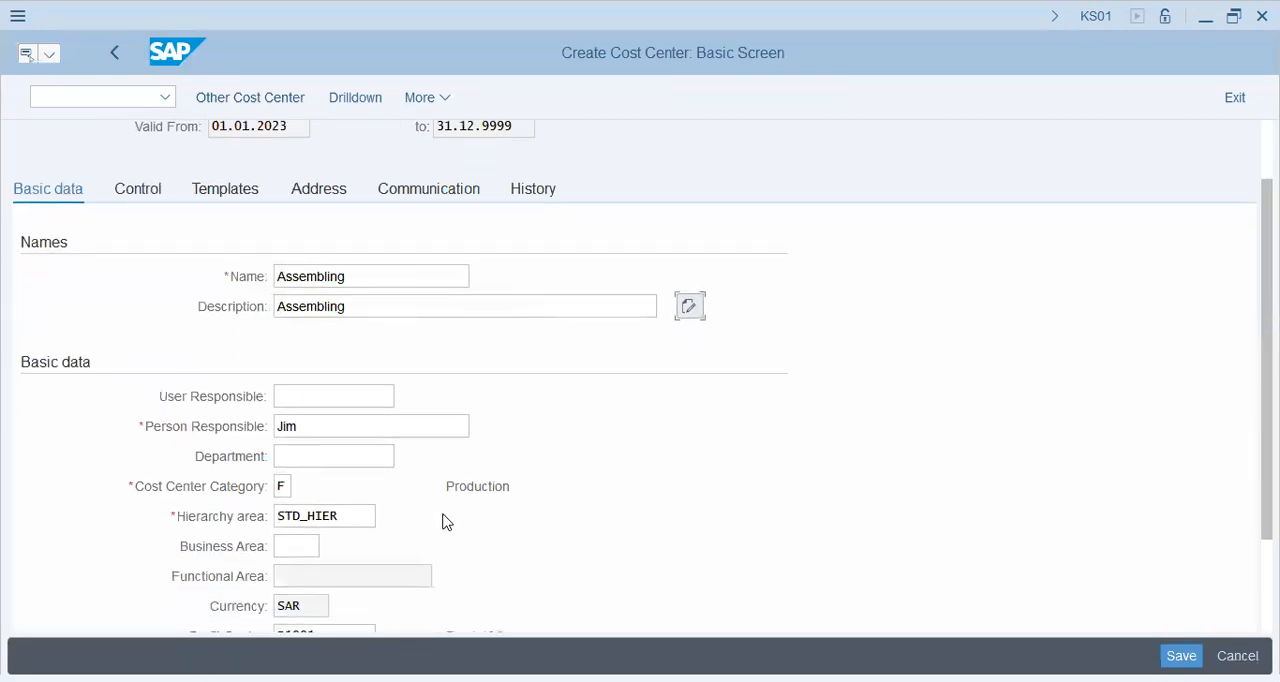
left_click(362, 580)
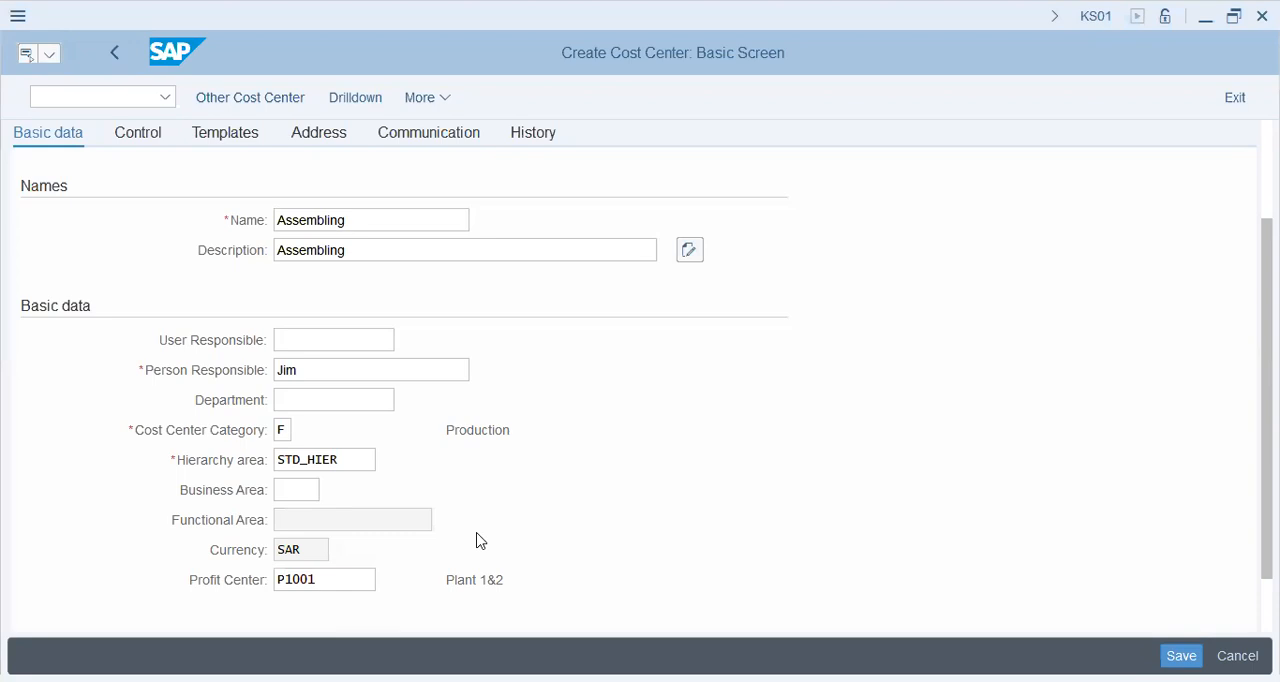
left_click(992, 628)
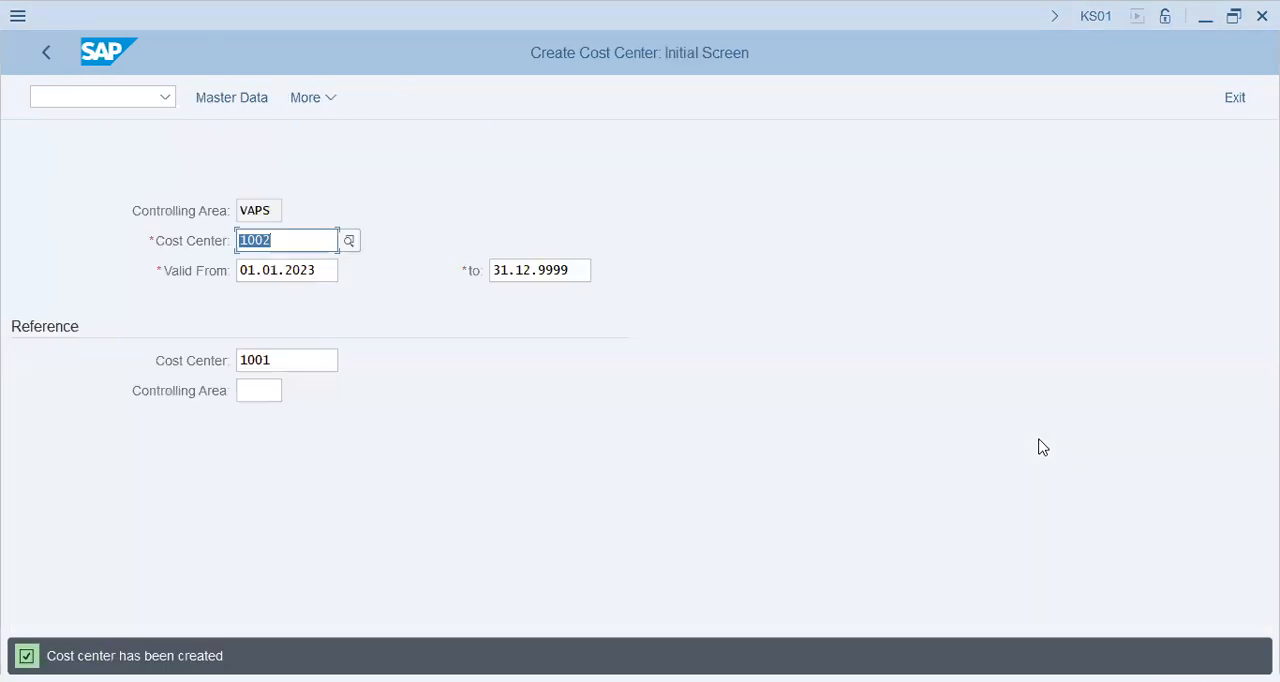
- Start creating cost center 1003 with cost center 1001 as the reference and open its basic data
key("Right")
key("shift+Left")
type("3")
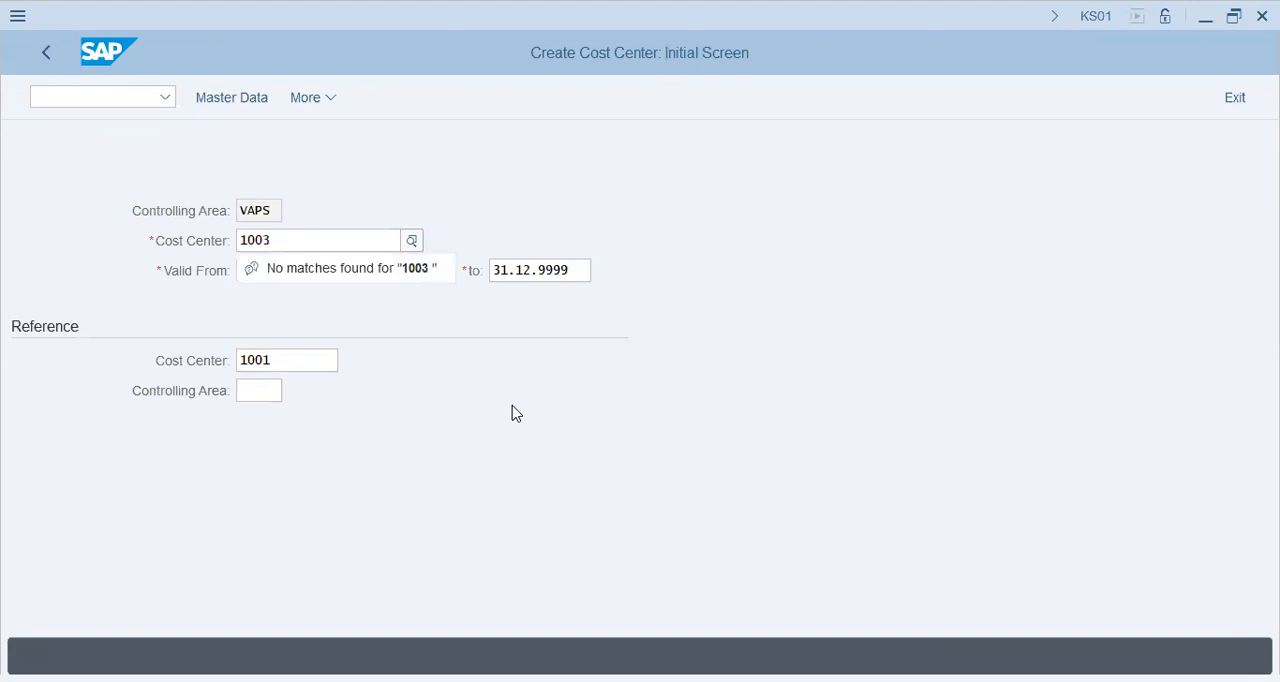
key("Return")
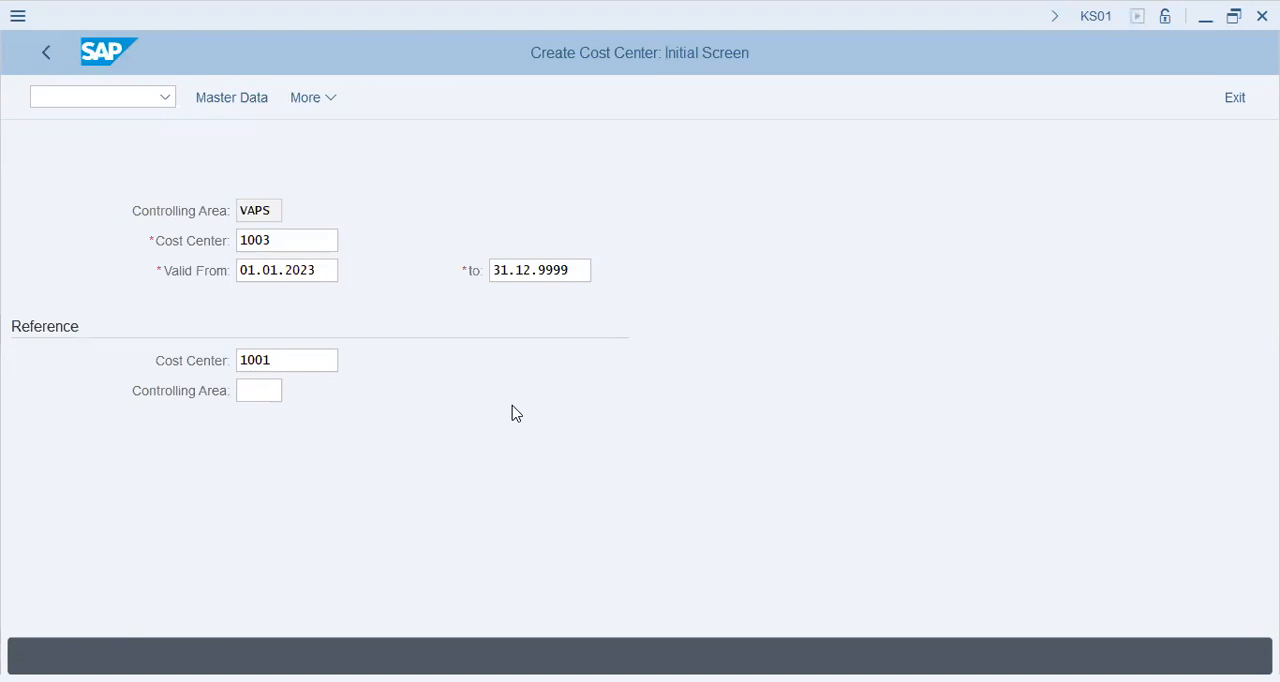
left_click(243, 101)
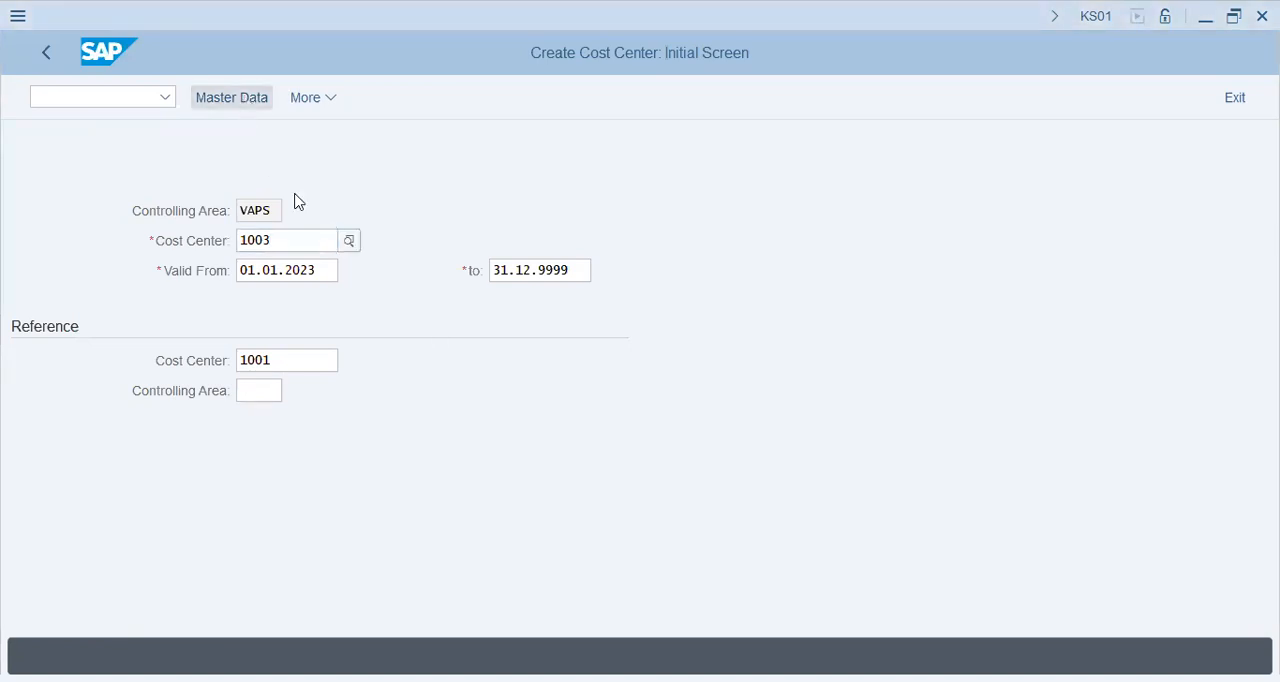
key("Return")
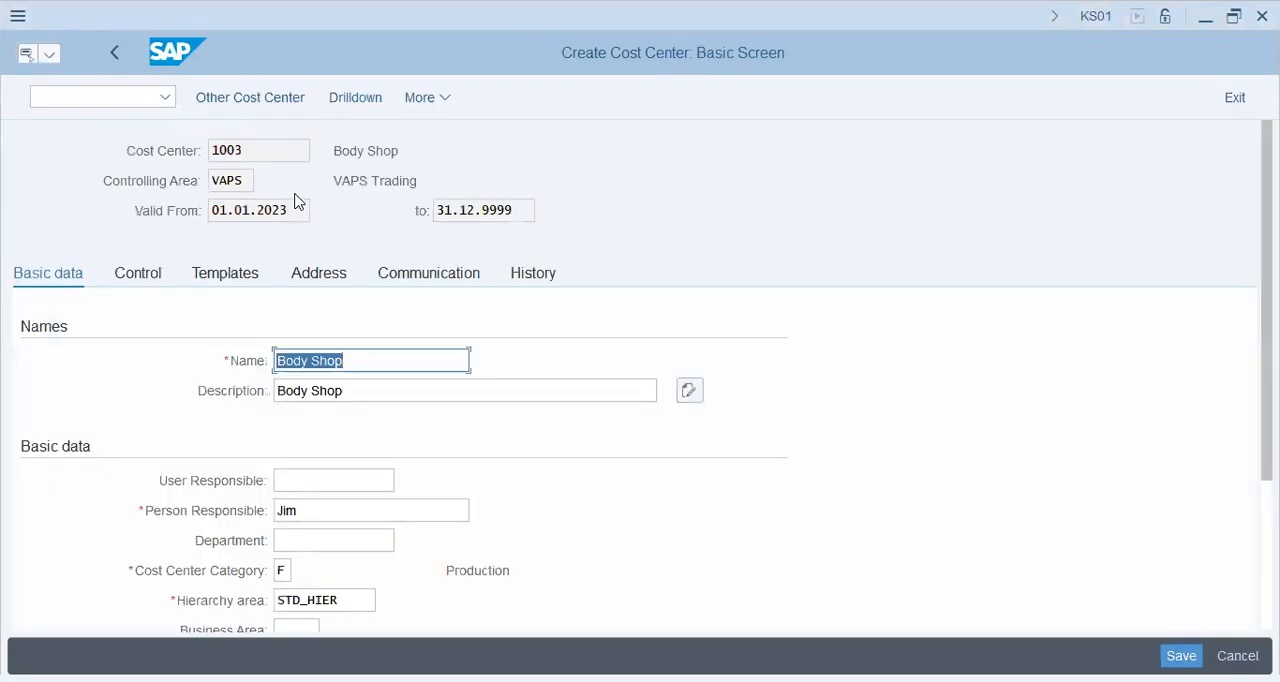
- Clear the profit center assignment copied into cost center 1003
scroll(335, 590, "down", 2)
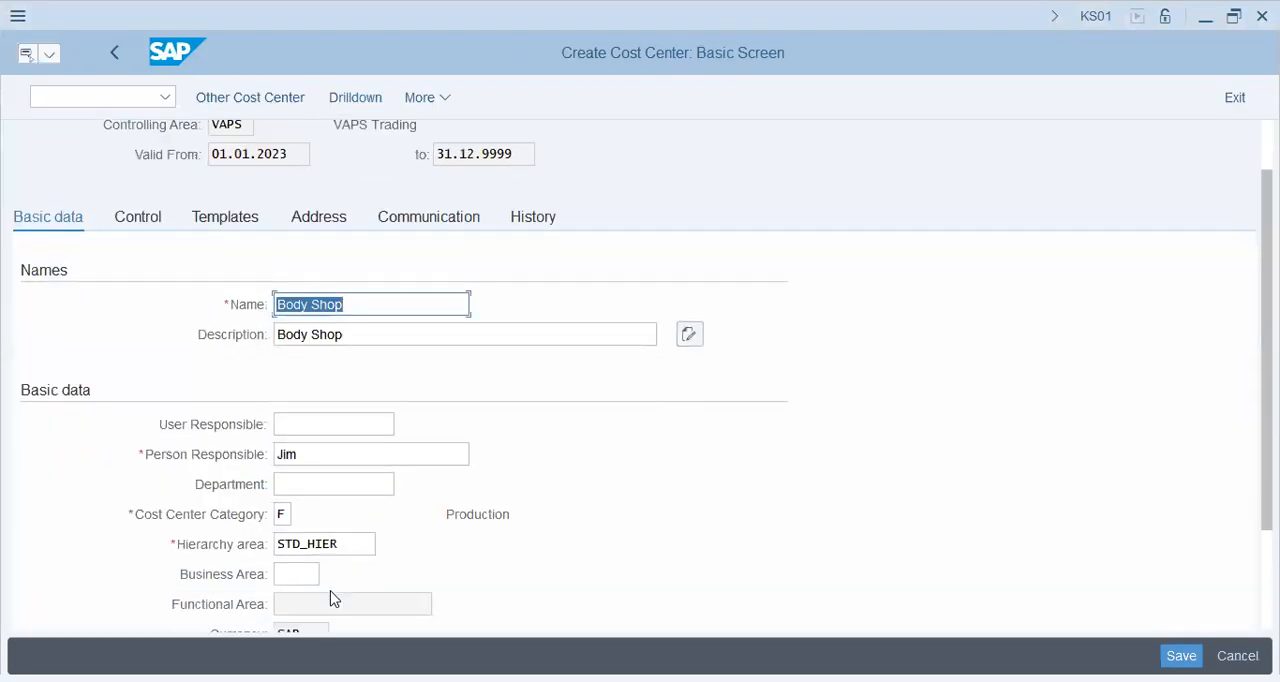
scroll(334, 597, "down", 1)
left_click(295, 605)
double_click(295, 605)
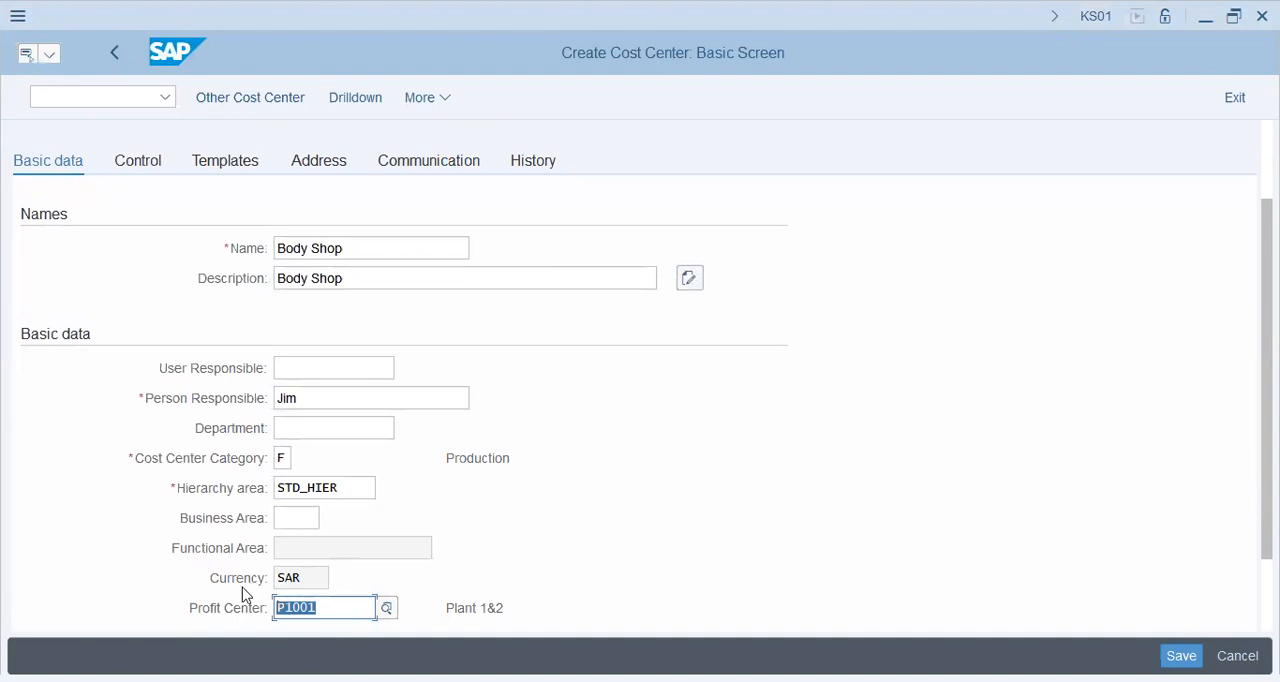
key("BackSpace")
- Set both the name and description of cost center 1003 to Paint Shop
left_click(330, 248)
left_click(236, 255)
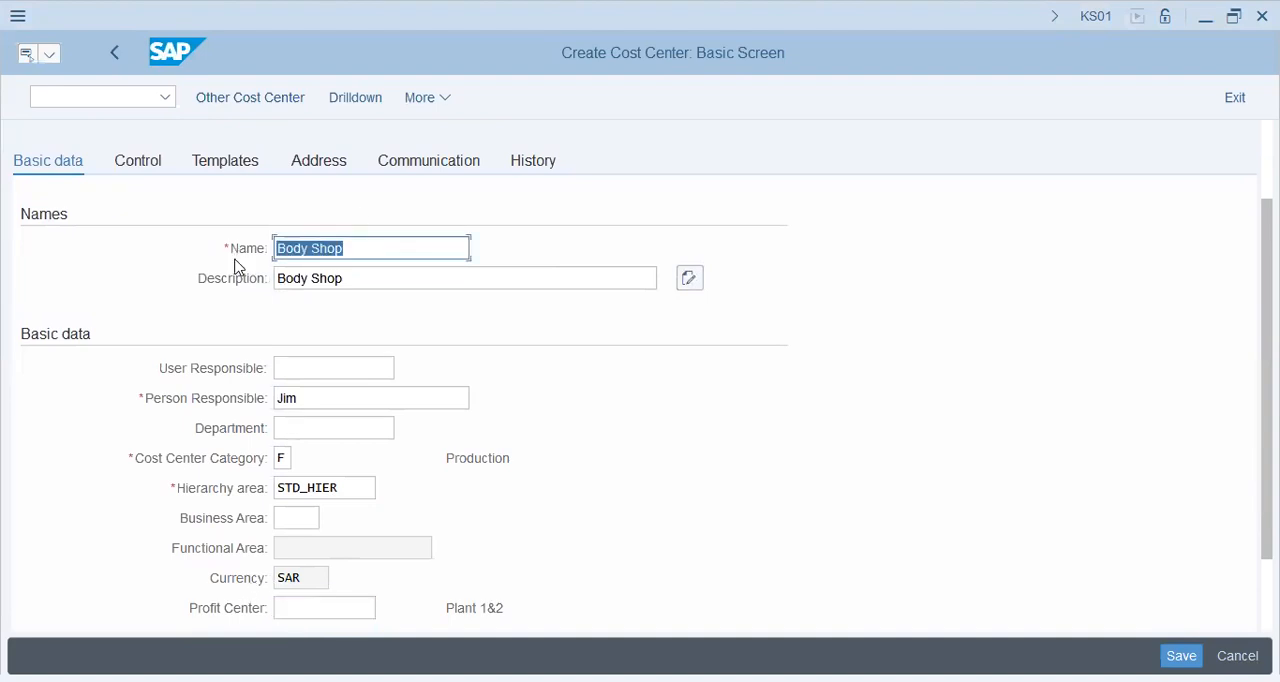
type("Paint Shop")
key("Tab")
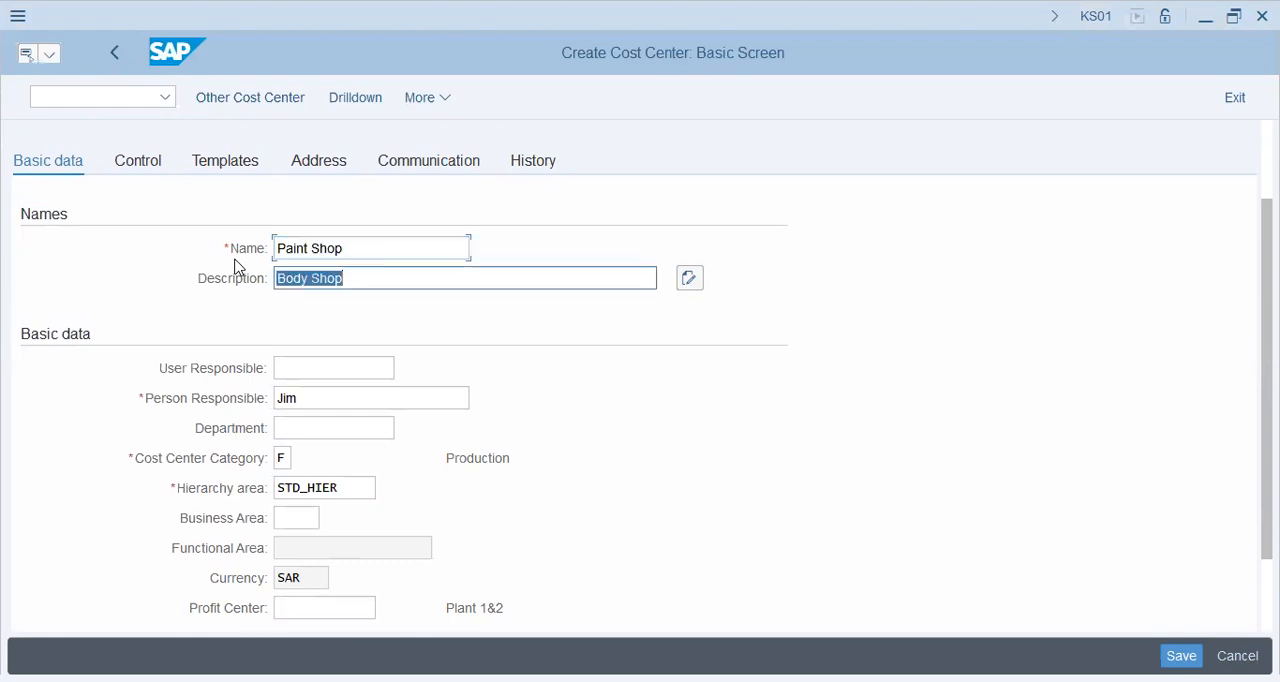
type("Paint Shop")
key("Tab")
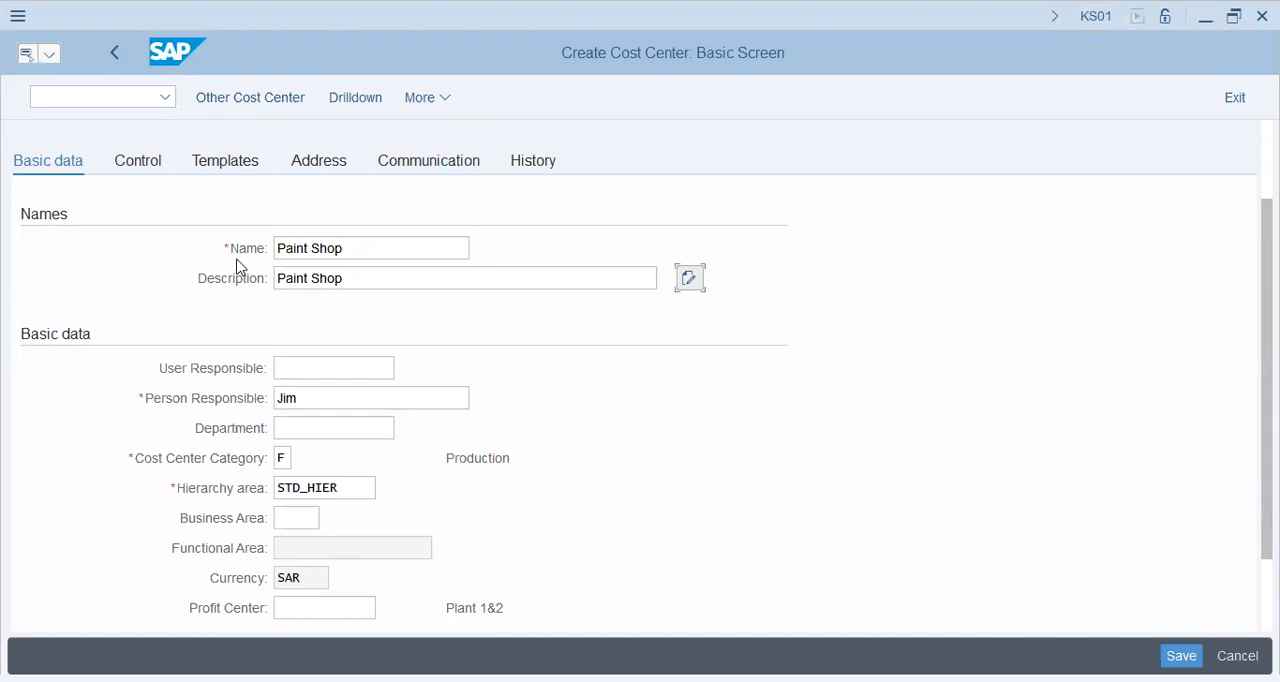
key("Tab")
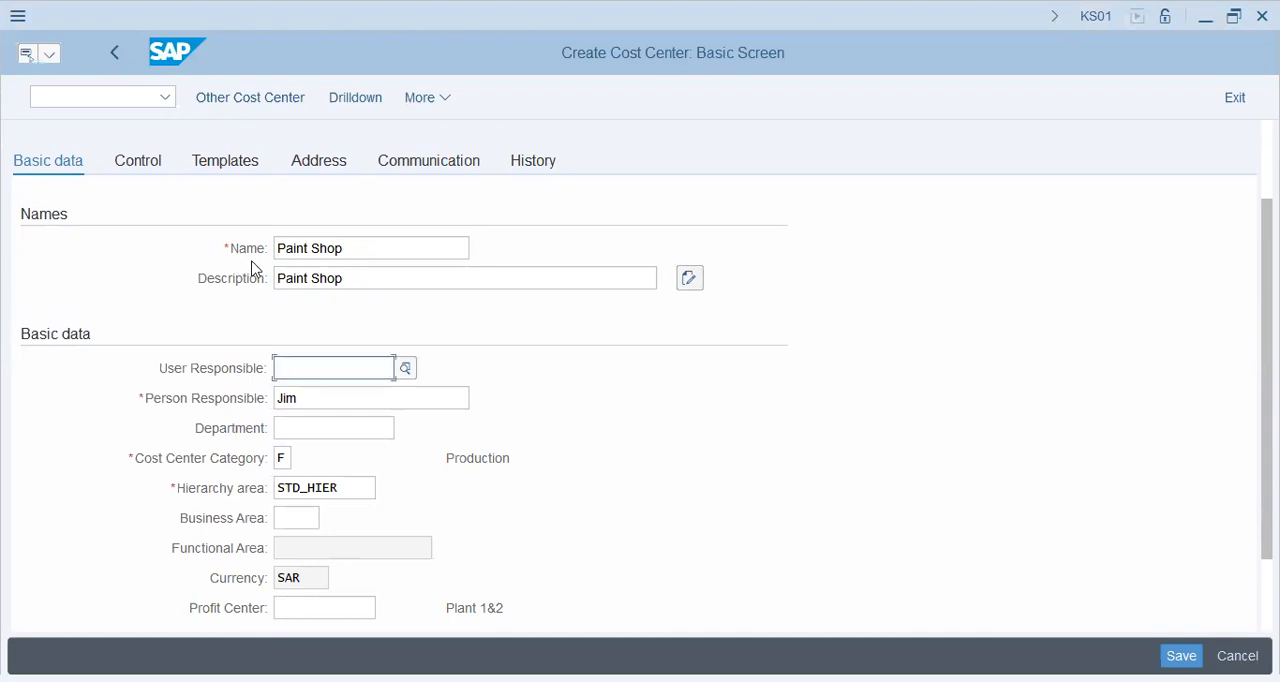
- Save cost center 1003 without a profit center
key("alt+Tab")
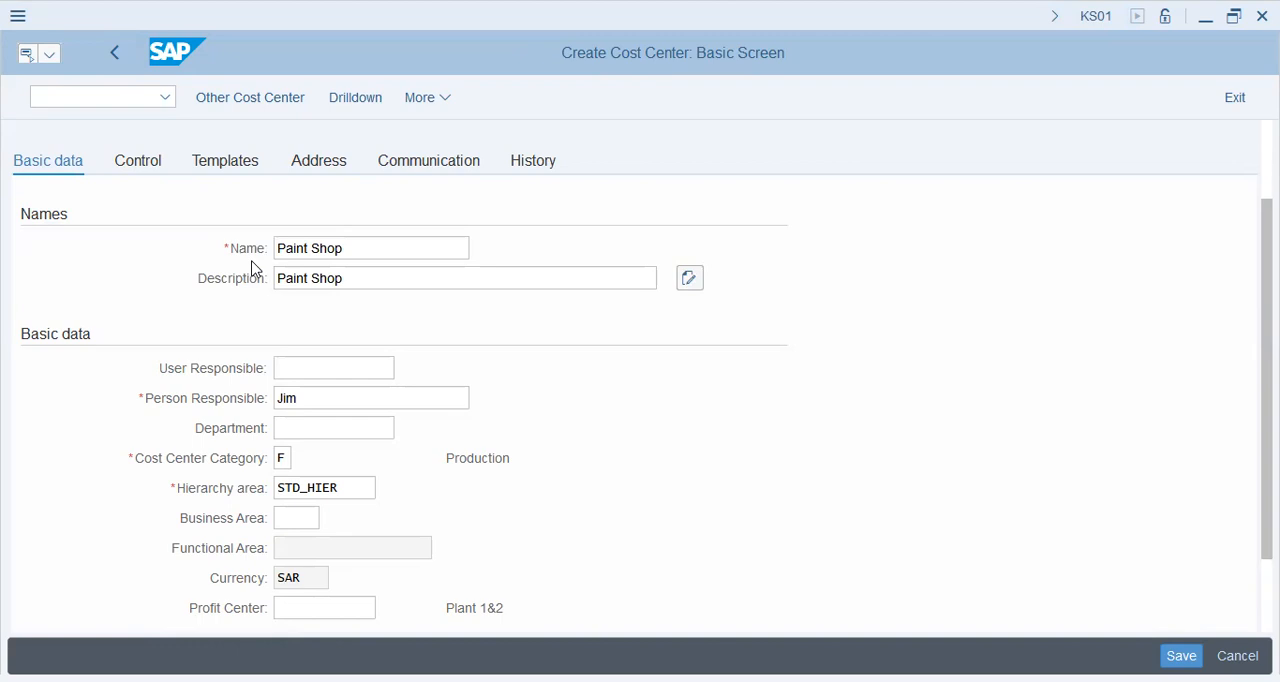
left_click(668, 448)
scroll(668, 448, "down", 3)
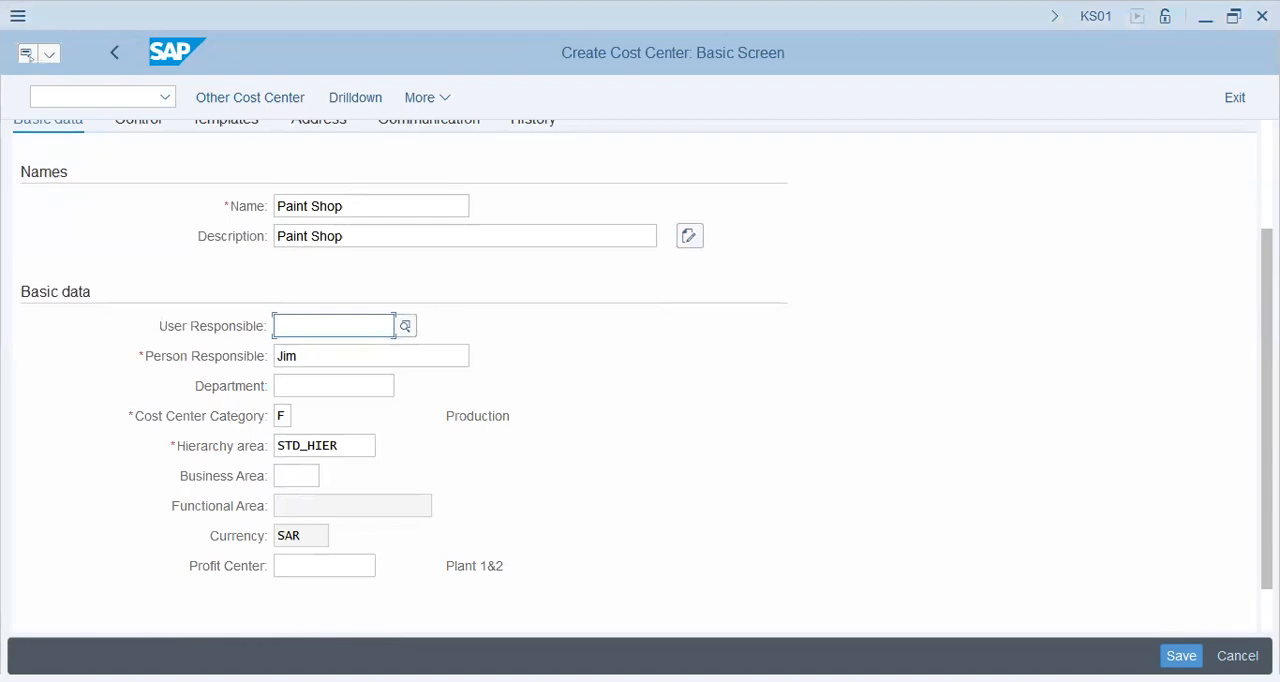
left_click(1184, 656)
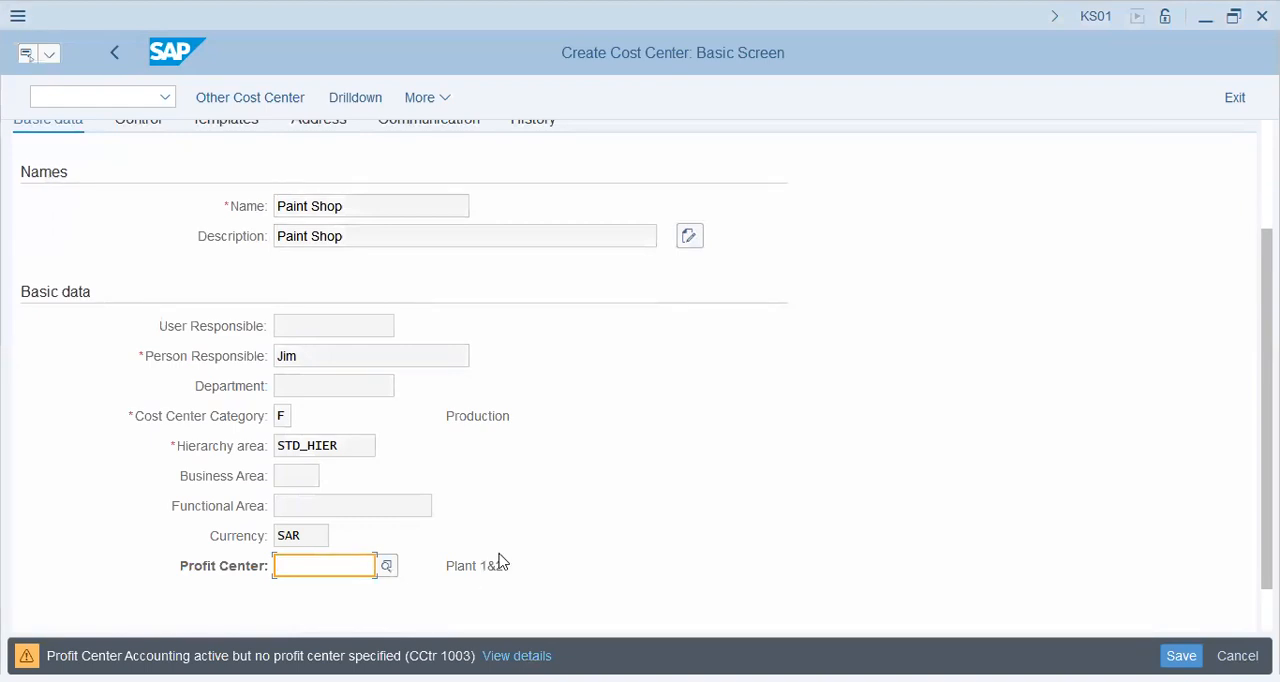
key("Return")
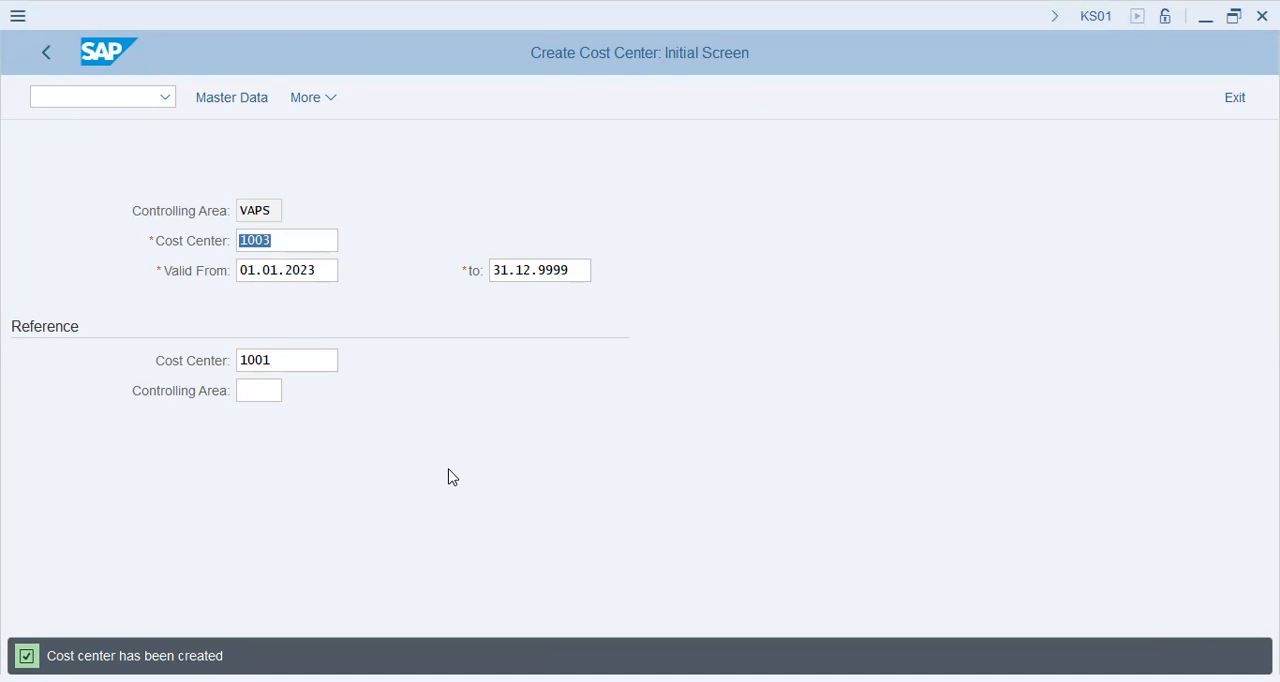
- Start creating cost center 2001 with cost center 1001 in controlling area VAPS as the reference and open its basic data
left_click(411, 415)
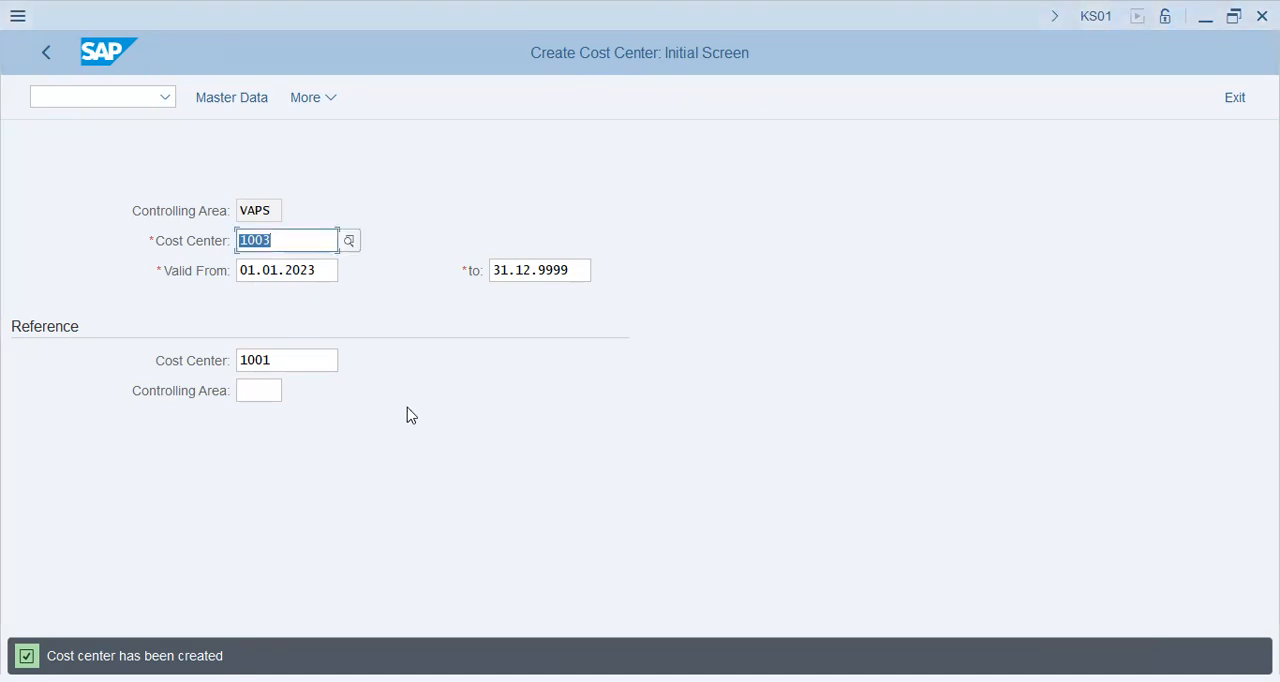
type("2001")
key("Down")
key("Down")
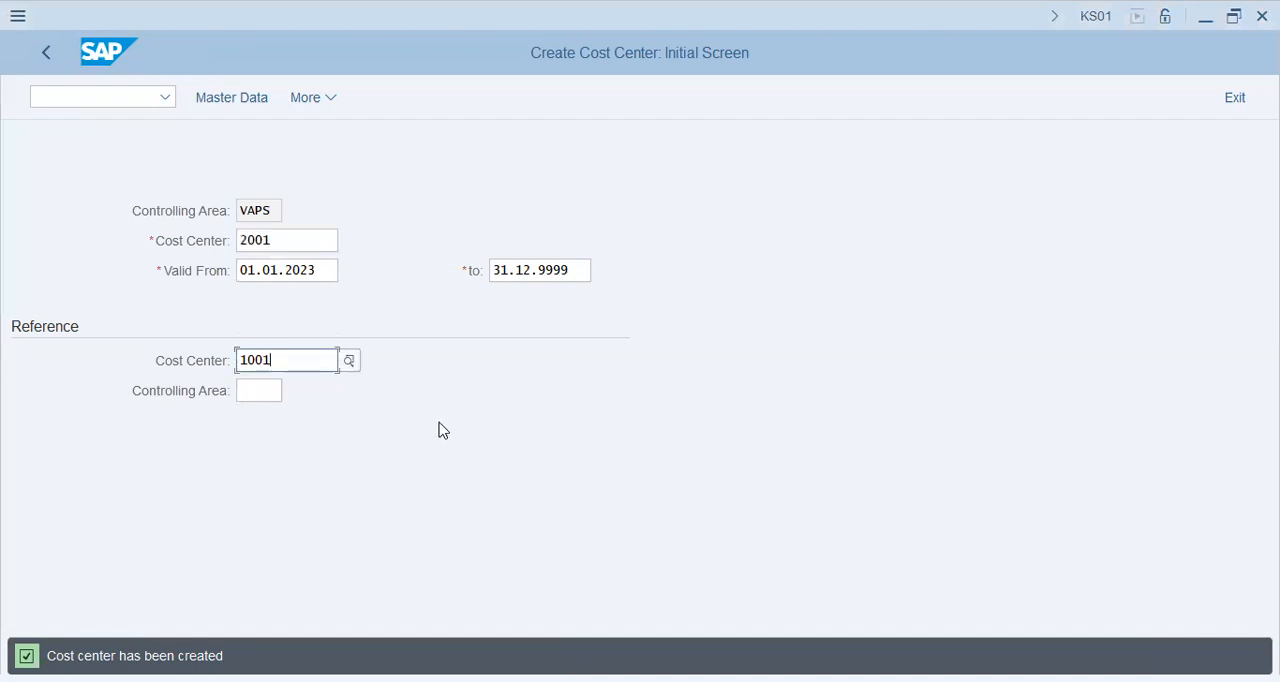
left_click(258, 395)
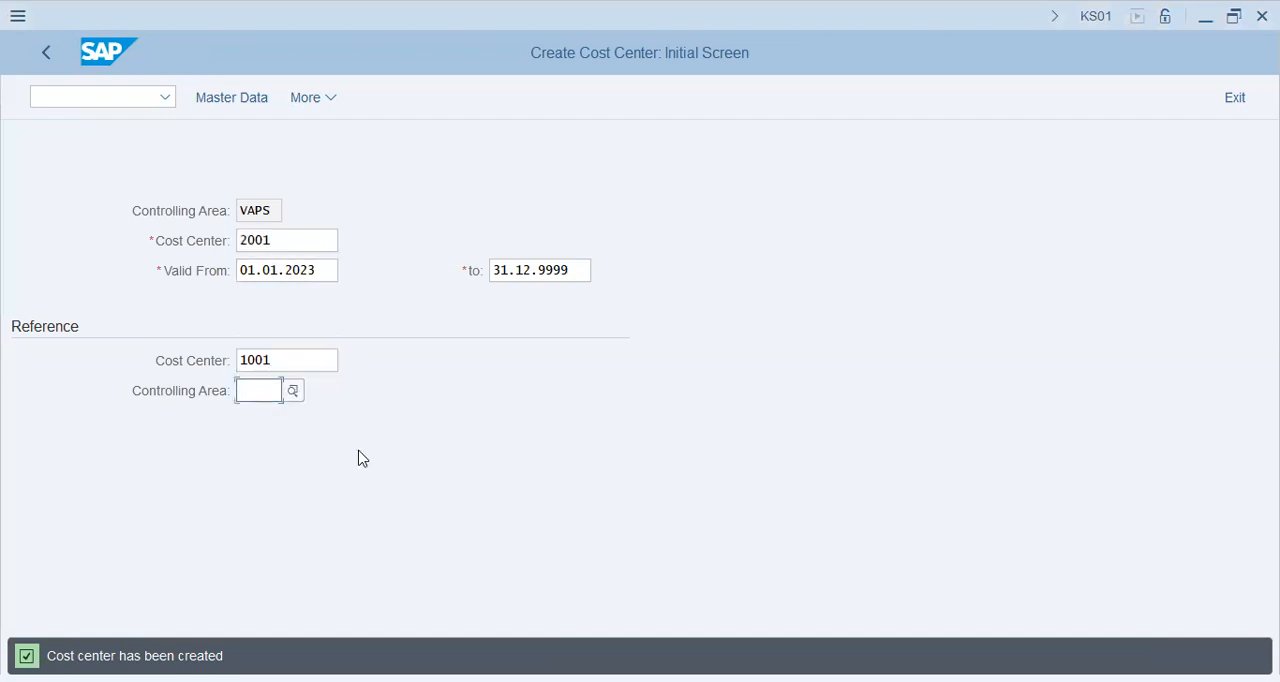
type("vaps")
key("Return")
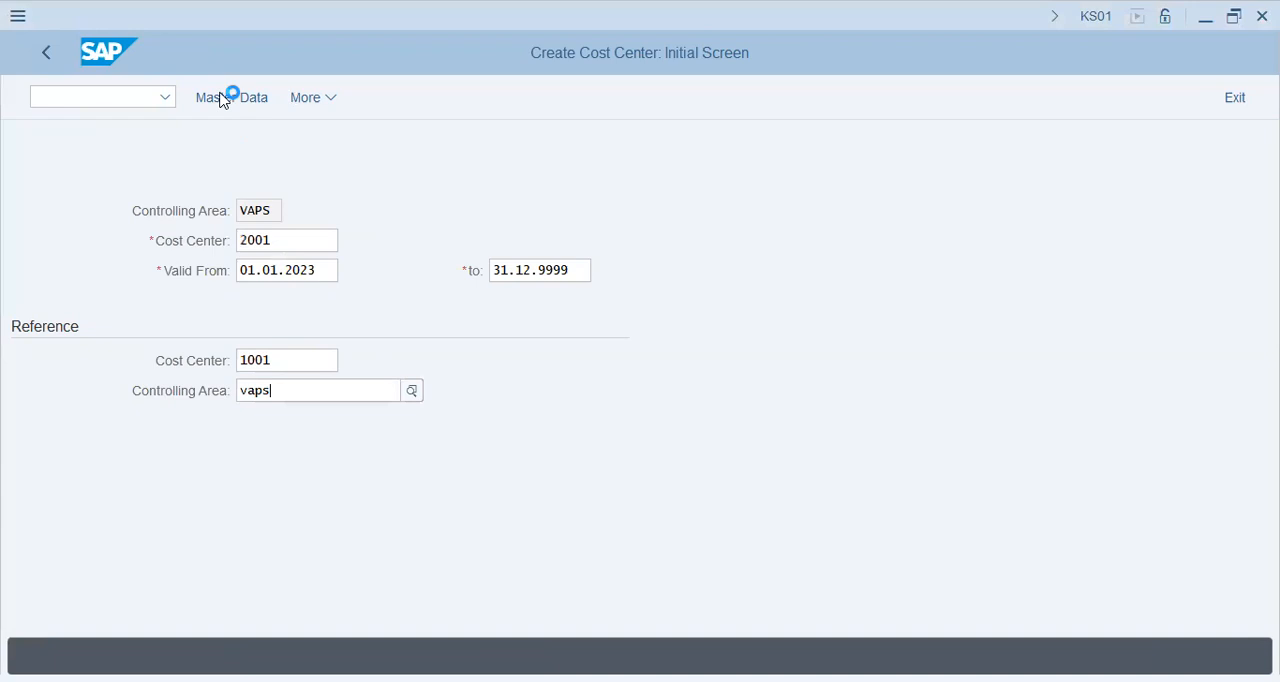
left_click(222, 98)
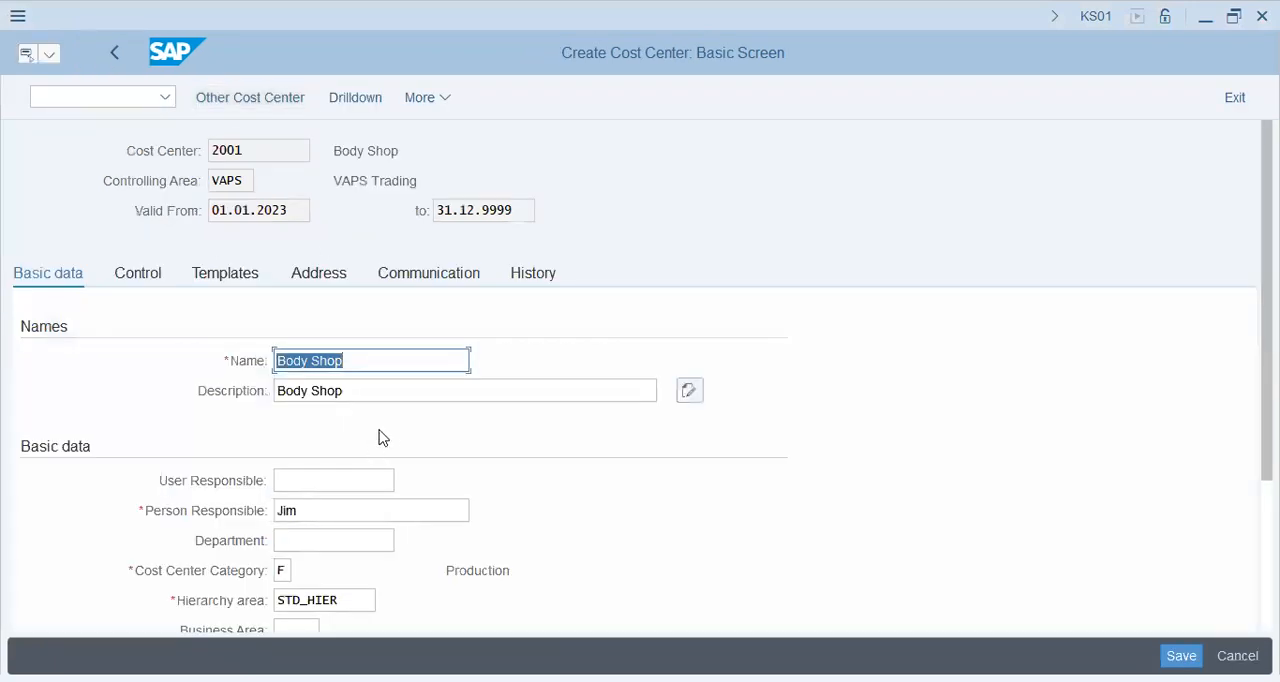
- Set both the name and description of cost center 2001 to Processing
type("Processing")
key("Tab")
type("Processing")
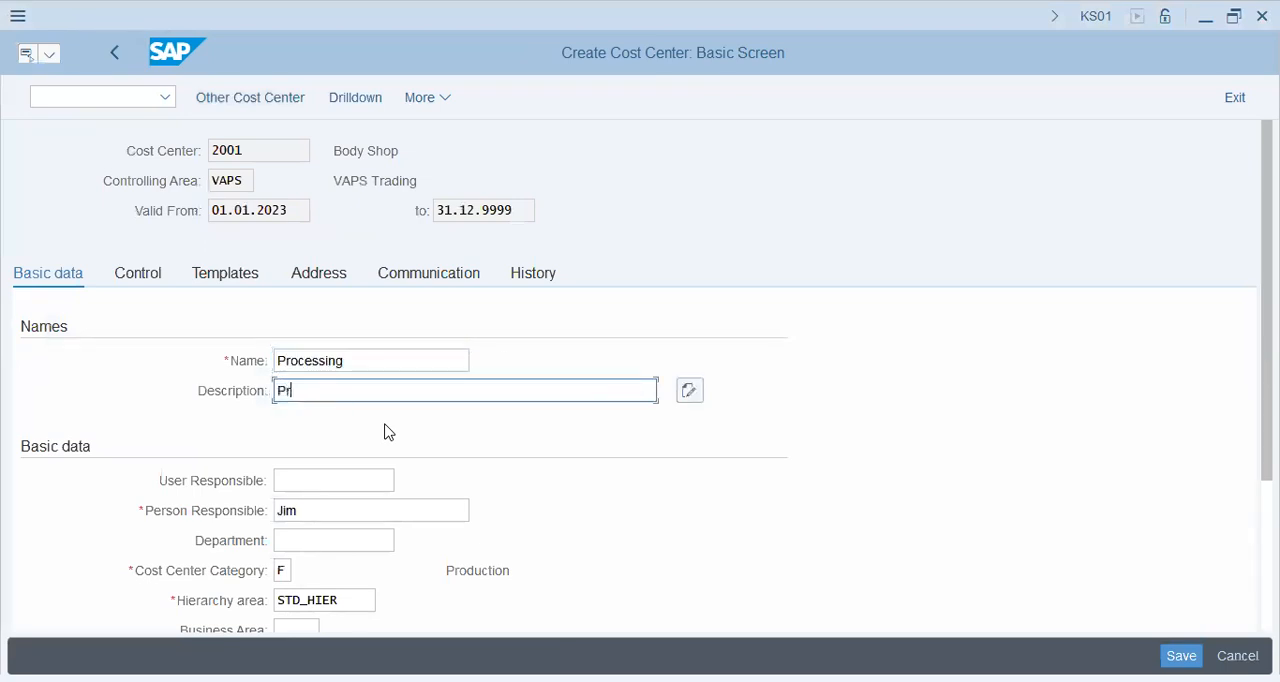
key("Tab")
- Clear the profit center copied into cost center 2001 and save the cost center without one
scroll(400, 486, "down", 3)
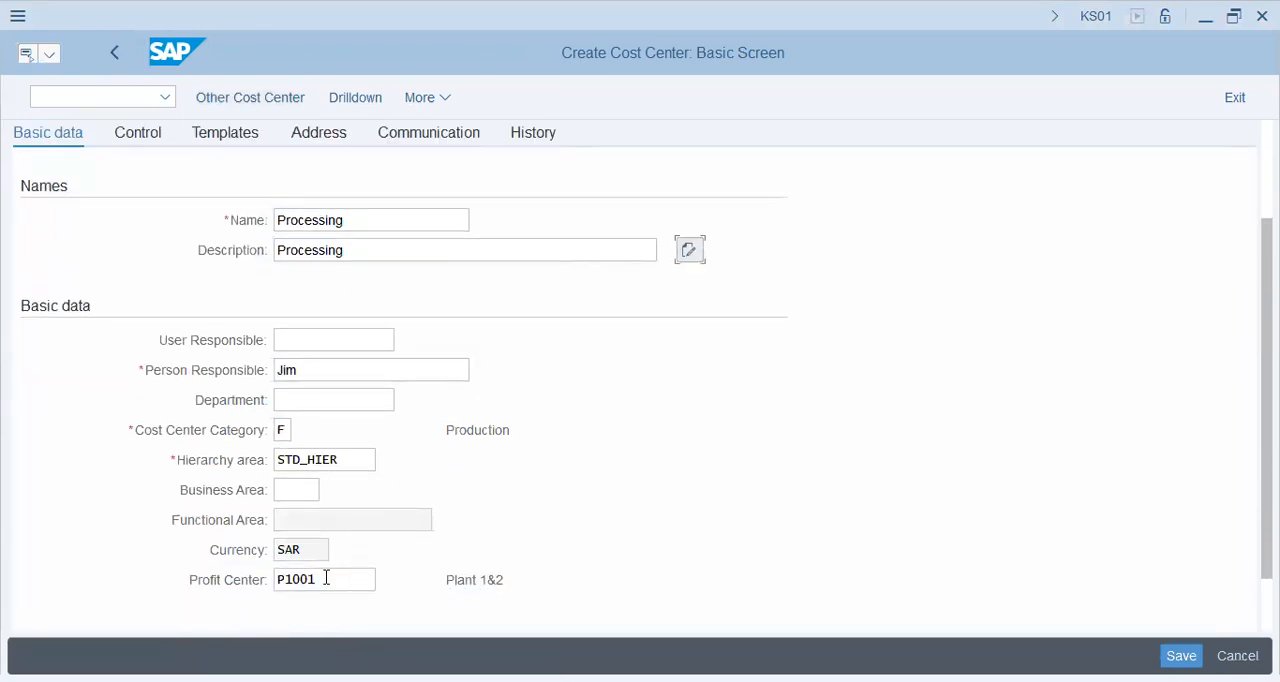
double_click(326, 577)
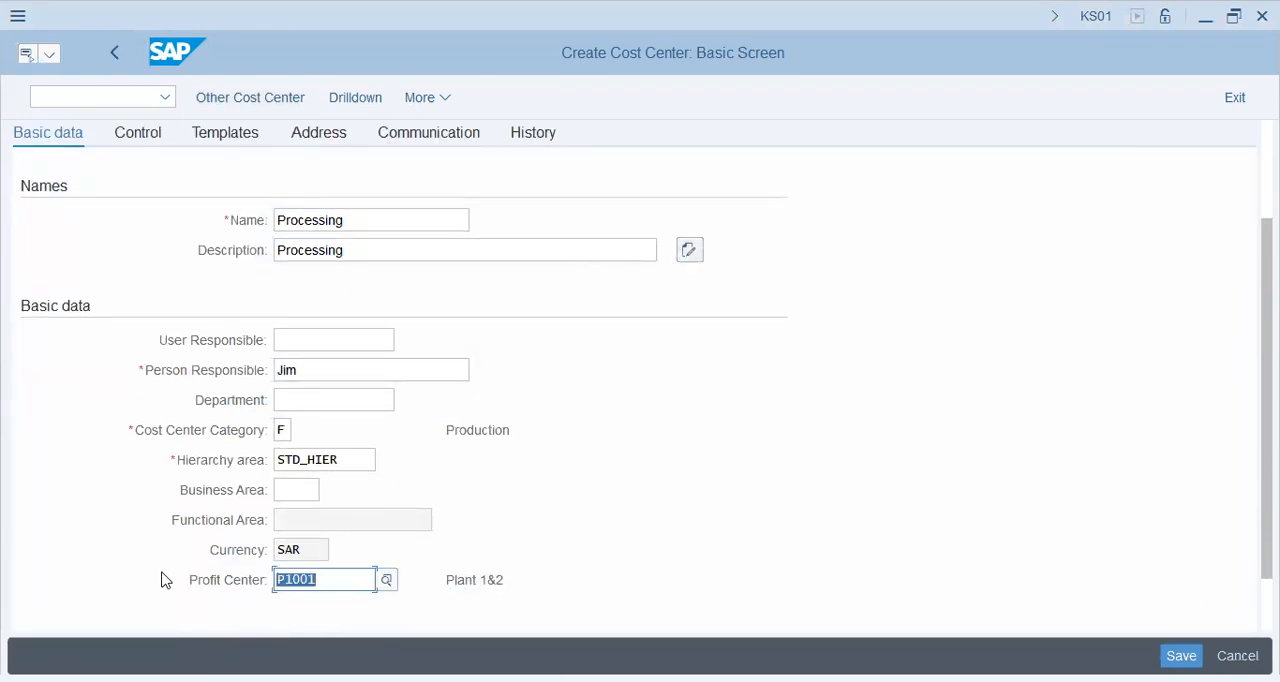
key("Delete")
left_click(1181, 655)
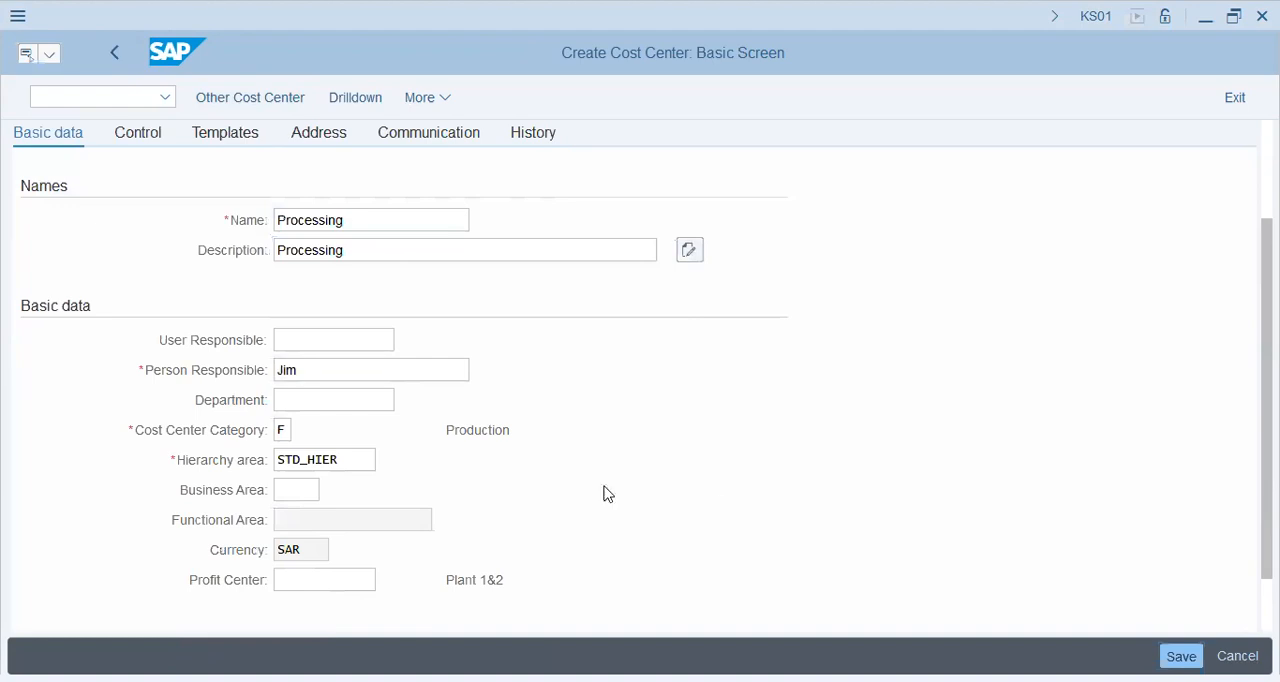
key("ctrl+s")
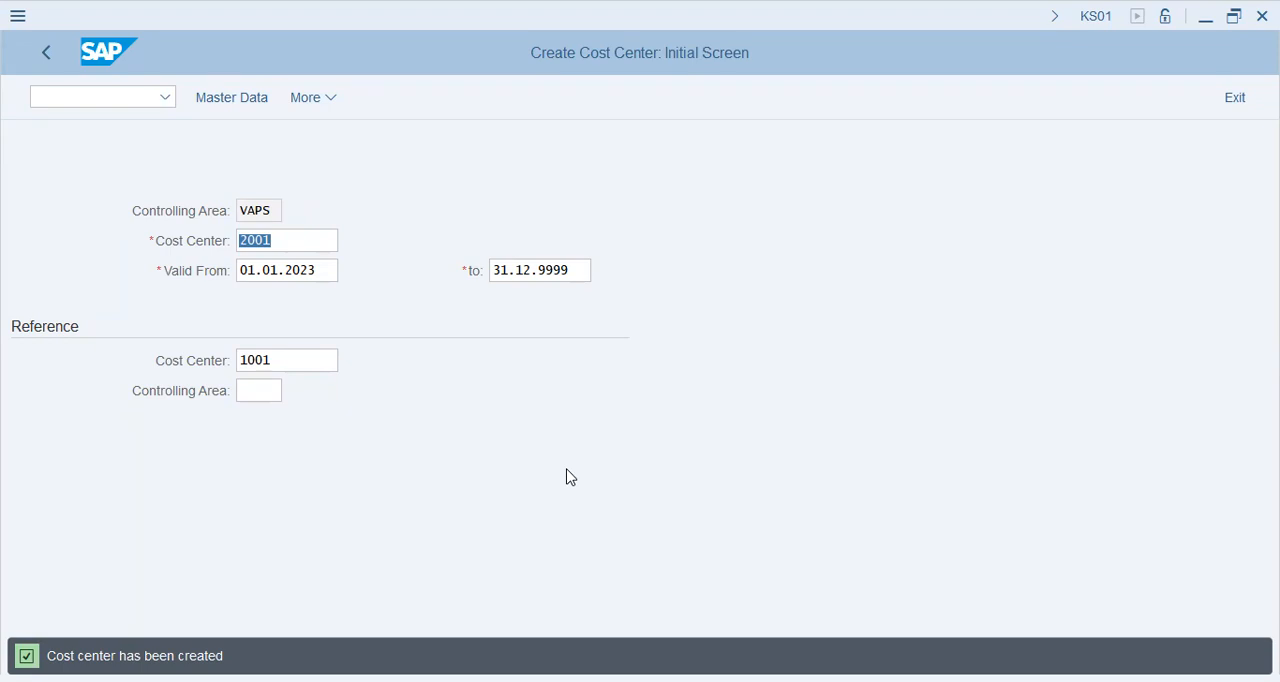
- Leave cost center creation for customizing with transaction /nspro and display the SAP Reference IMG
left_click(120, 105)
type("/nspro")
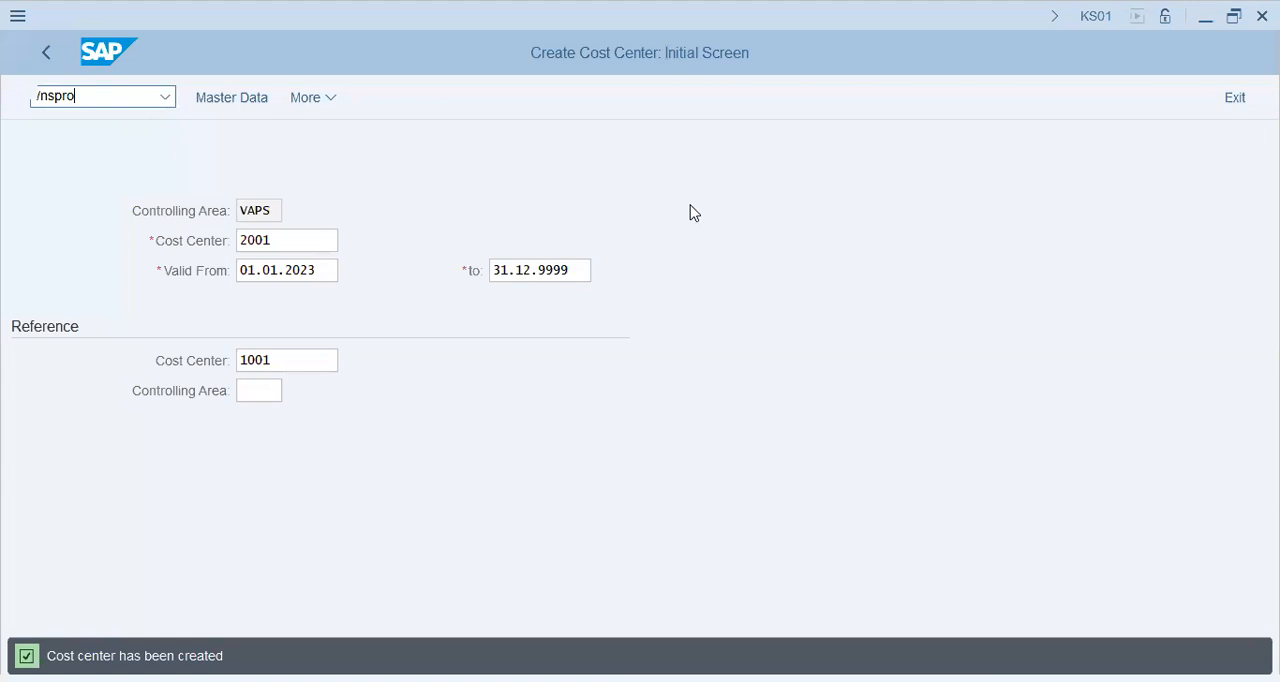
key("Return")
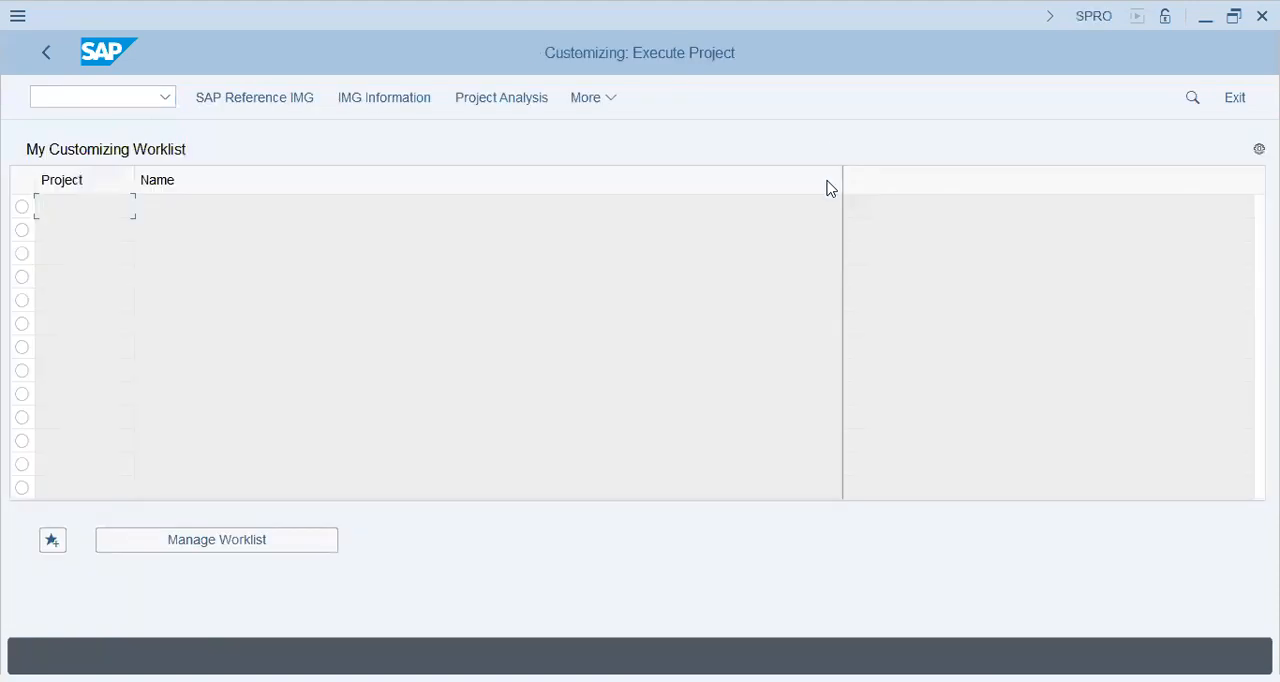
left_click(242, 101)
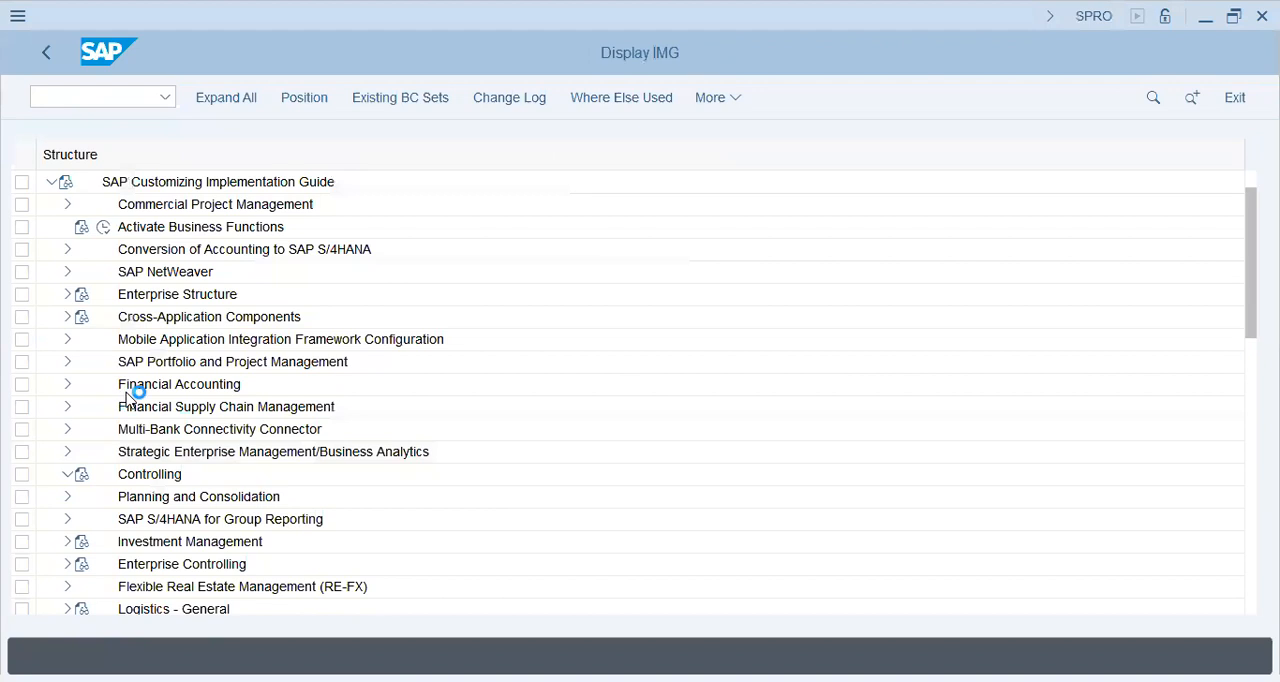
- Under Controlling > Profit Center Accounting, expand Assignments of Account Assignment Objects to Profit Centers and run Check Assignments
scroll(128, 395, "down", 1)
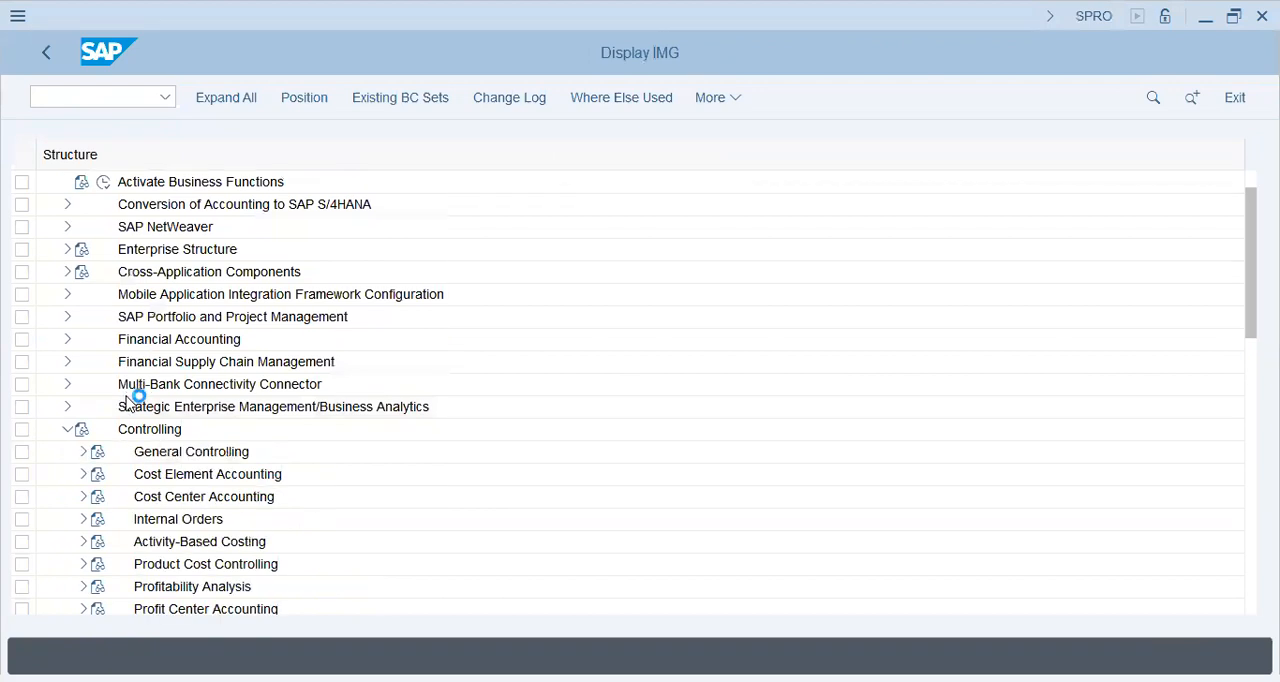
scroll(199, 485, "down", 1)
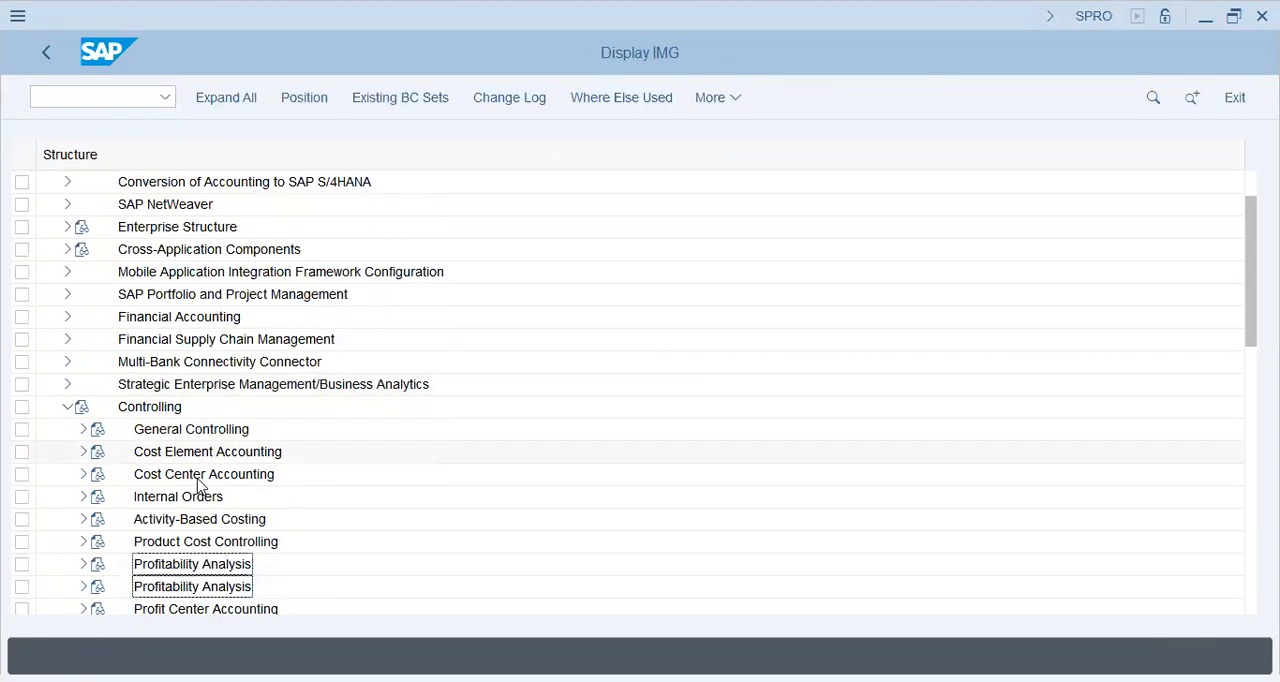
scroll(199, 485, "down", 5)
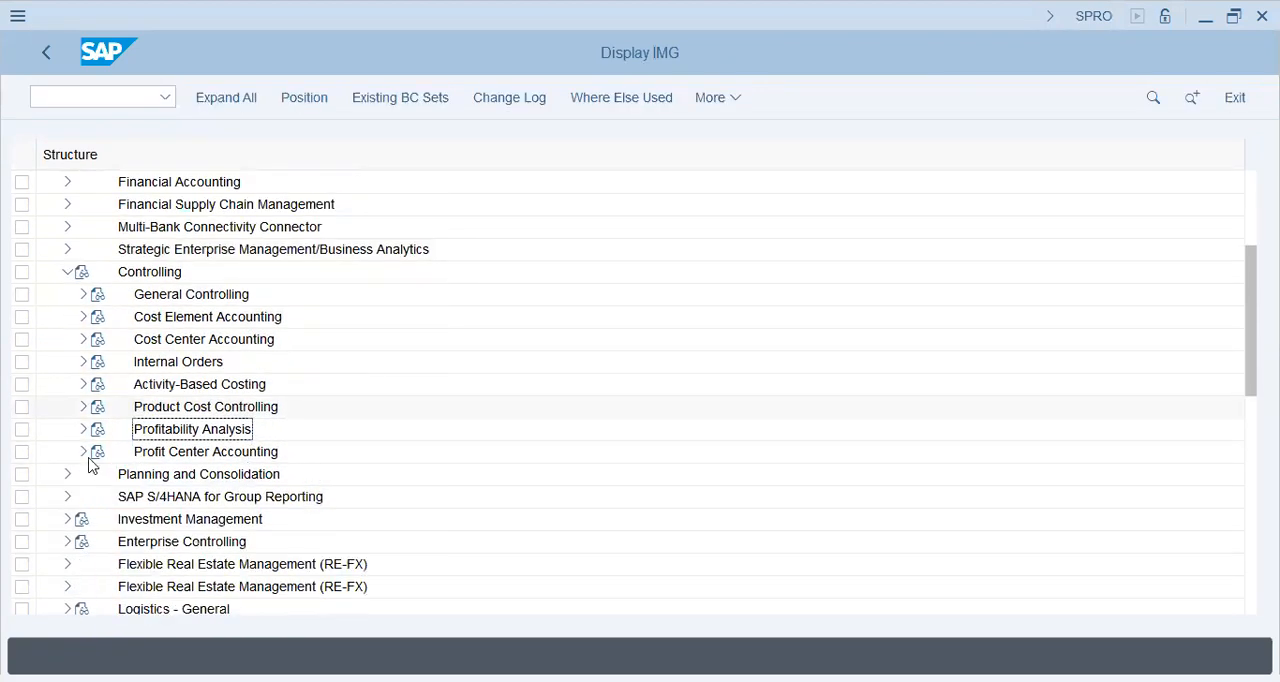
scroll(88, 465, "down", 1)
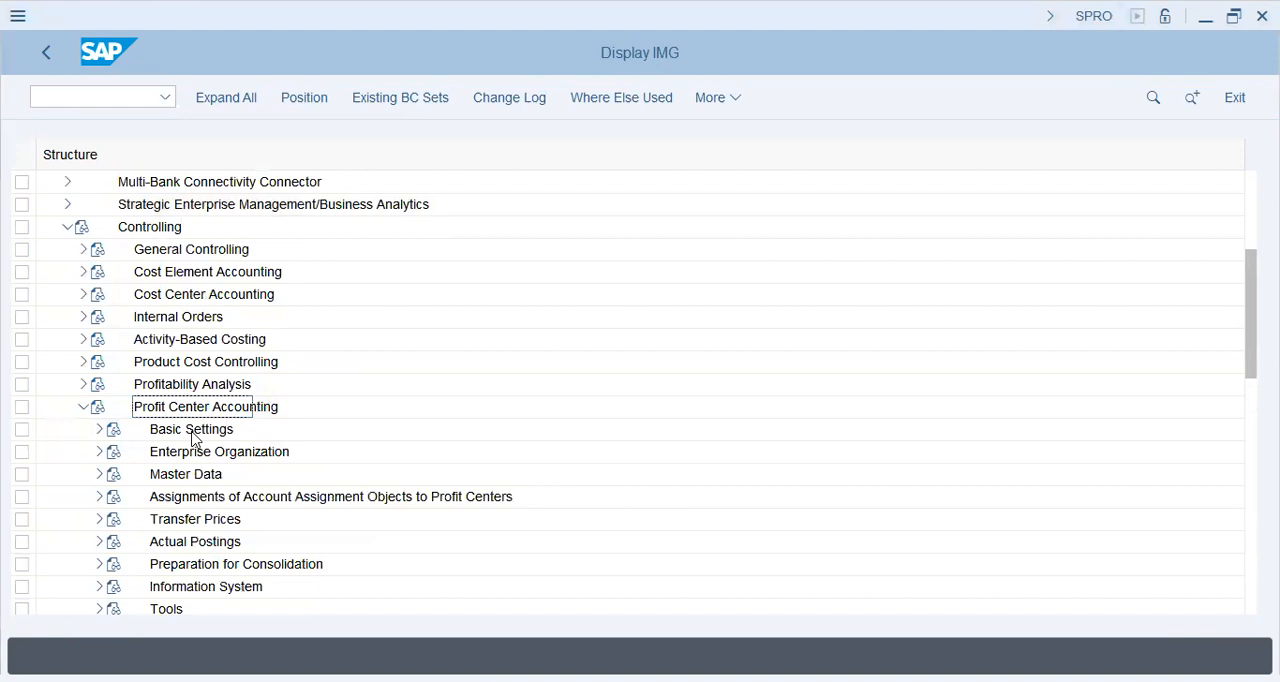
left_click(100, 497)
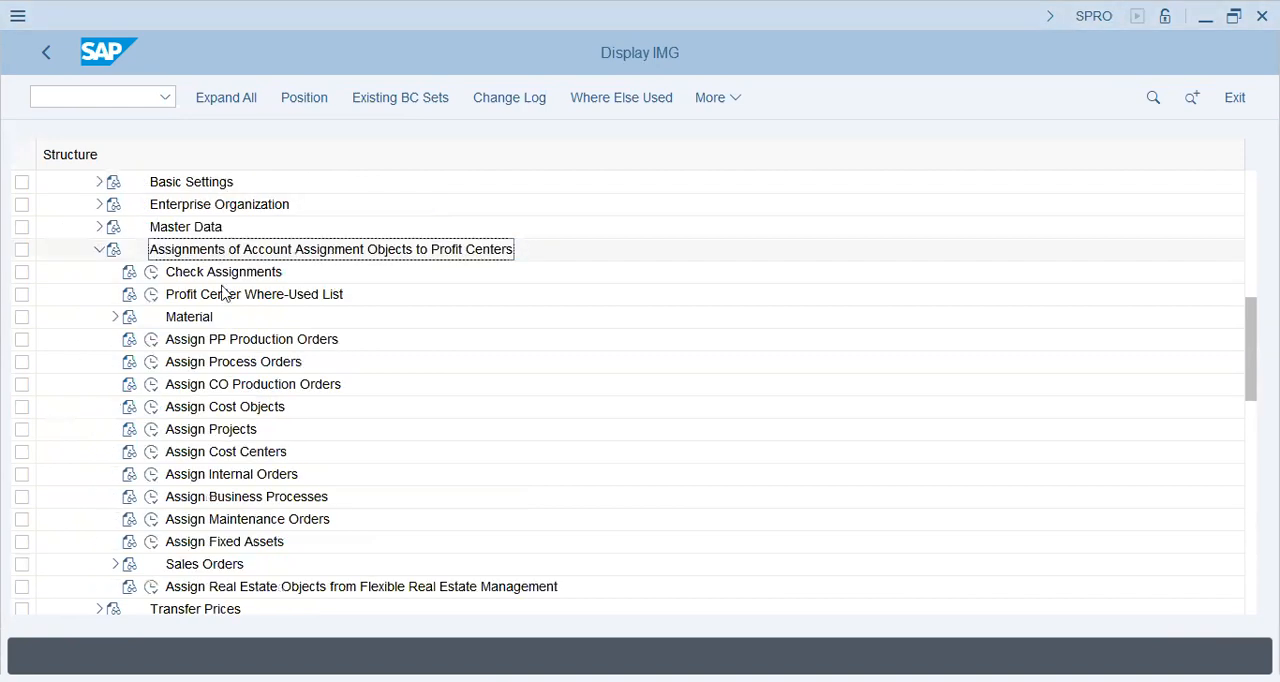
left_click(226, 279)
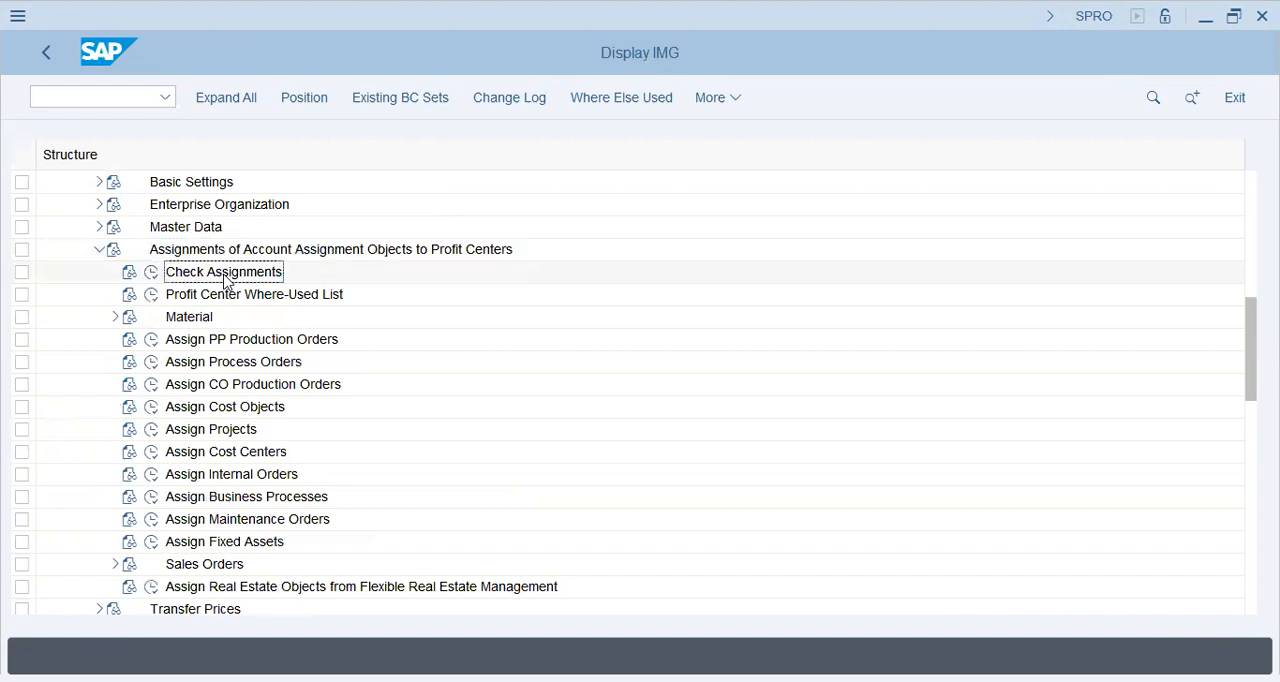
left_click(150, 272)
left_click(308, 250)
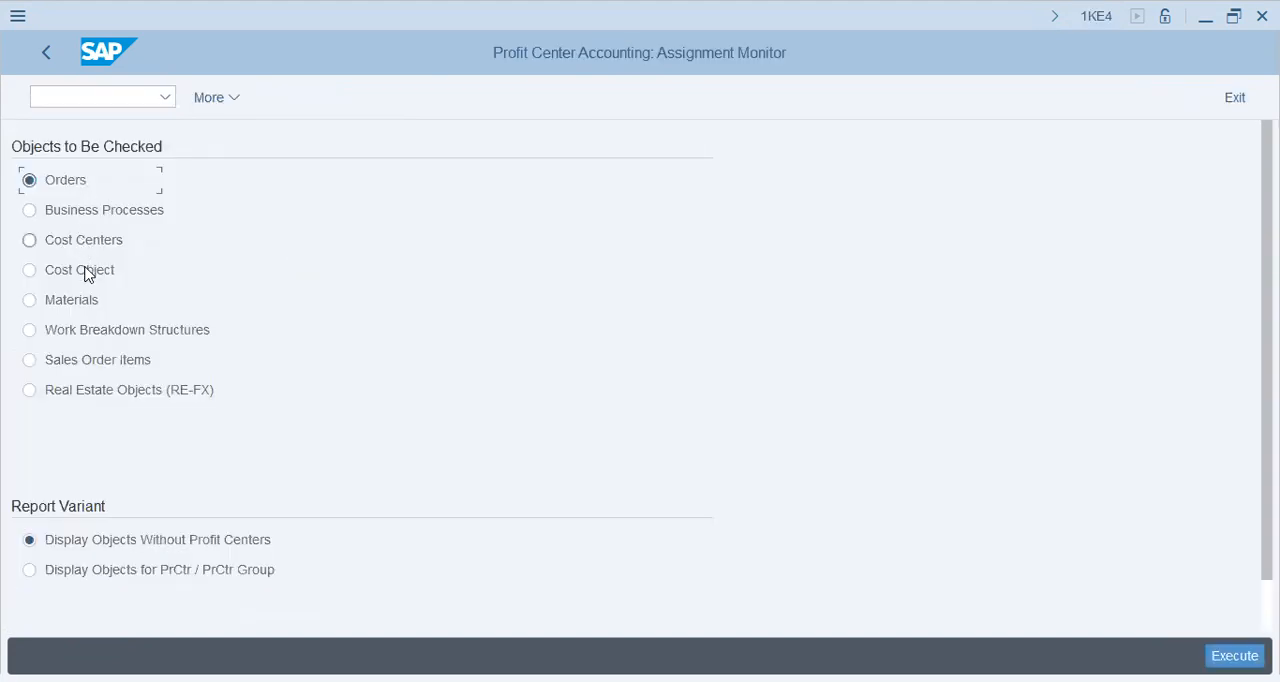
- Run the assignment monitor for cost centers without profit centers, using category F and also displaying assigned cost centers
left_click(86, 242)
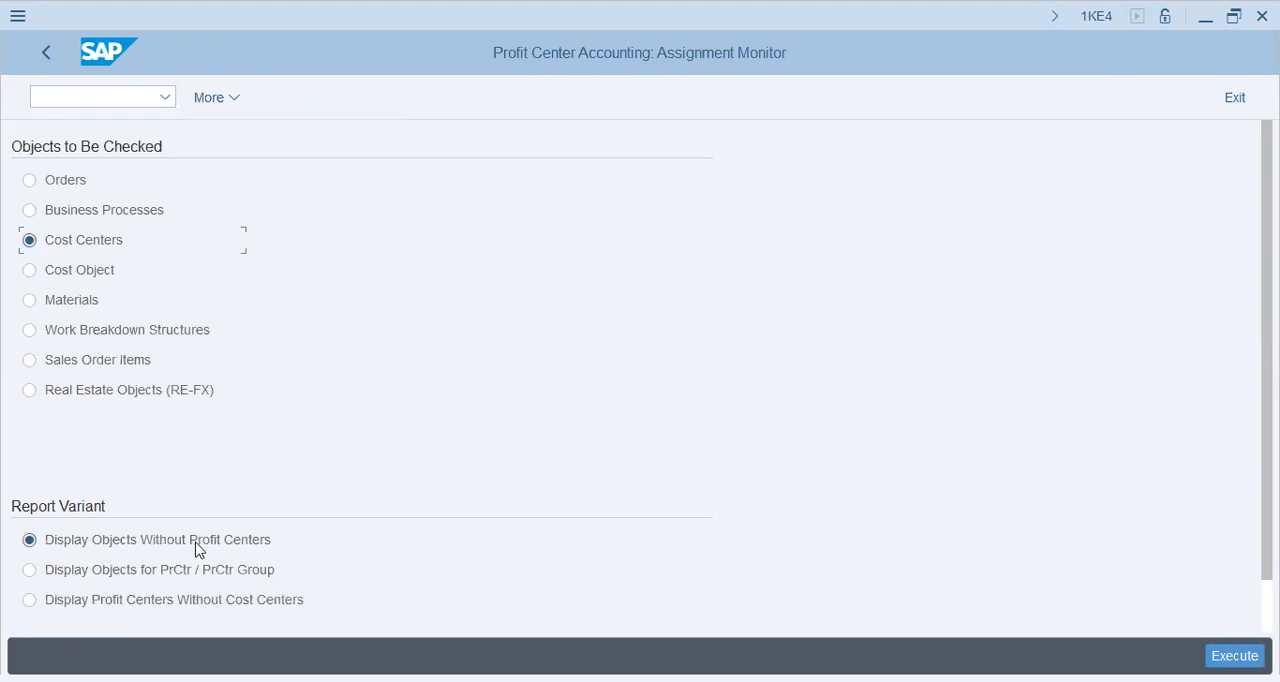
scroll(240, 516, "down", 1)
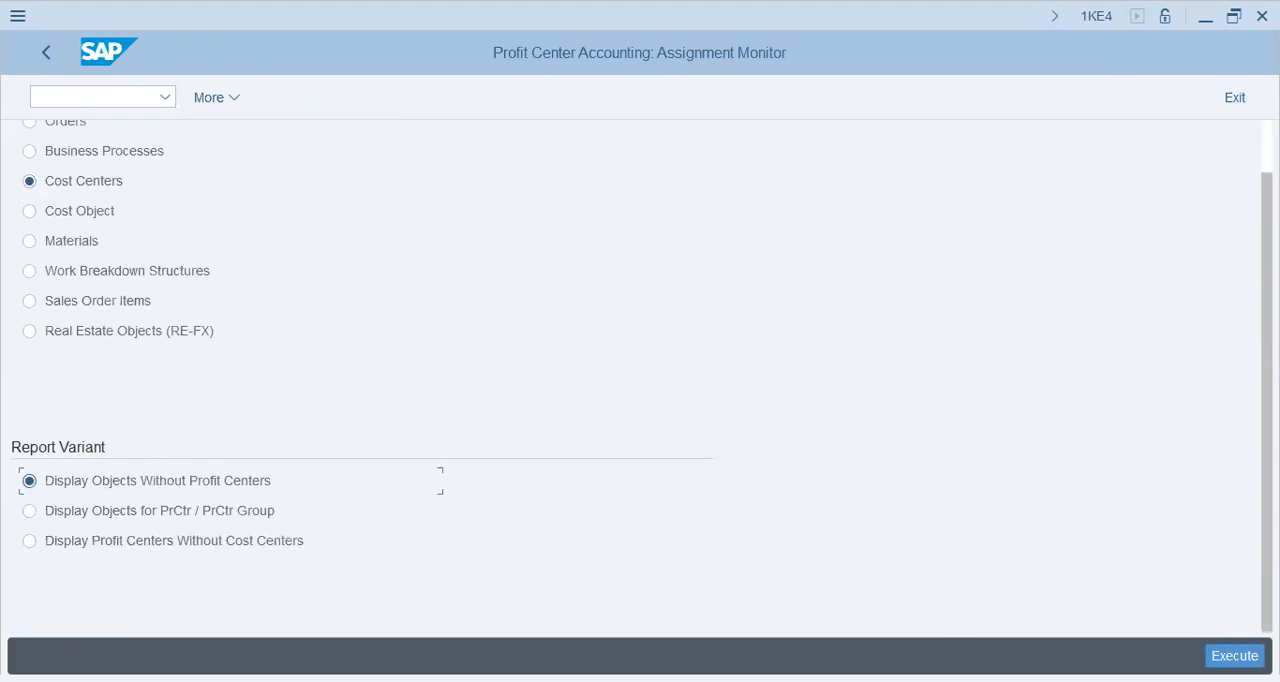
left_click(1235, 656)
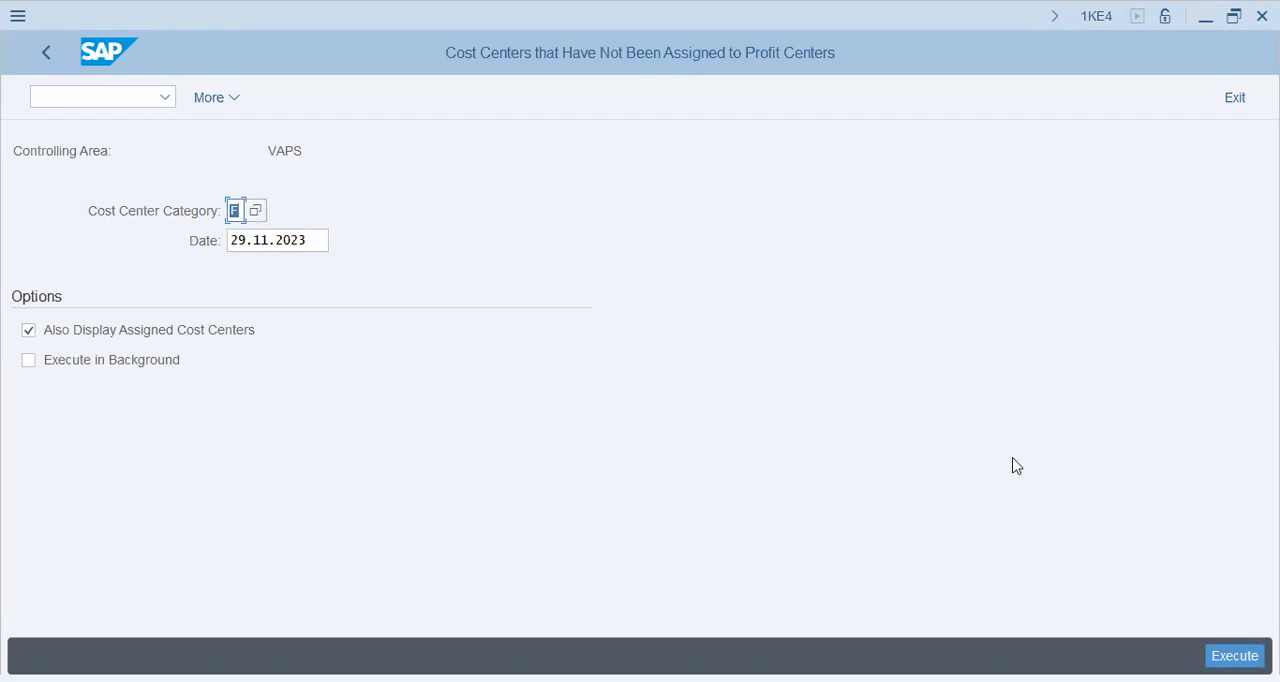
key("F8")
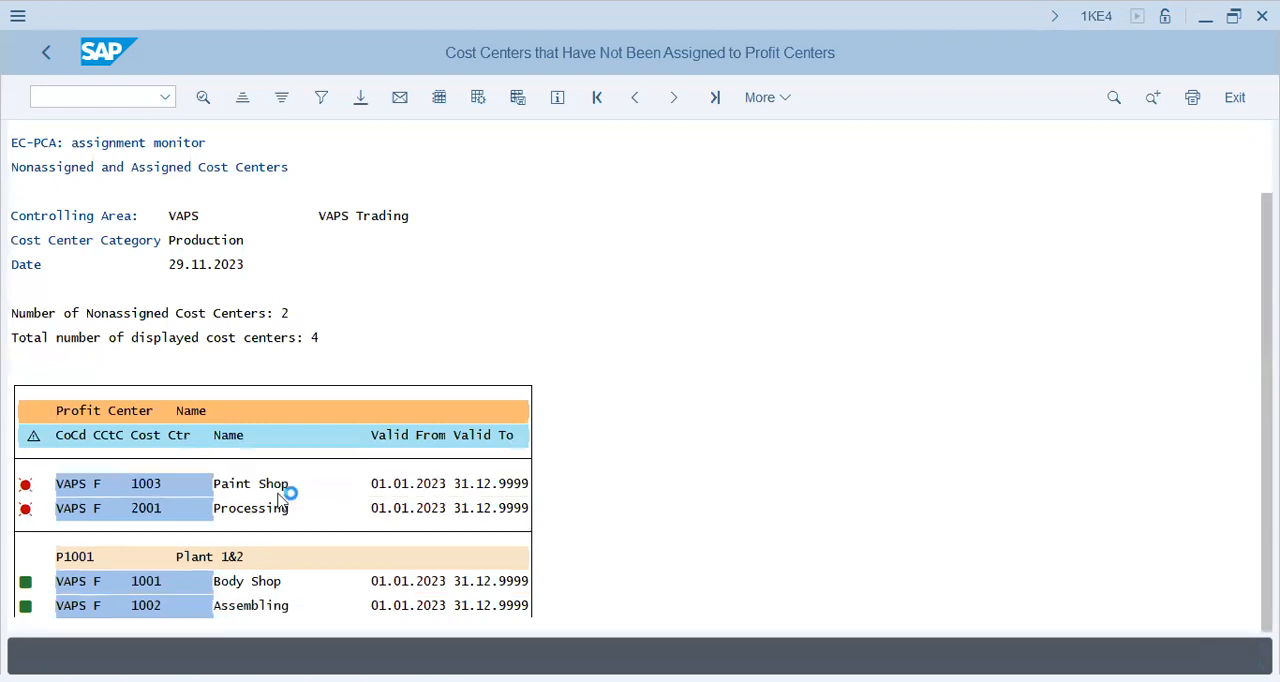
- Examine the report for which VAPS production cost centers are assigned to a profit center and which are not
scroll(270, 497, "down", 1)
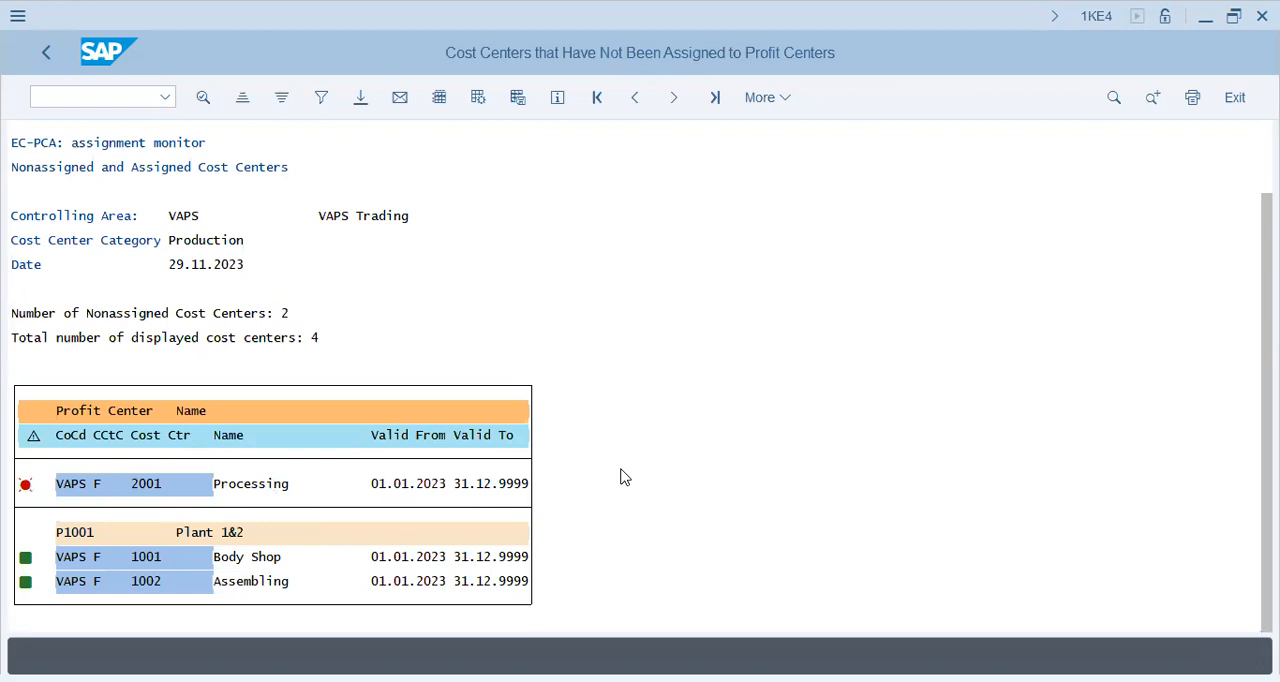
scroll(620, 477, "up", 1)
left_click(150, 510)
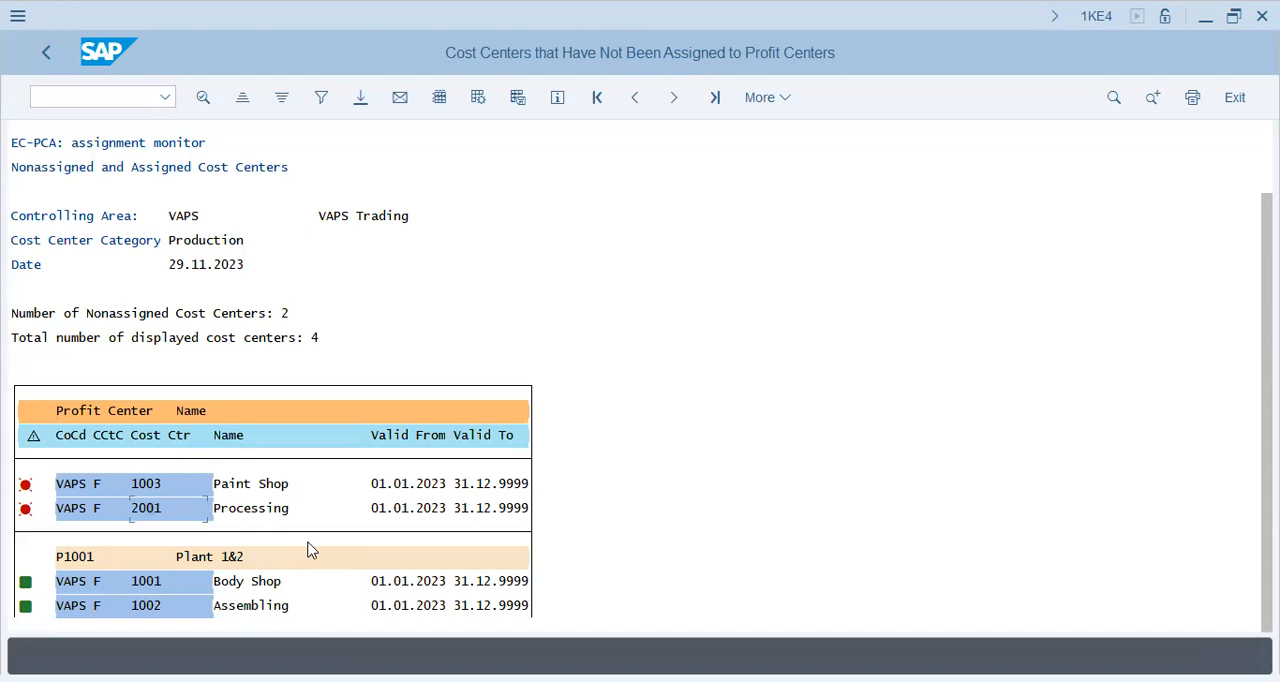
key("alt+Tab")
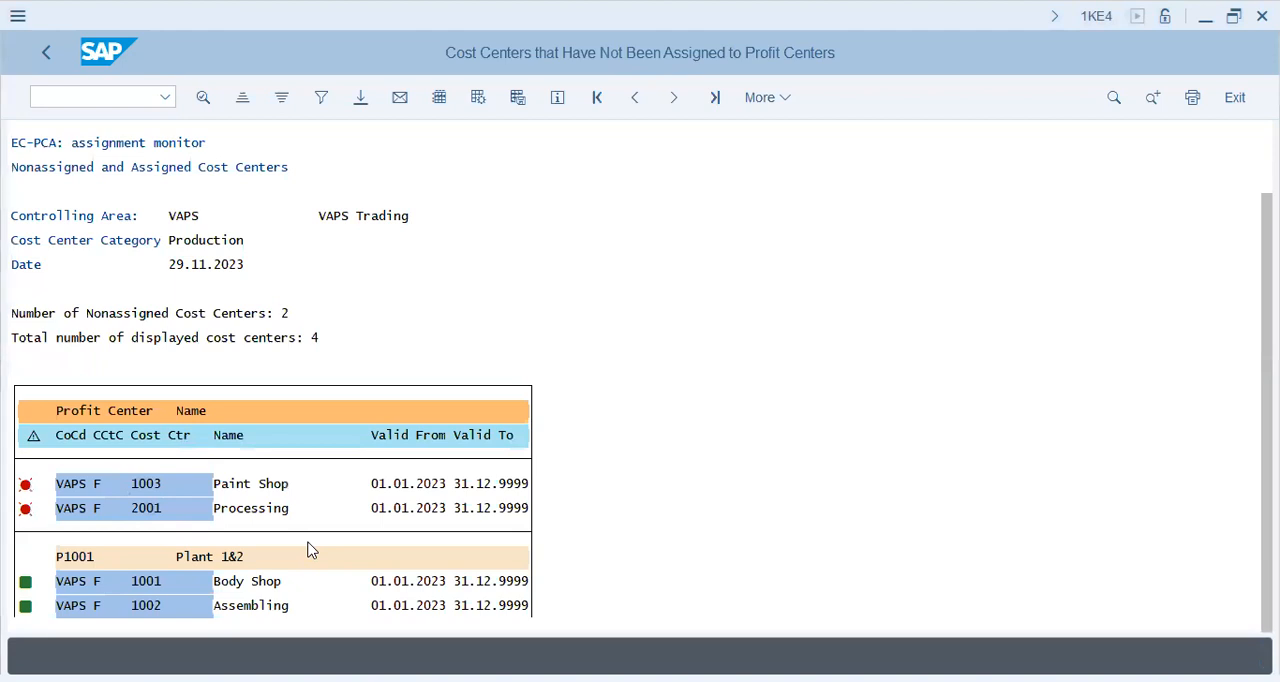
key("alt+Tab")
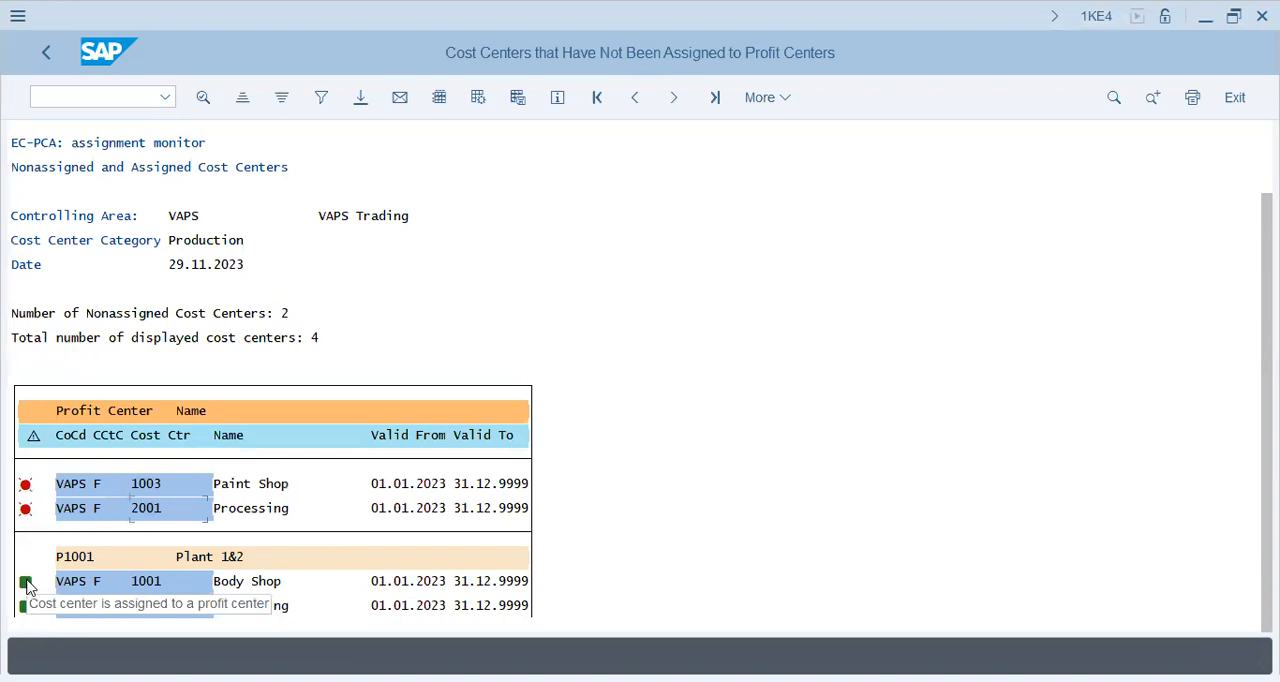
key("alt+Tab")
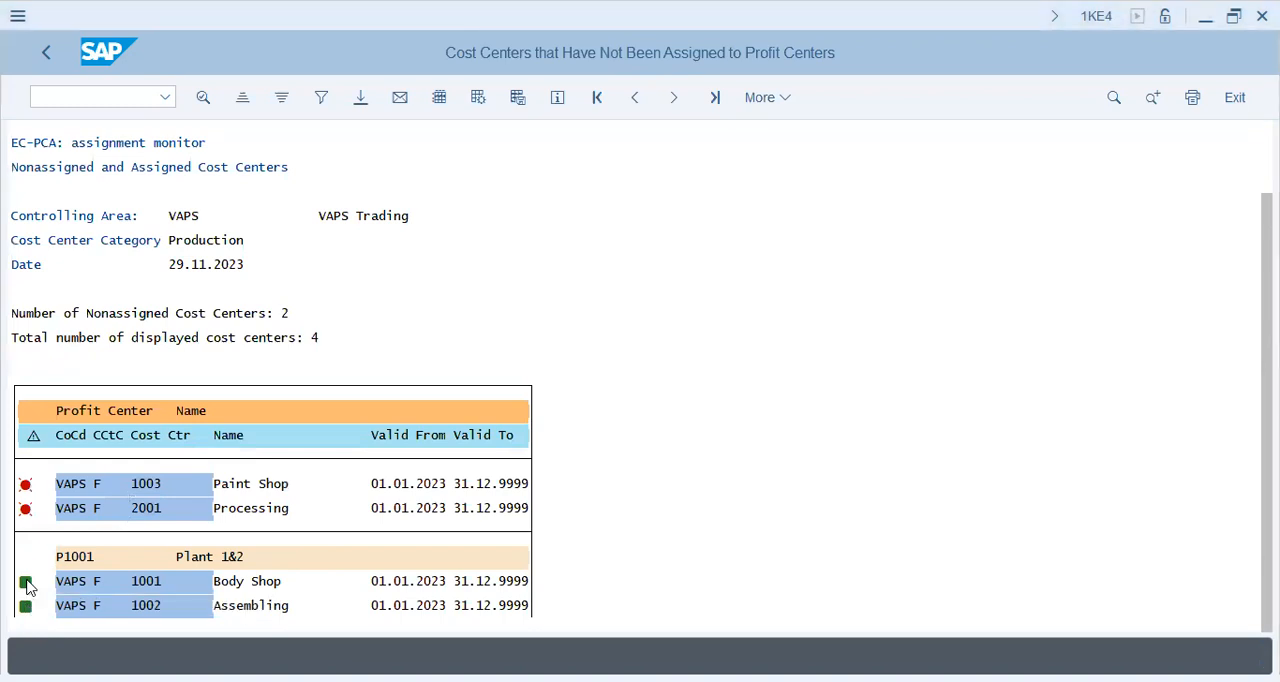